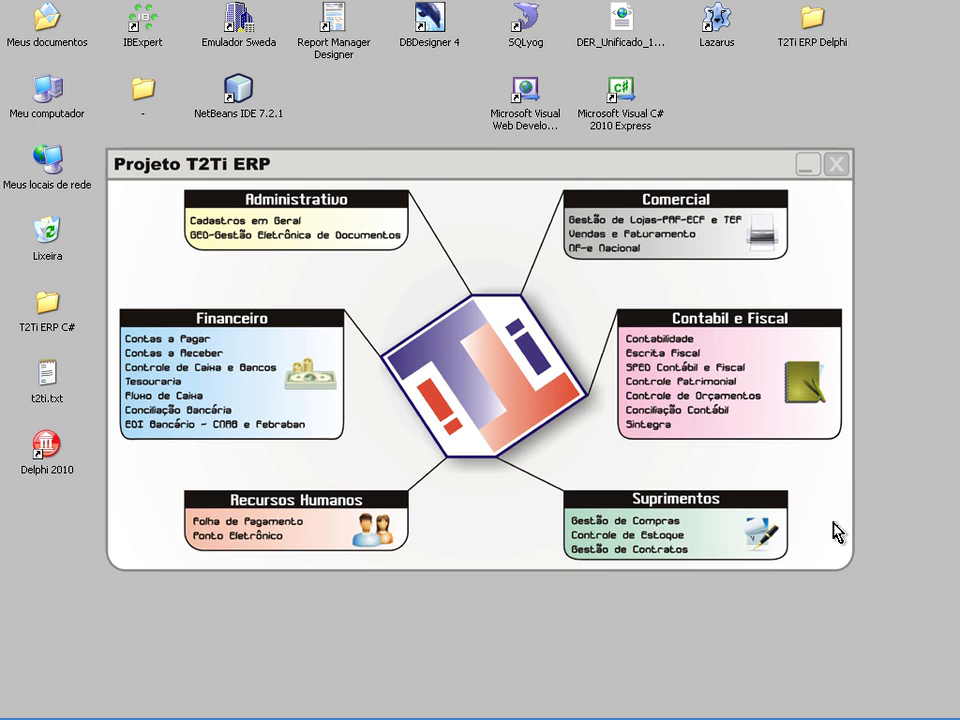
# Switch to DBDesigner and examine the Contábil region of the T2Ti ERP model, including its region settings
pyautogui.hotkey('alt', 'Tab')
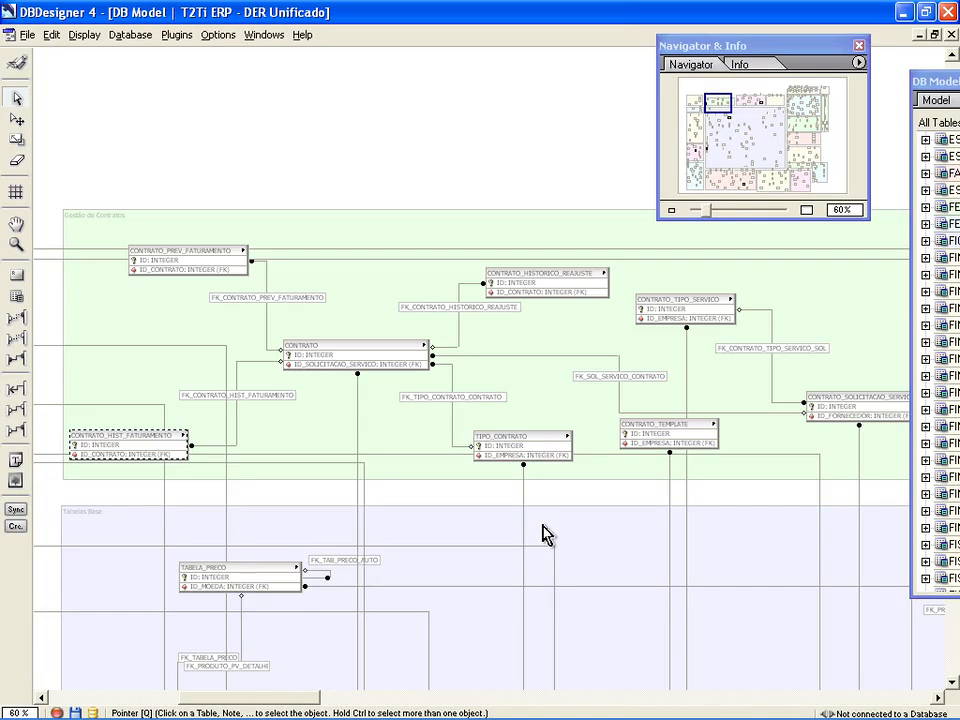
pyautogui.click(712, 188)
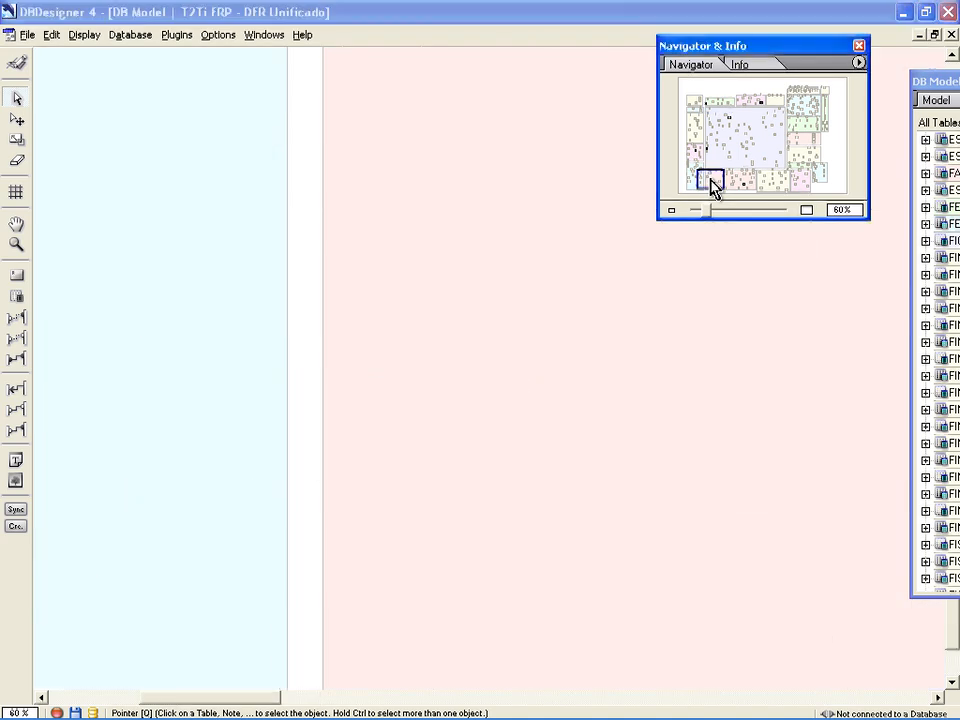
pyautogui.scroll(3, 506, 332)
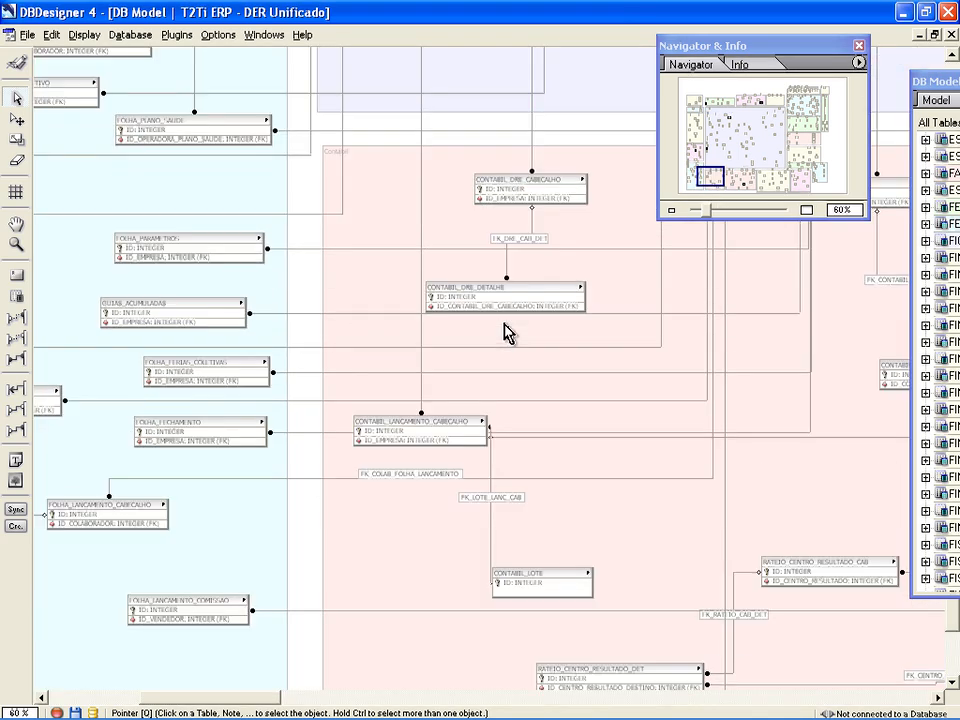
pyautogui.doubleClick(367, 162)
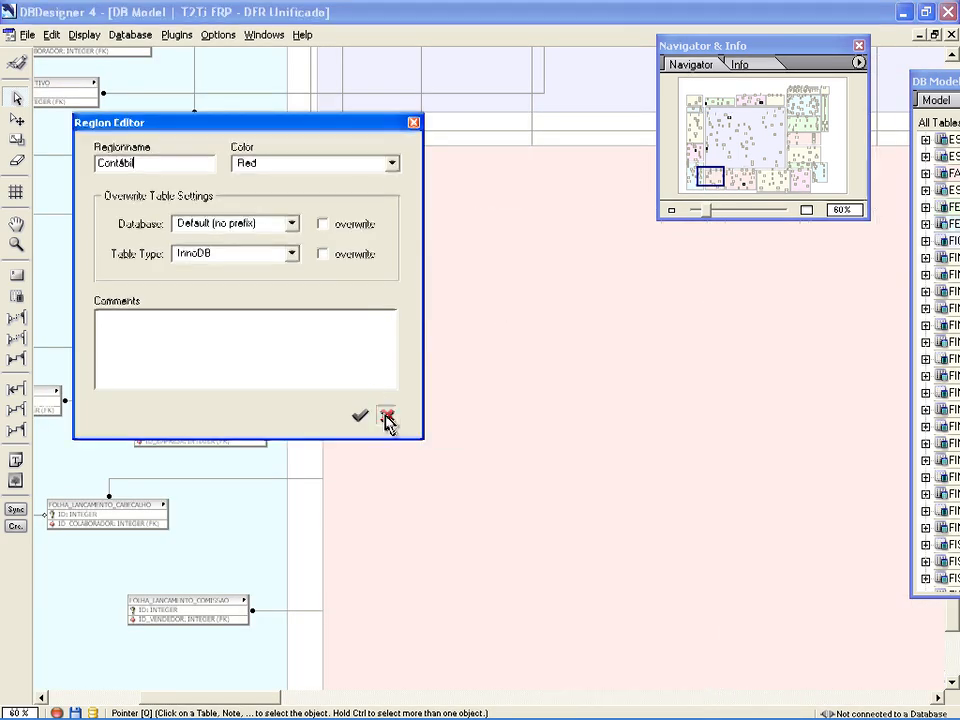
pyautogui.click(386, 415)
pyautogui.moveTo(248, 705); pyautogui.dragTo(384, 703)
pyautogui.scroll(-1, 313, 450)
pyautogui.scroll(-4, 310, 448)
# Switch to Windows Explorer, collapse the ContratosClient folder and open ContabilidadeClient\ContabilidadeClient\bin\Debug
pyautogui.hotkey('alt', 'Tab')
pyautogui.hotkey('alt', 'Tab')
pyautogui.hotkey('alt', 'Tab')
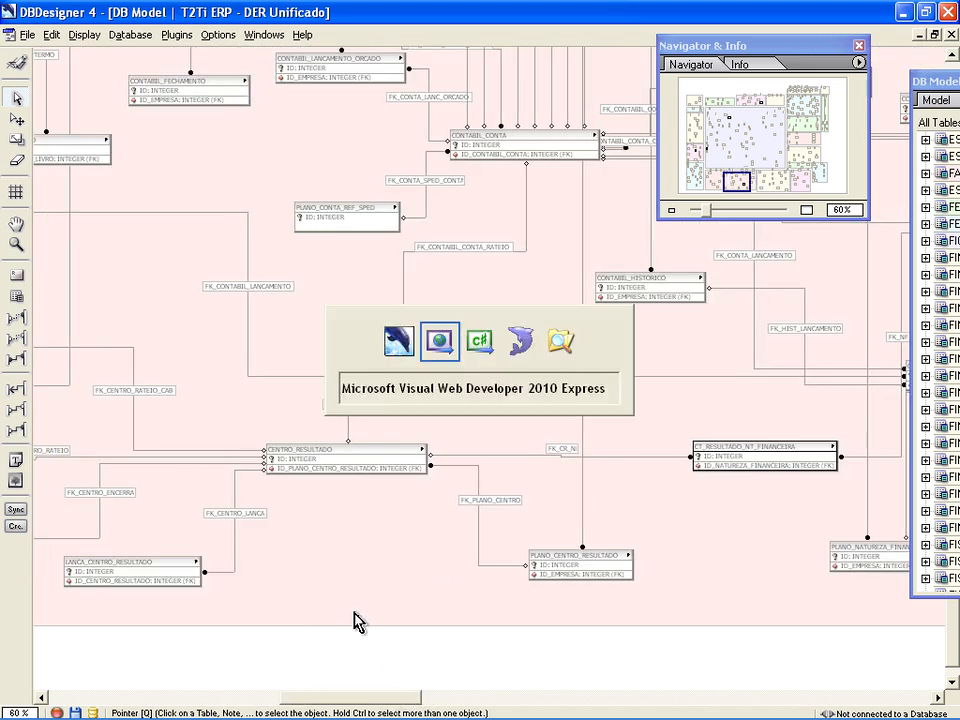
pyautogui.hotkey('alt', 'Tab')
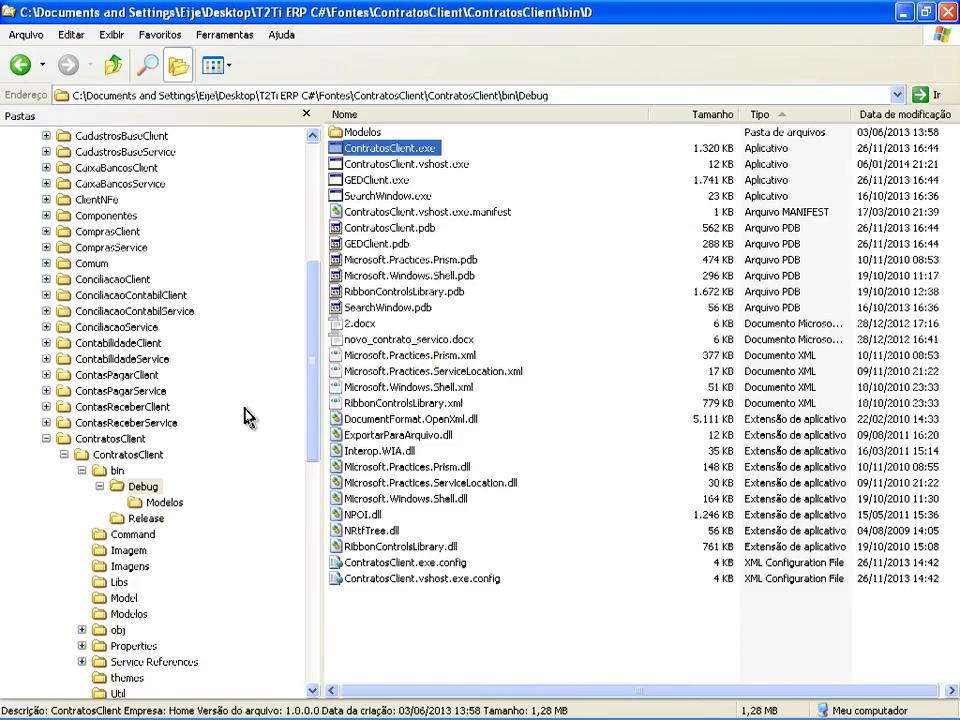
pyautogui.click(46, 438)
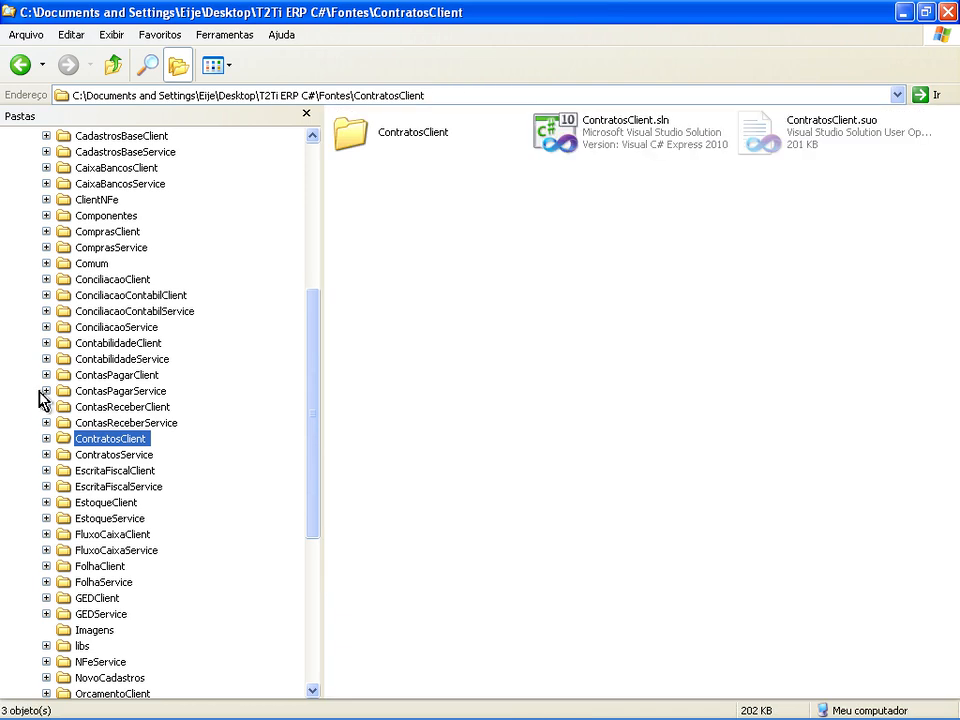
pyautogui.click(46, 343)
pyautogui.click(64, 359)
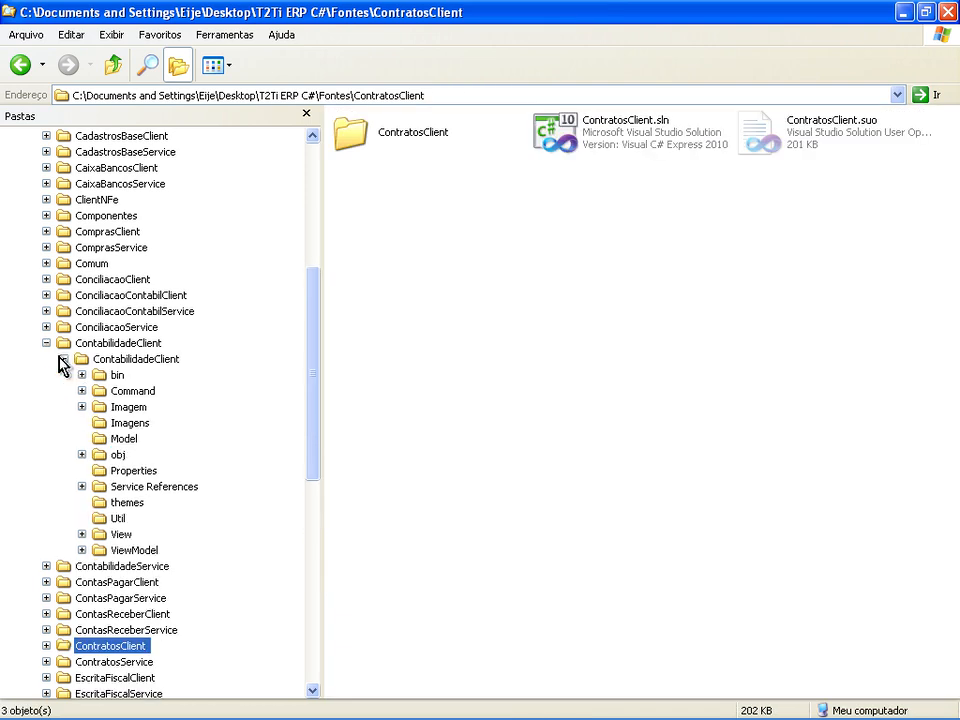
pyautogui.click(82, 375)
pyautogui.click(138, 392)
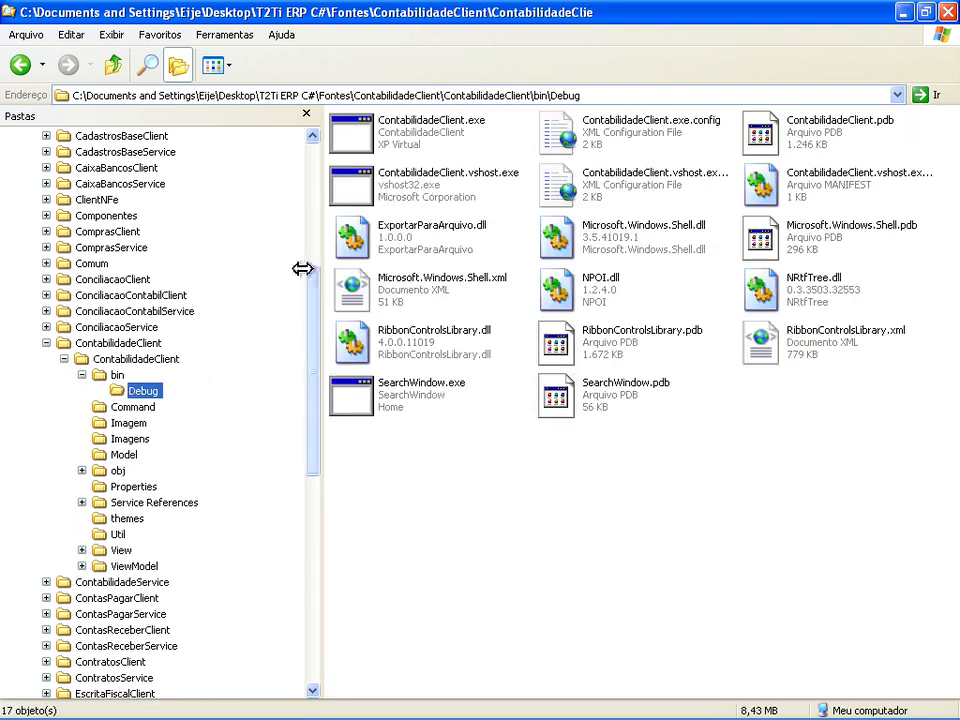
# Launch ContabilidadeClient.exe and sign in with the login and account password
pyautogui.click(430, 140)
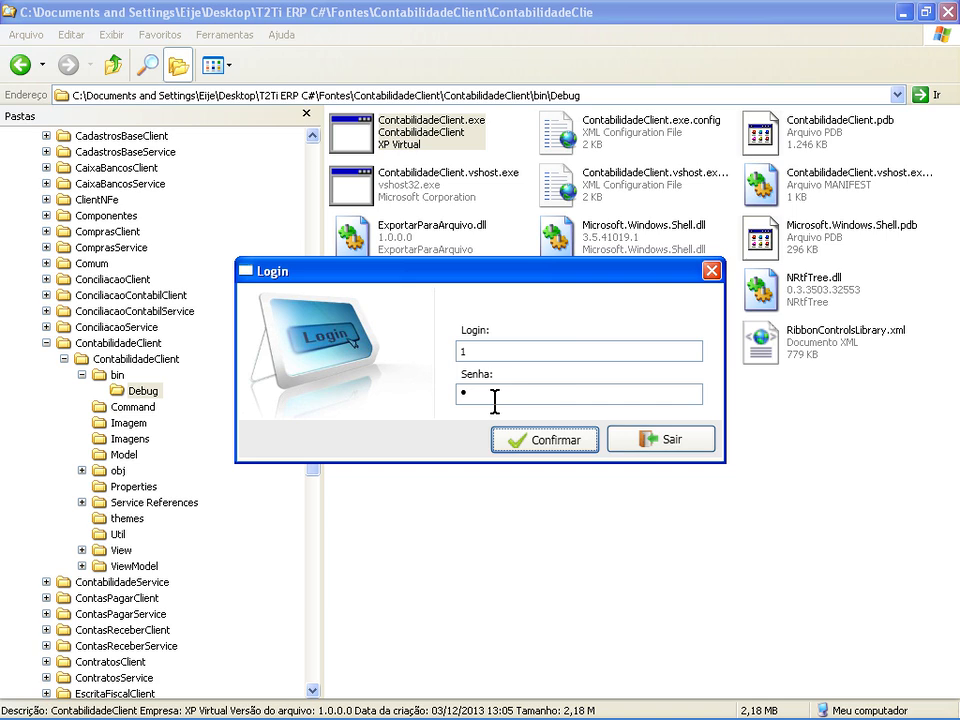
pyautogui.press('Return')
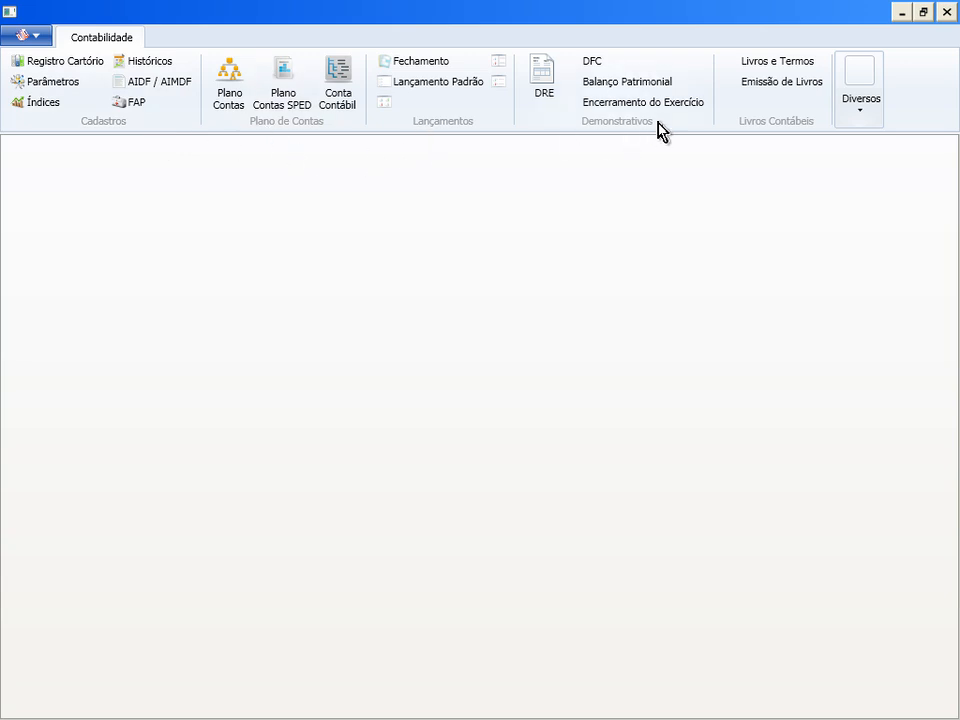
# Check the Diversos options and display the Registro Cartório records
pyautogui.click(866, 115)
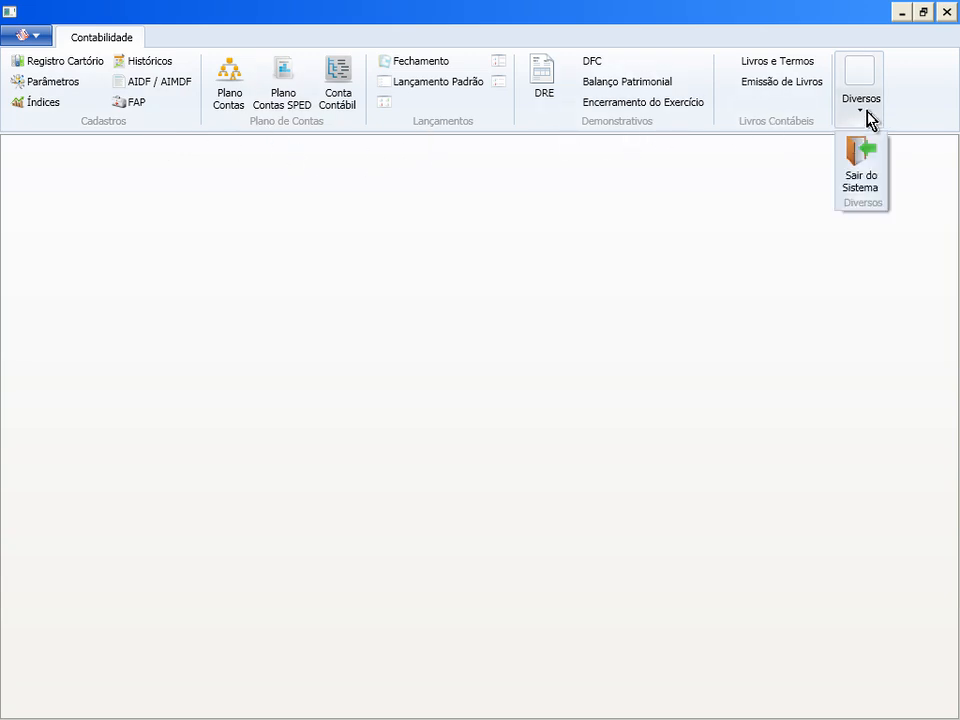
pyautogui.click(866, 115)
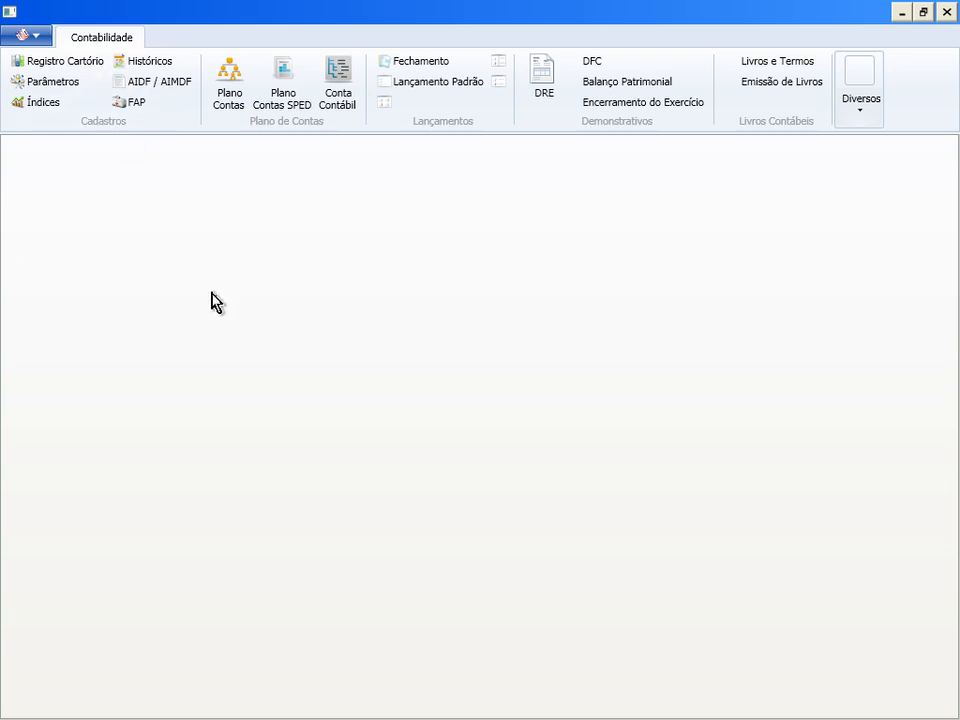
pyautogui.click(70, 62)
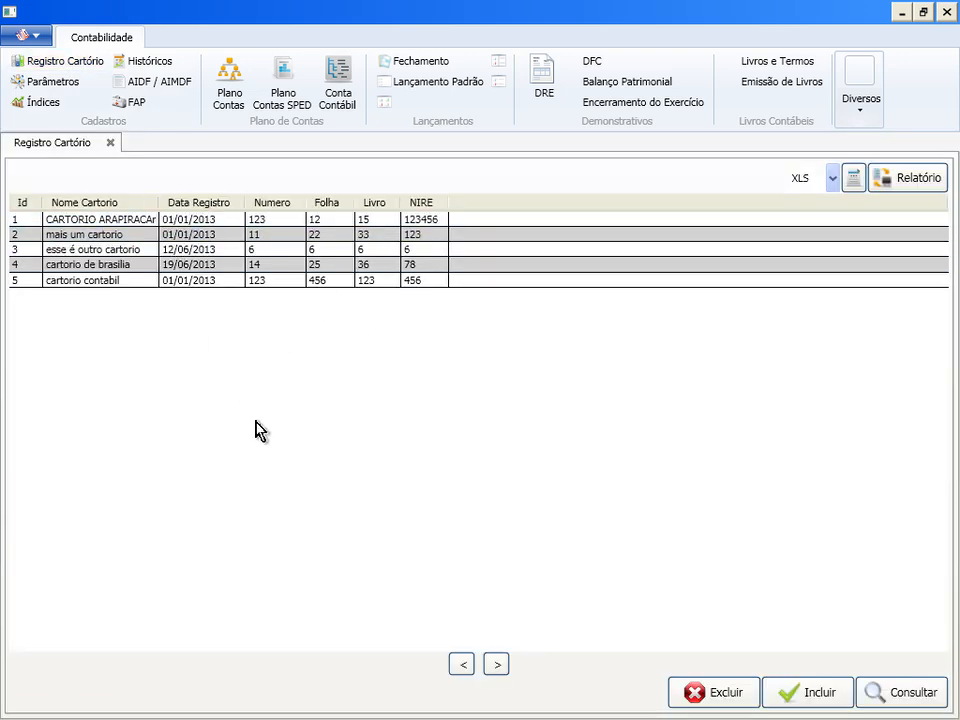
# Display the Parâmetros records and consult the details of the record with Id 1
pyautogui.click(50, 81)
pyautogui.click(148, 215)
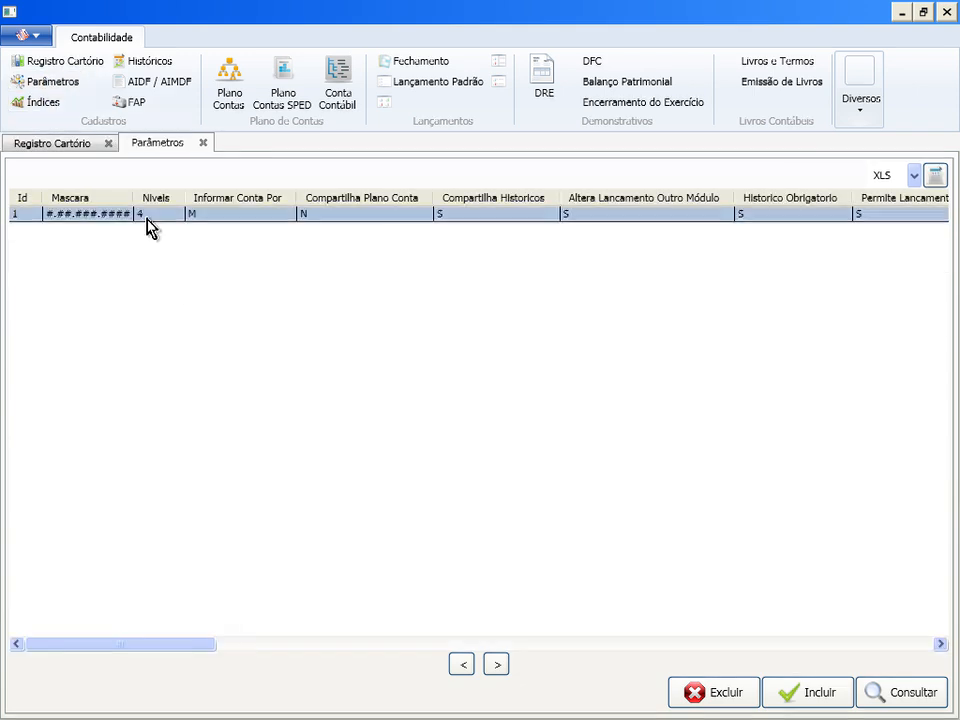
pyautogui.click(875, 700)
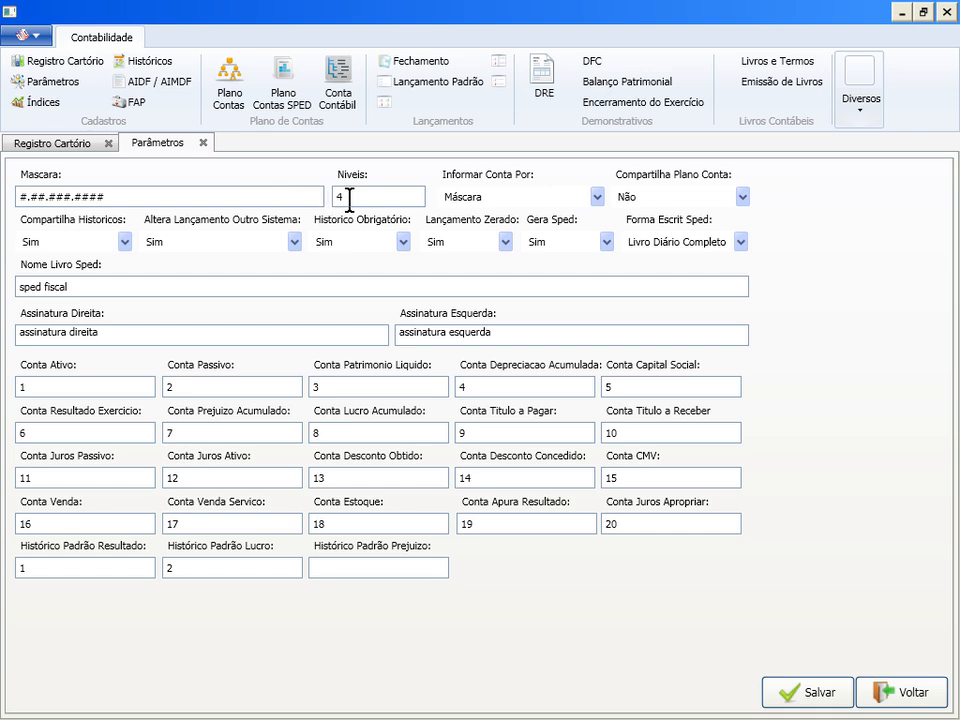
# Review the choices for account entry, chart and history sharing, entry changes from other systems and mandatory history, and return to the Parâmetros list
pyautogui.click(518, 198)
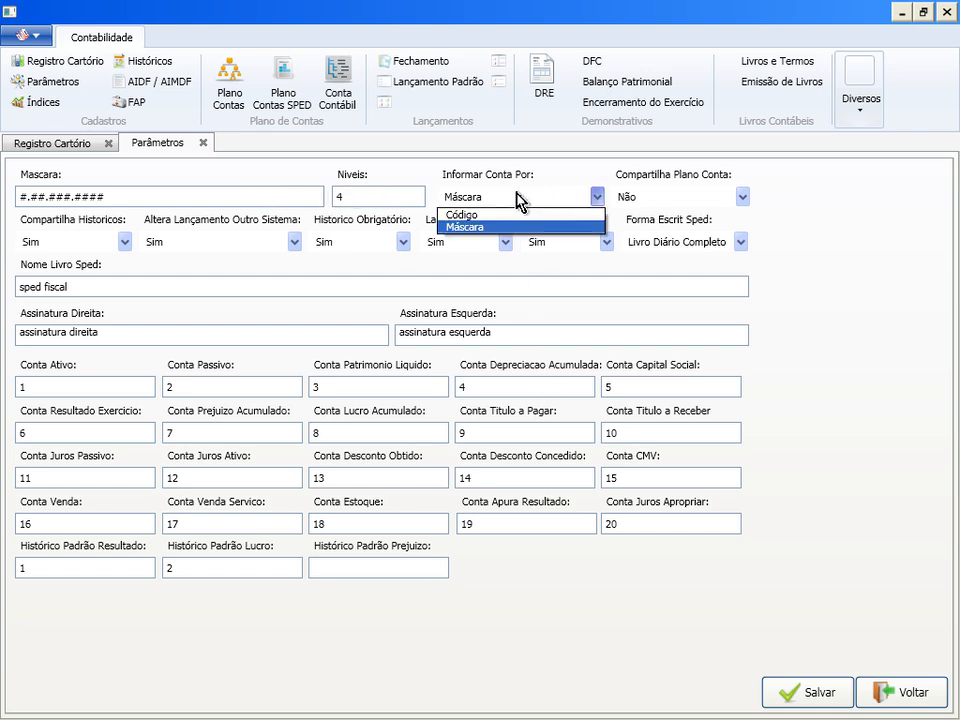
pyautogui.click(708, 204)
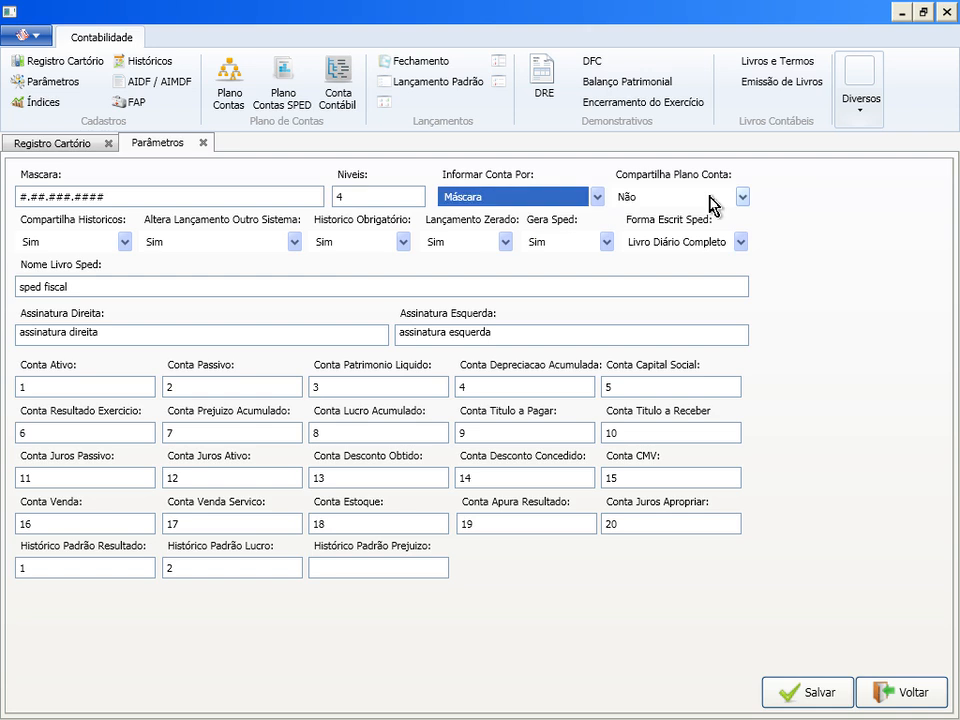
pyautogui.click(712, 205)
pyautogui.click(710, 204)
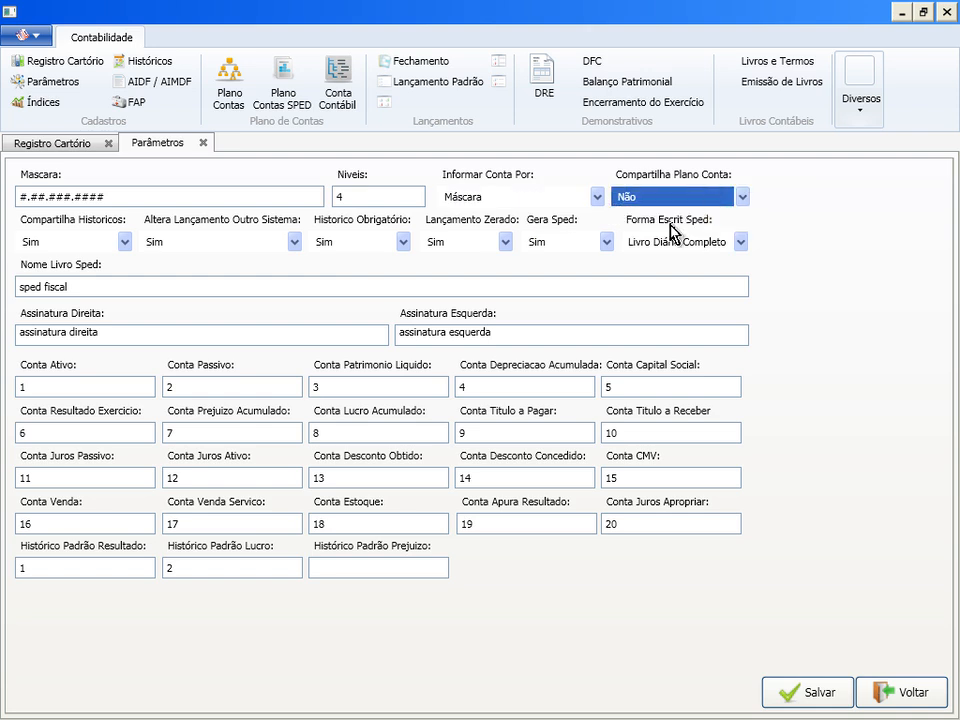
pyautogui.click(108, 245)
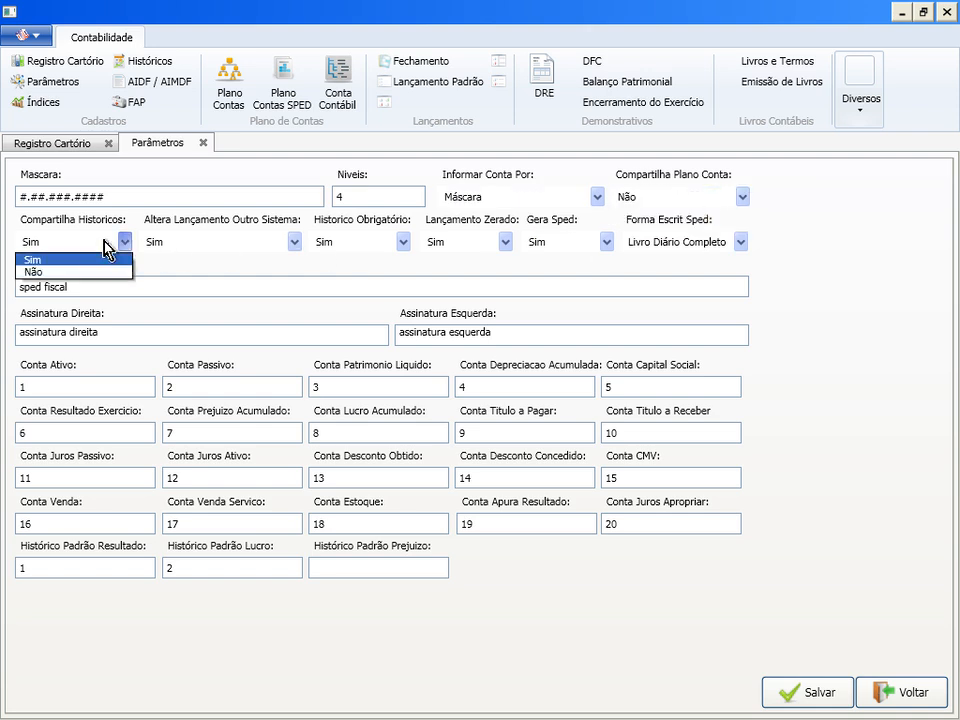
pyautogui.click(286, 246)
pyautogui.click(289, 246)
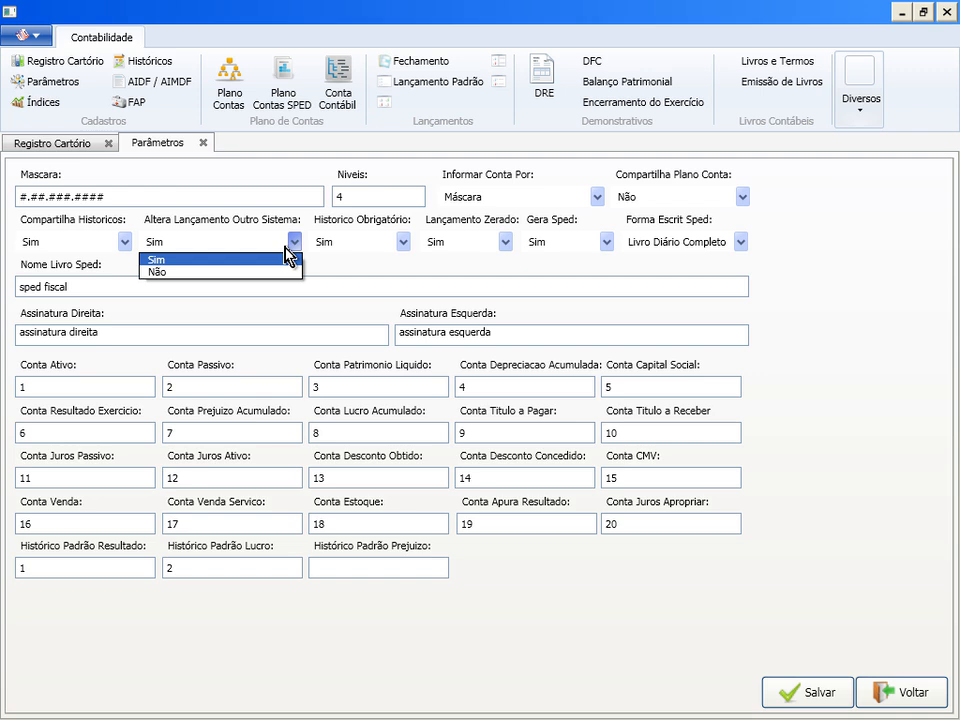
pyautogui.click(286, 247)
pyautogui.click(391, 245)
pyautogui.click(392, 247)
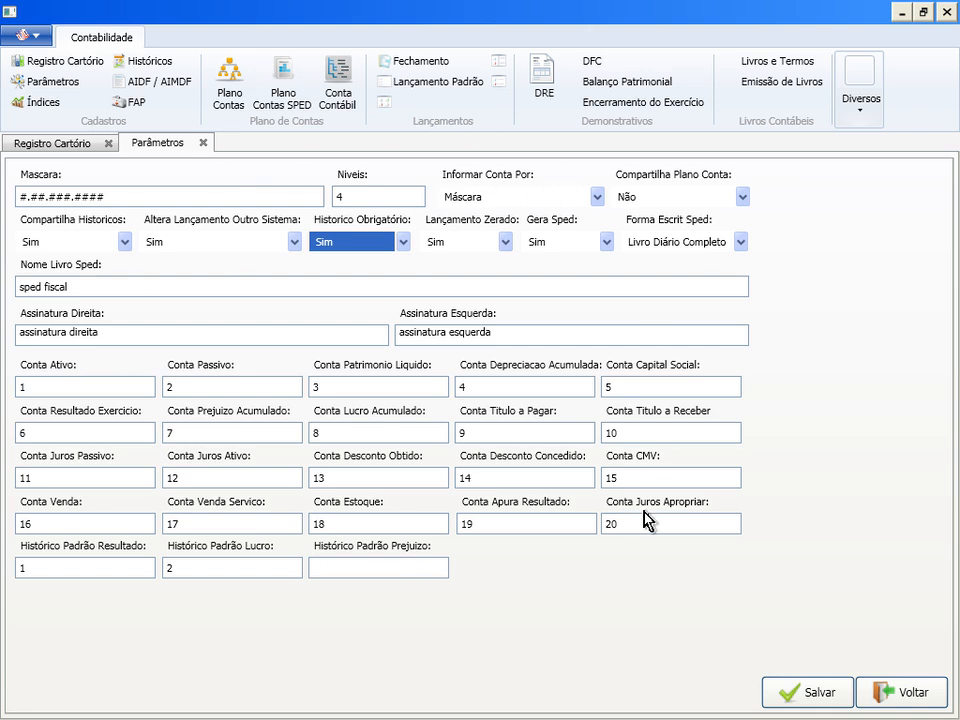
pyautogui.click(885, 692)
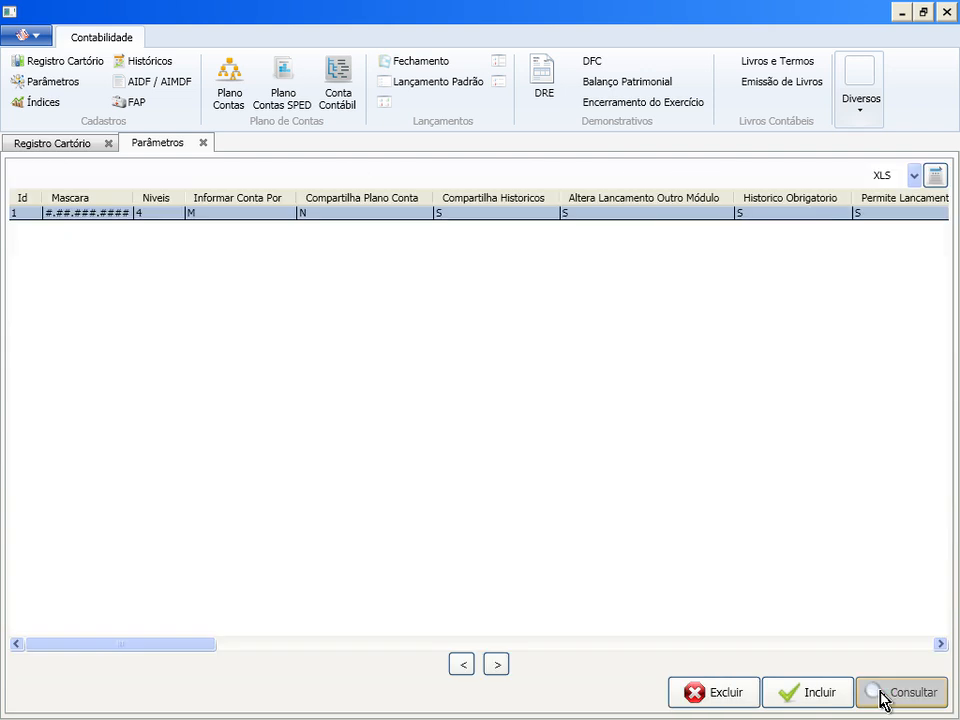
# Switch to DBDesigner and locate and select the REGISTRO_CARTORIO table in the Contábil region
pyautogui.hotkey('alt', 'Tab')
pyautogui.press('Tab')
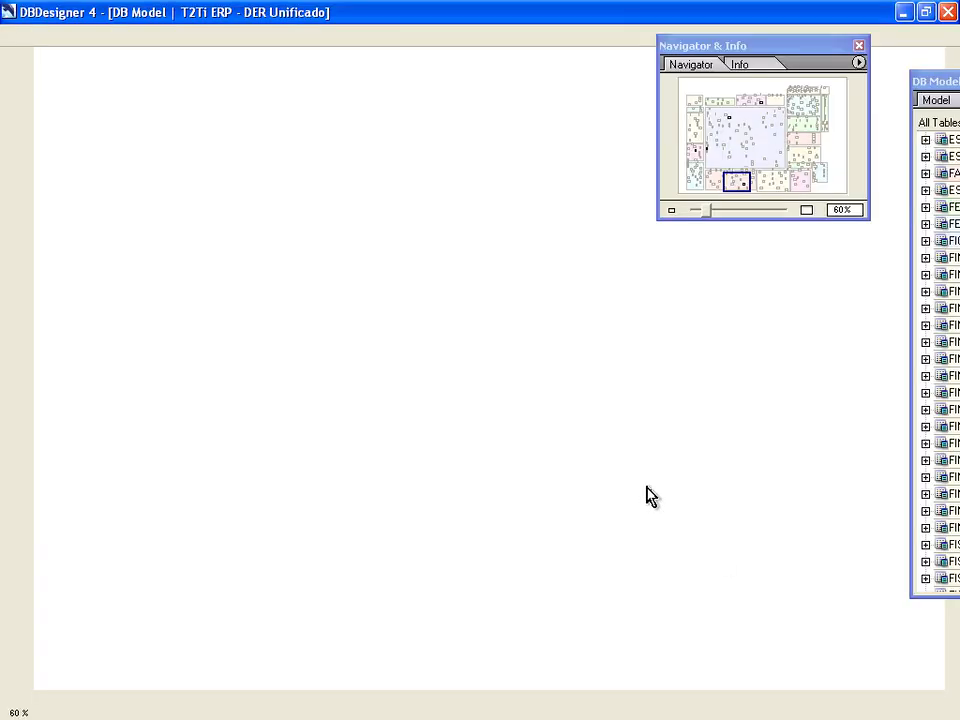
pyautogui.scroll(3, 500, 340)
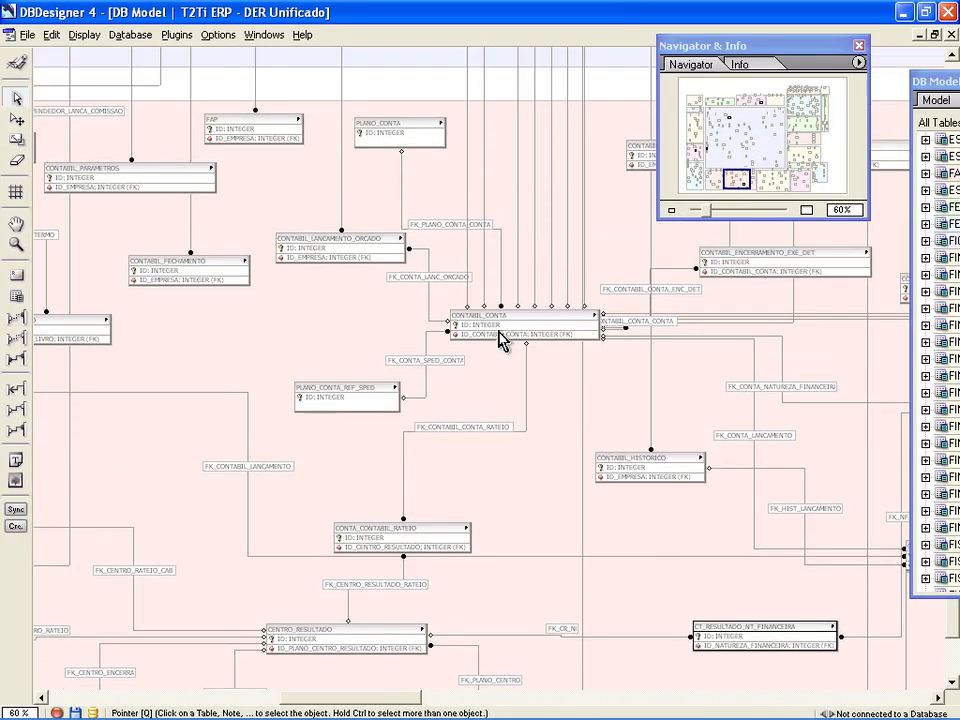
pyautogui.moveTo(418, 706); pyautogui.dragTo(336, 703)
pyautogui.click(255, 160)
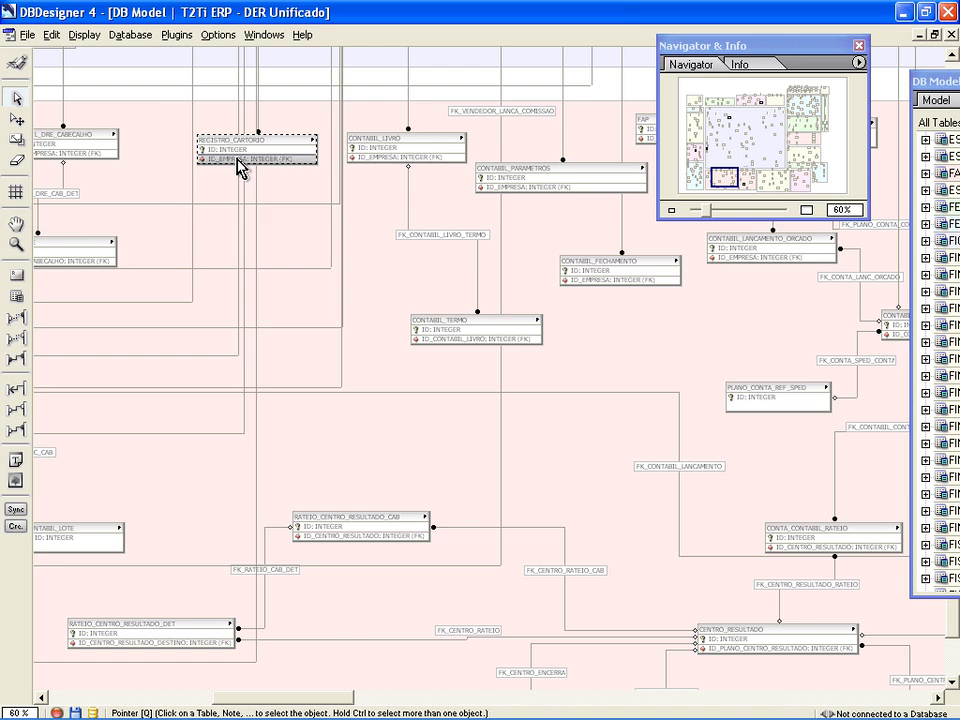
# Inspect the columns and comments of the CONTABIL_PARAMETROS table, and close its editor without changes
pyautogui.moveTo(264, 699); pyautogui.dragTo(330, 708)
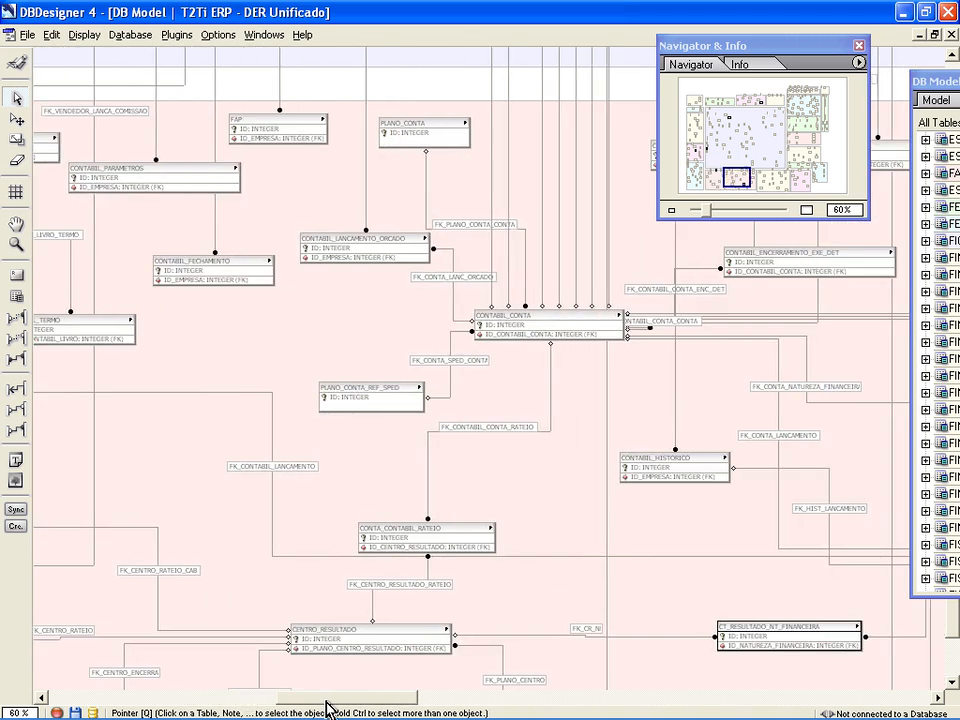
pyautogui.moveTo(330, 708); pyautogui.dragTo(306, 707)
pyautogui.click(246, 186)
pyautogui.doubleClick(241, 189)
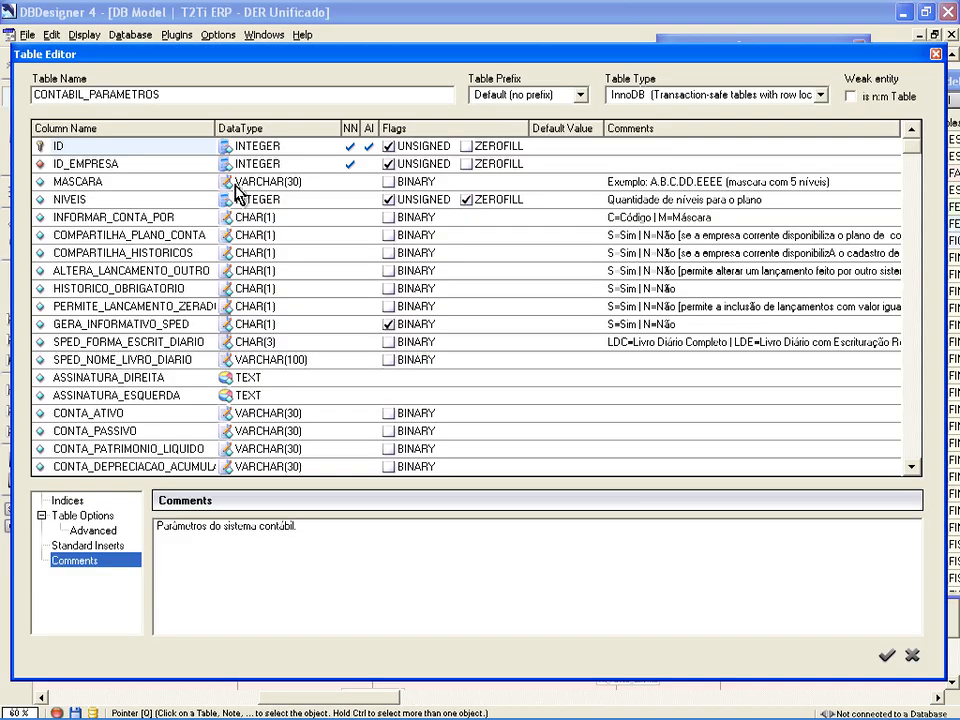
pyautogui.click(913, 658)
# Switch back to the Contabilidade application, display the Índices records and consult the IGPM index
pyautogui.hotkey('alt', 'Tab')
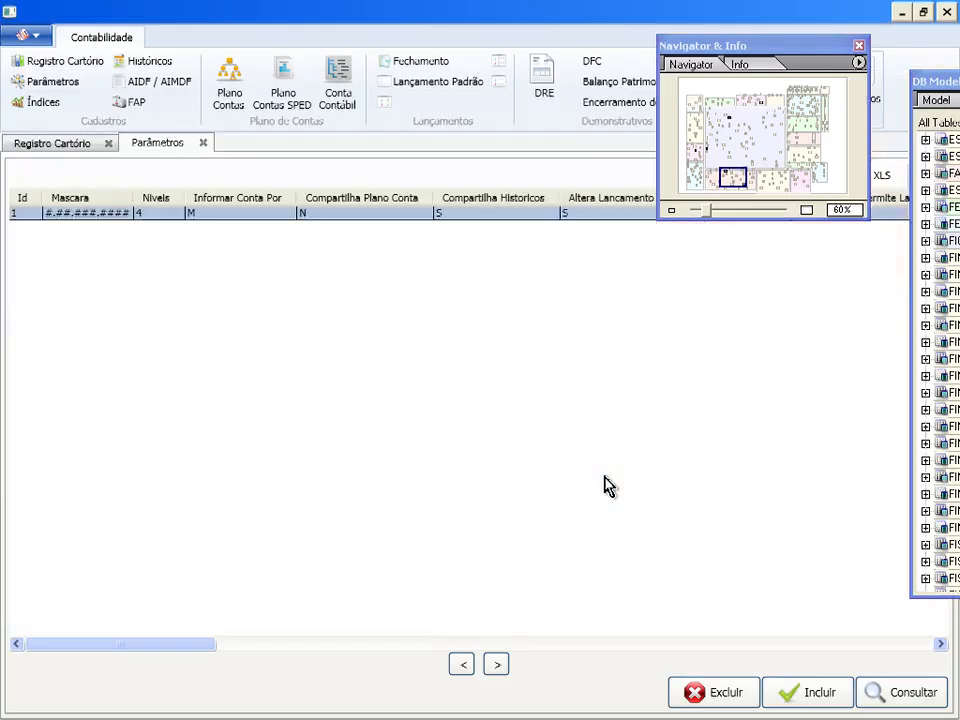
pyautogui.click(43, 104)
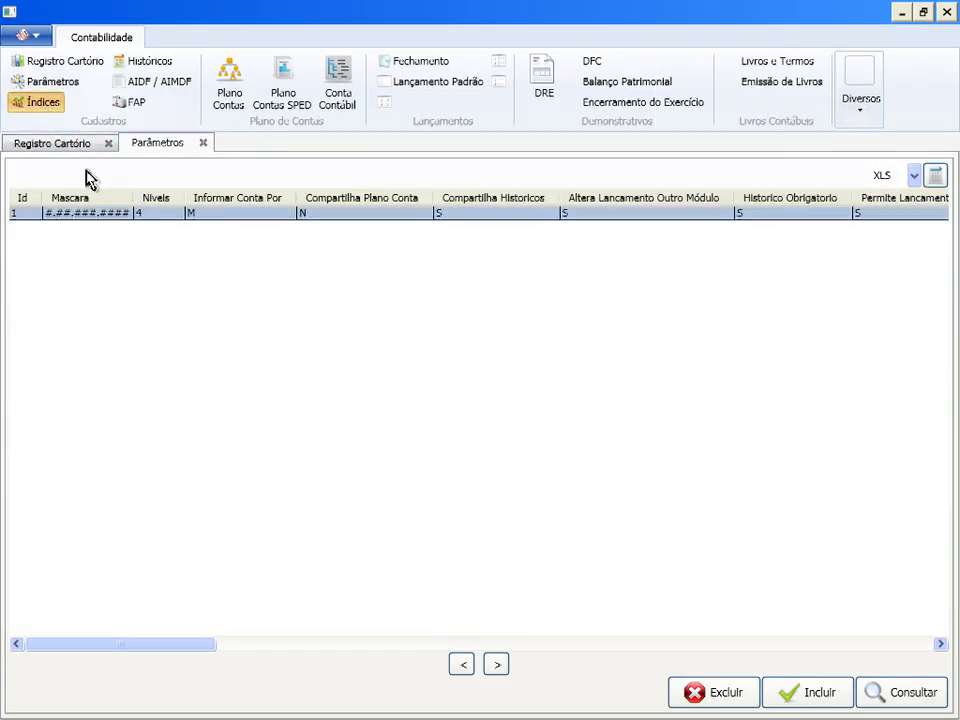
pyautogui.click(152, 214)
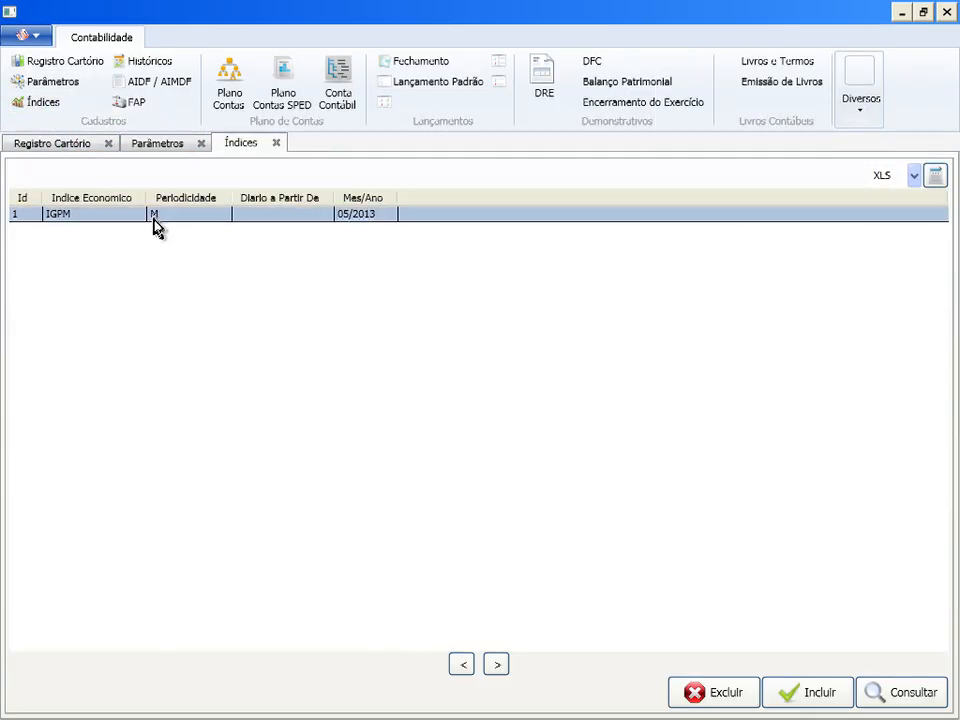
pyautogui.click(866, 690)
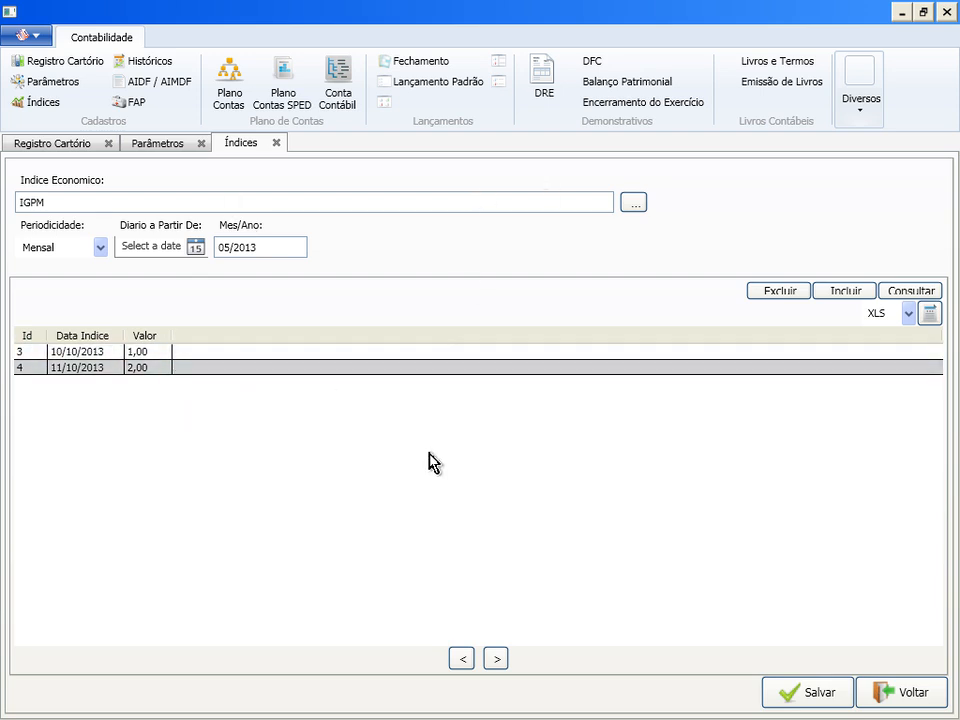
# Switch to DBDesigner and locate and select the CONTABIL_INDICE_VALOR table below CONTABIL_INDICE
pyautogui.hotkey('alt', 'Tab')
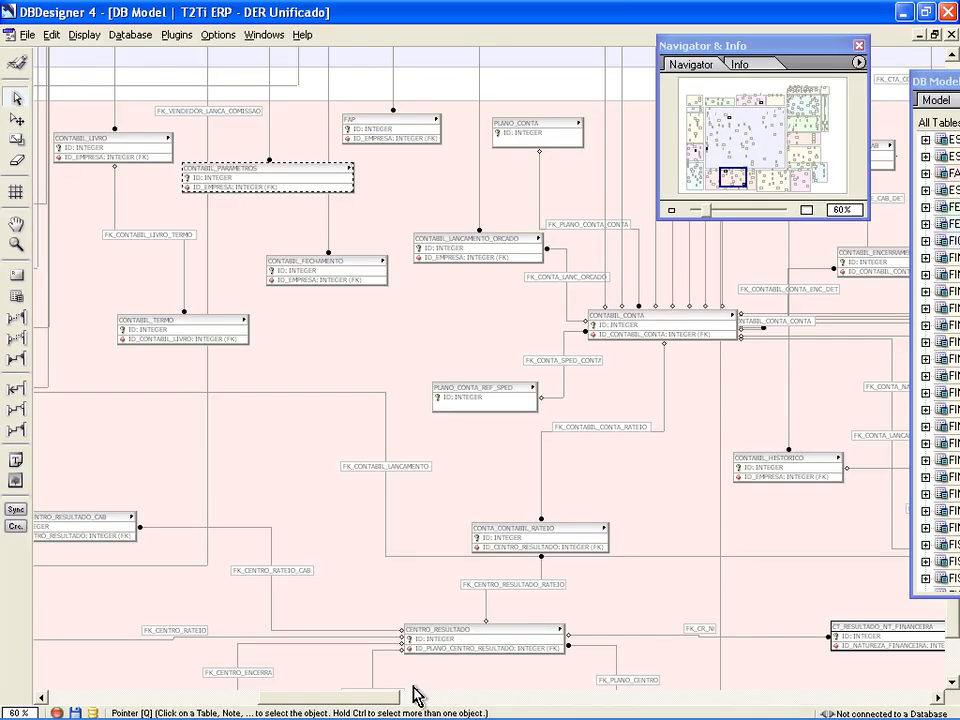
pyautogui.moveTo(364, 699); pyautogui.dragTo(466, 700)
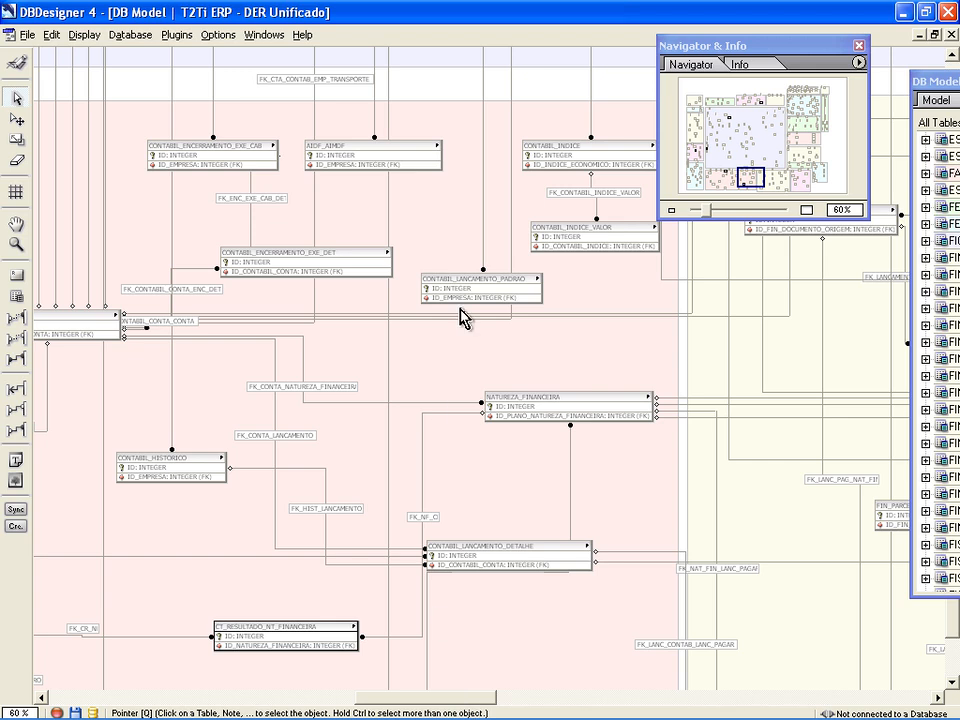
pyautogui.click(568, 246)
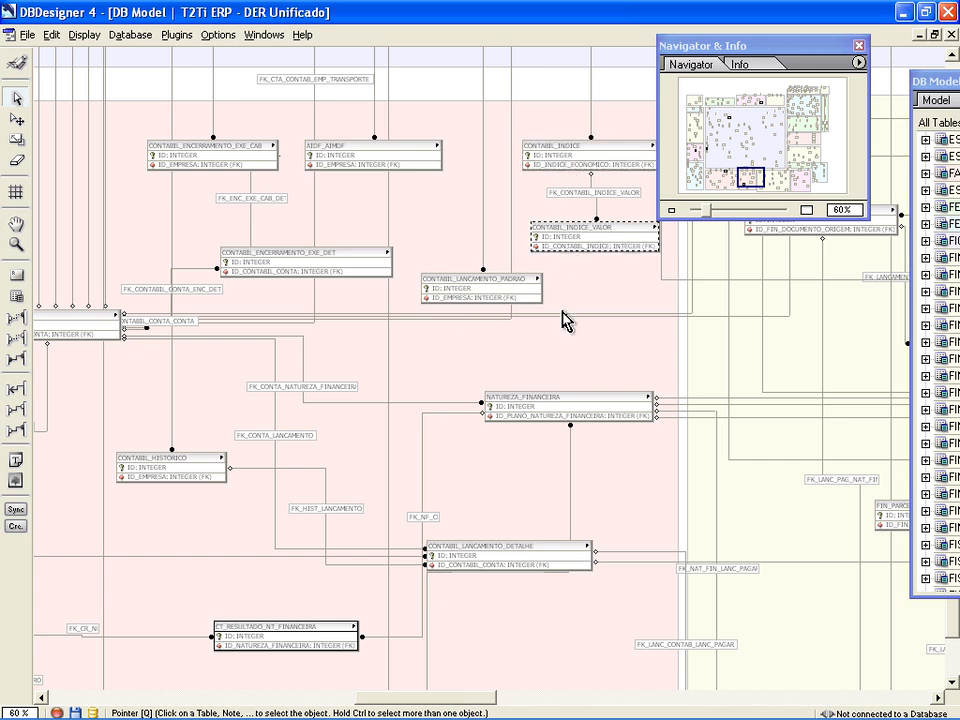
# Switch to the Contabilidade application, consult the HISTORICO 01 record under Históricos, and return to the list without saving
pyautogui.hotkey('alt', 'Tab')
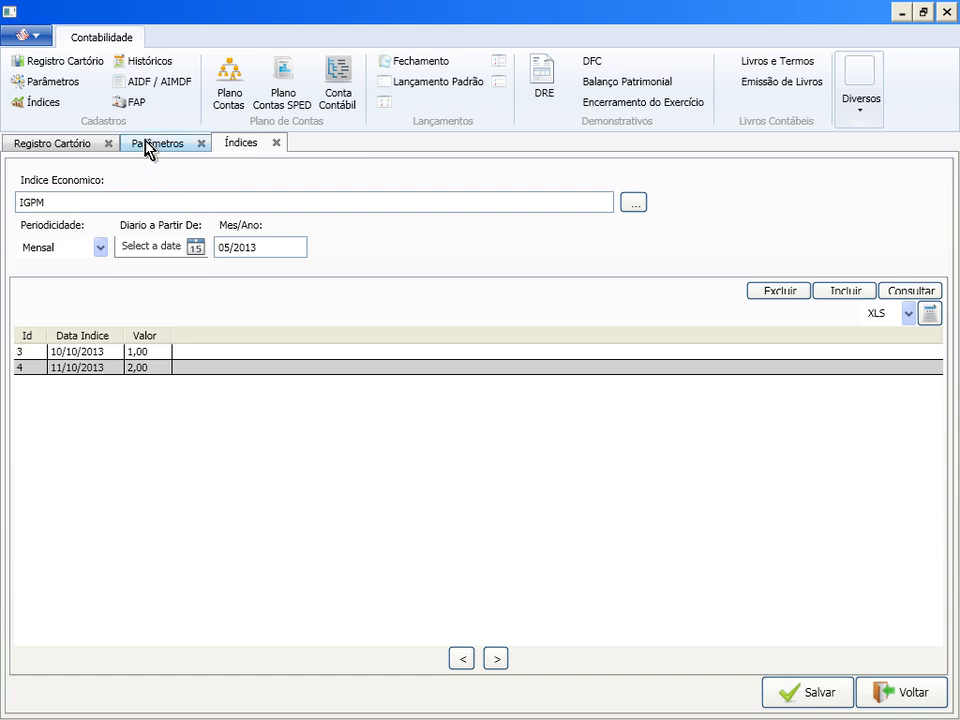
pyautogui.click(140, 62)
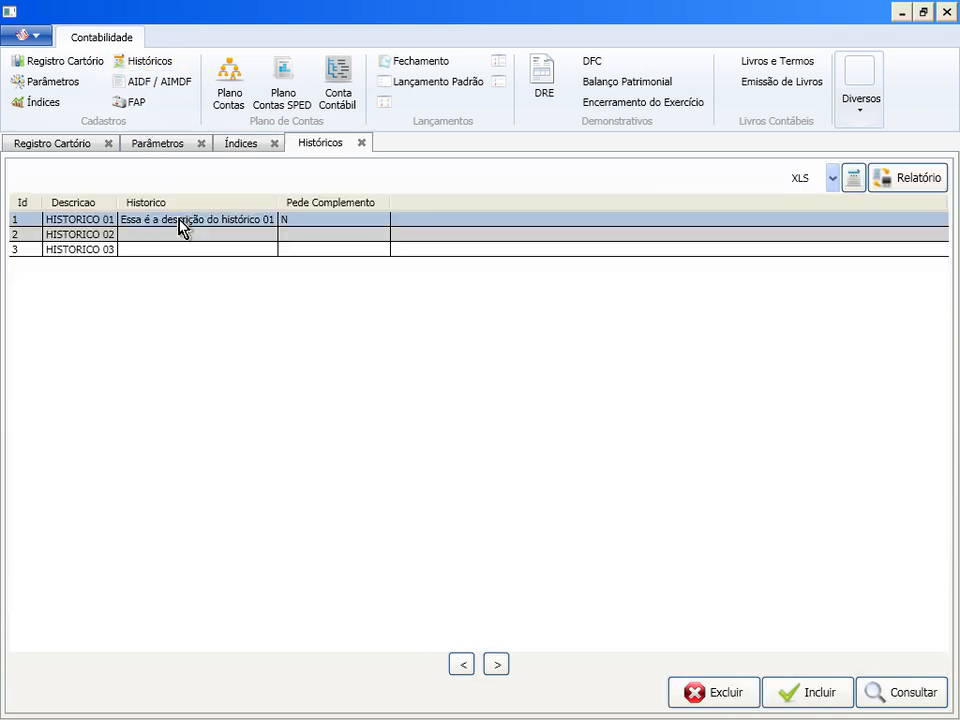
pyautogui.click(900, 692)
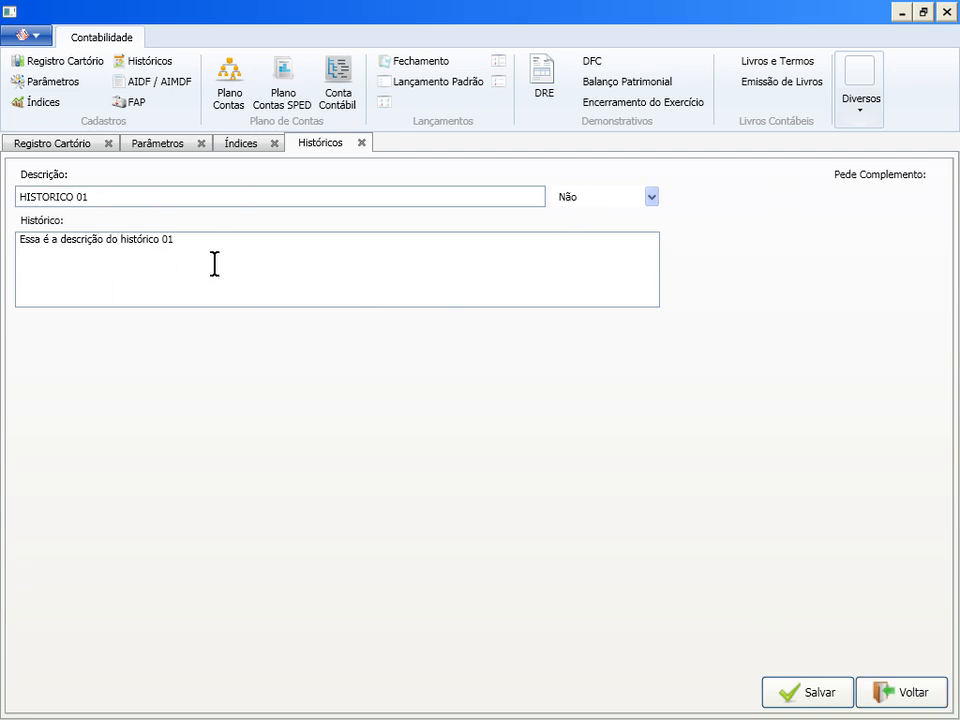
pyautogui.click(883, 702)
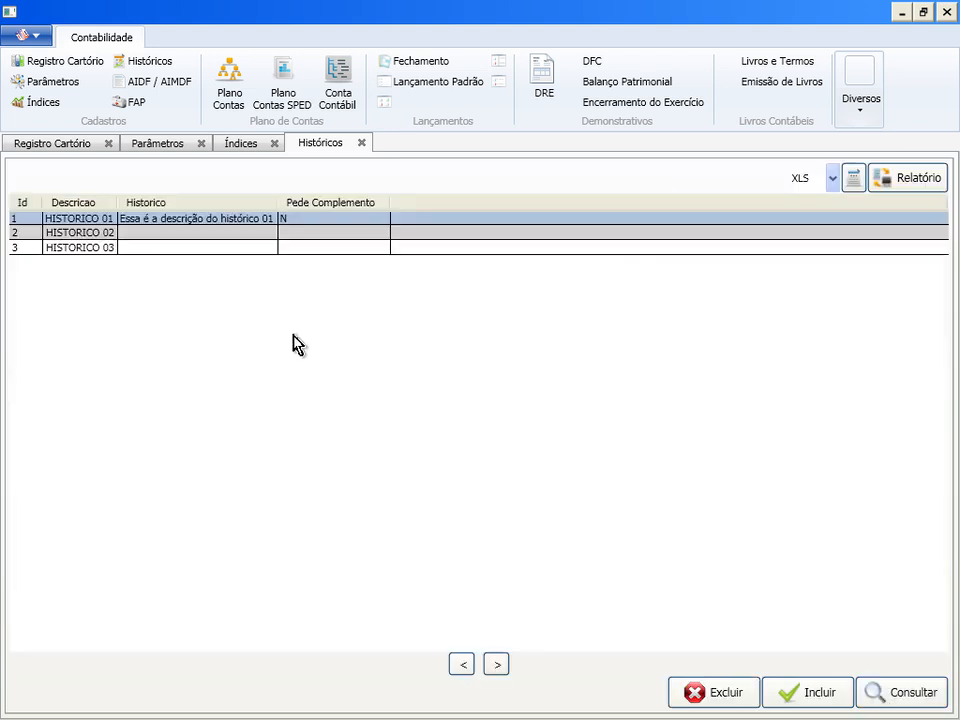
# Display the AIDF / AIMDF records, consult the first one, and return to the list without saving
pyautogui.click(160, 82)
pyautogui.click(170, 216)
pyautogui.click(880, 697)
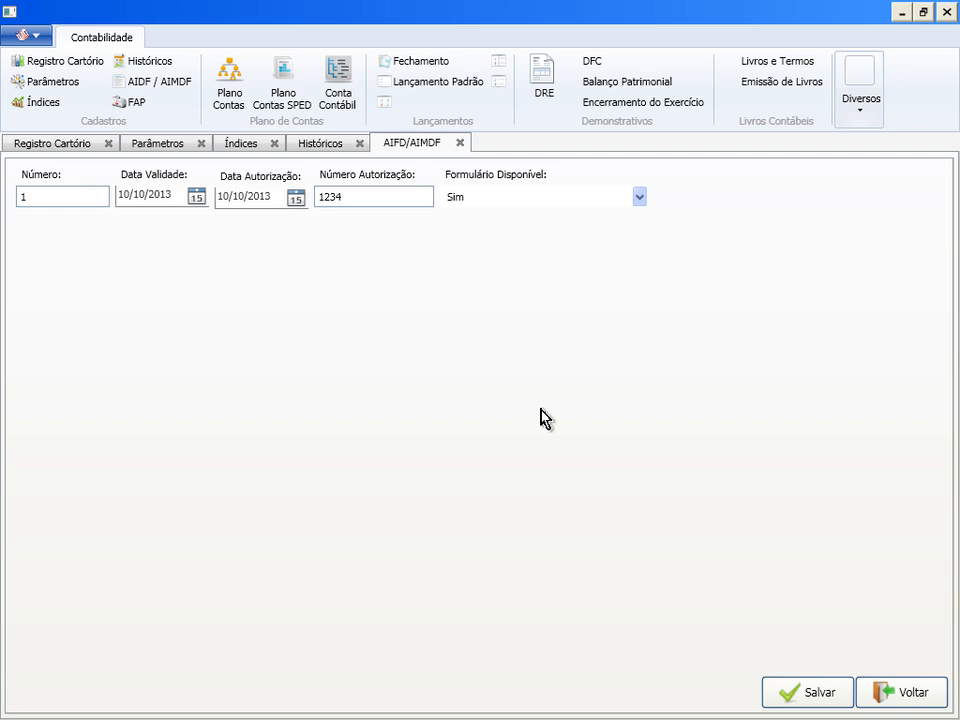
pyautogui.click(903, 697)
# Display the FAP records and consult the listed FAP entry
pyautogui.click(136, 103)
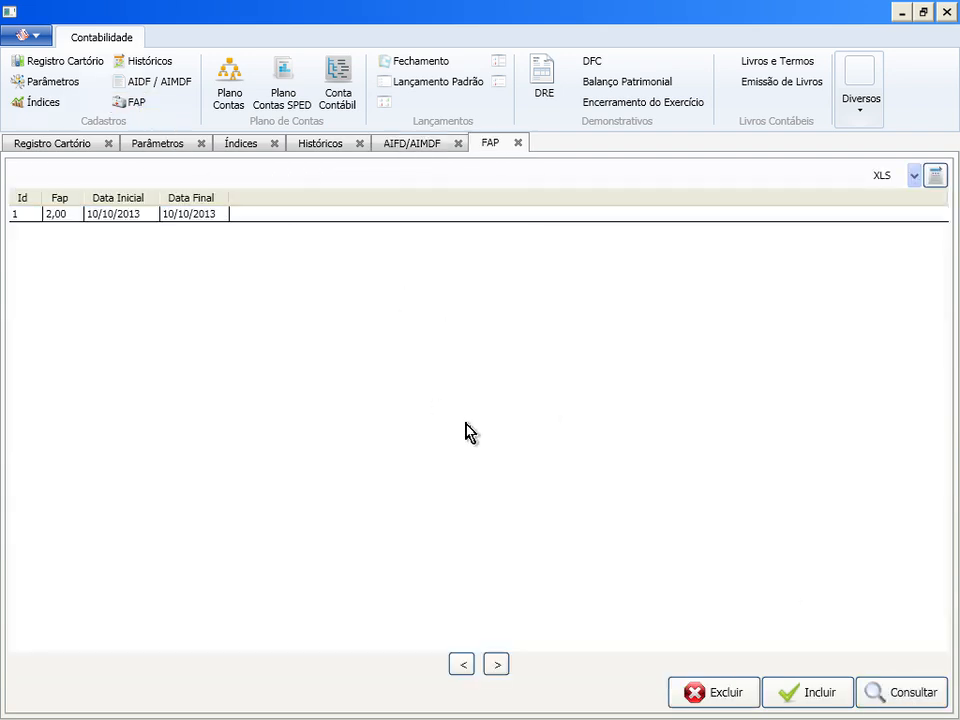
pyautogui.click(131, 214)
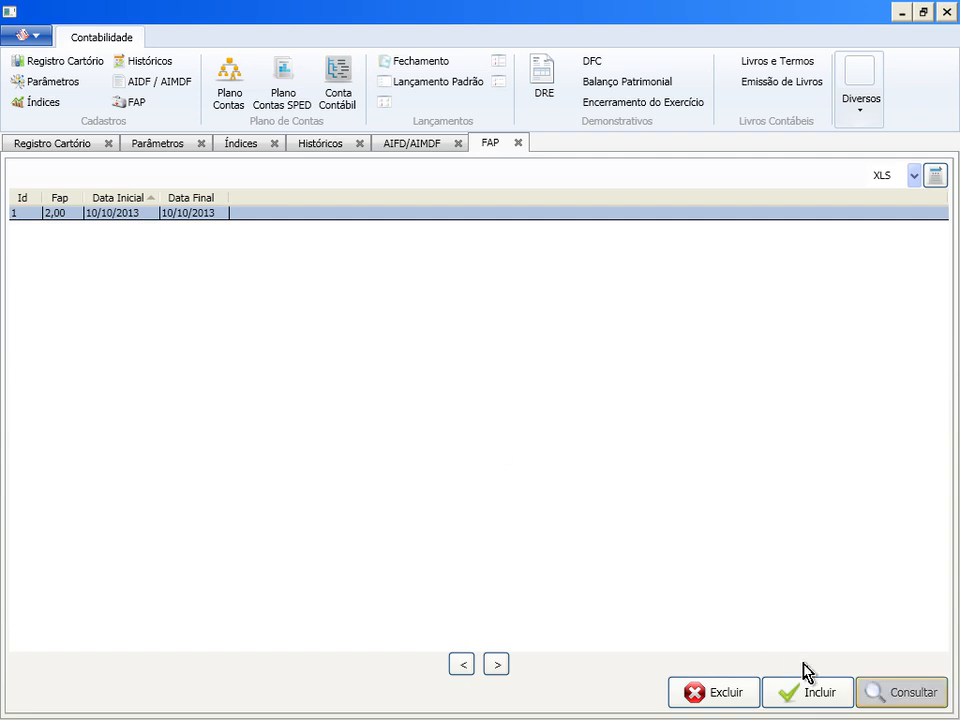
pyautogui.click(885, 698)
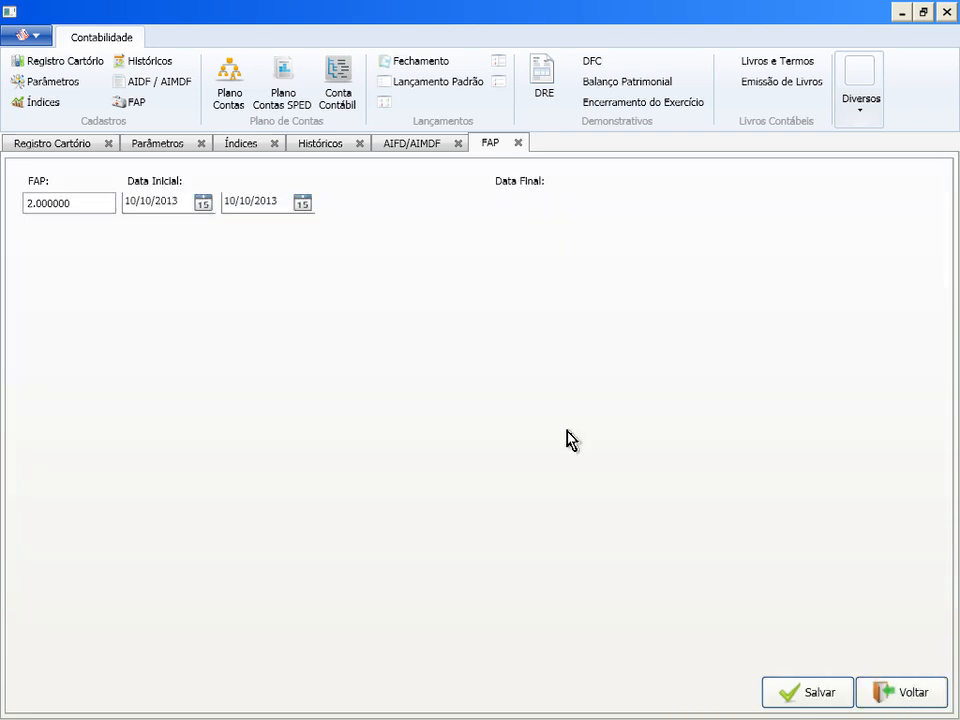
# Switch to DBDesigner, inspect the columns and comments of the FAP table, and close its editor without changes
pyautogui.hotkey('alt', 'Tab')
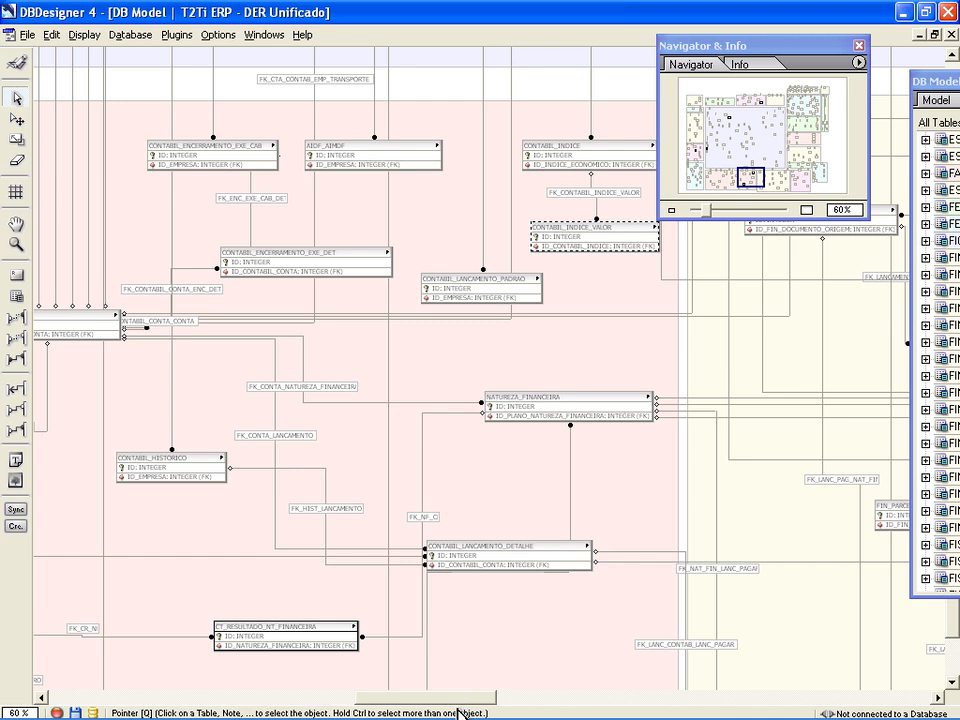
pyautogui.moveTo(452, 716)
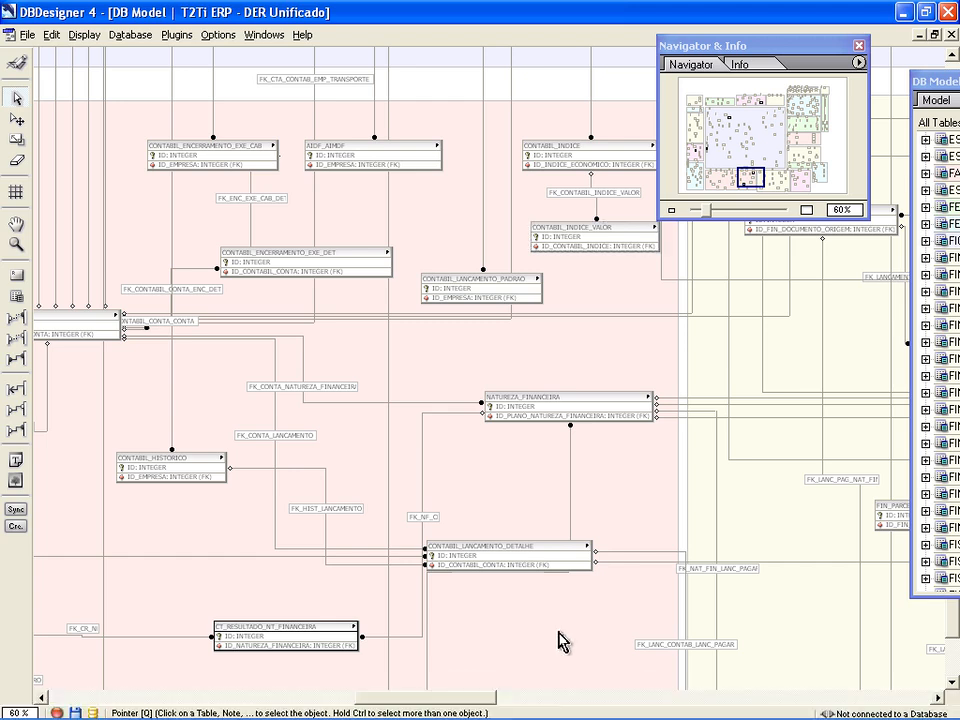
pyautogui.moveTo(480, 701); pyautogui.dragTo(409, 707)
pyautogui.doubleClick(263, 148)
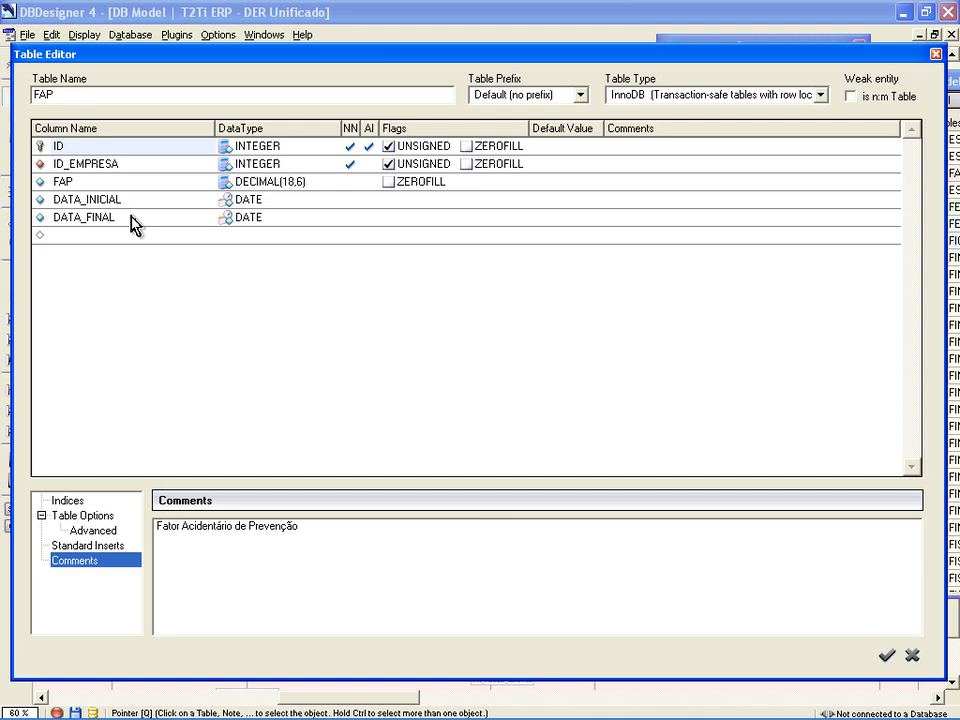
pyautogui.click(914, 657)
# Switch back to the Contabilidade application and close all open registration screens, from FAP to Registro Cartório
pyautogui.hotkey('alt', 'Tab')
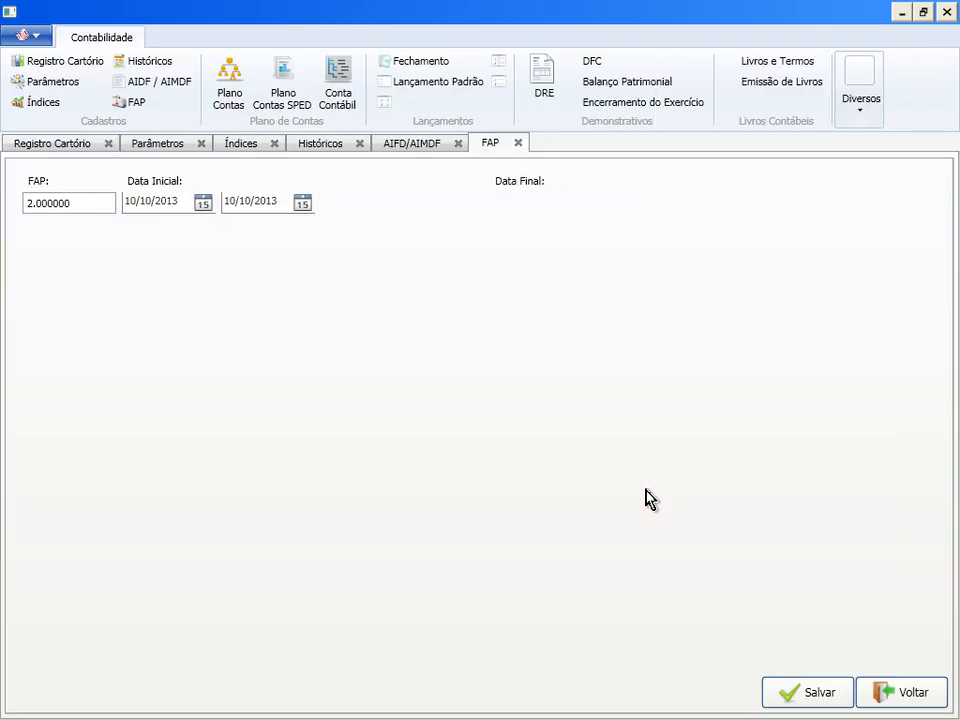
pyautogui.click(519, 145)
pyautogui.click(461, 145)
pyautogui.click(361, 145)
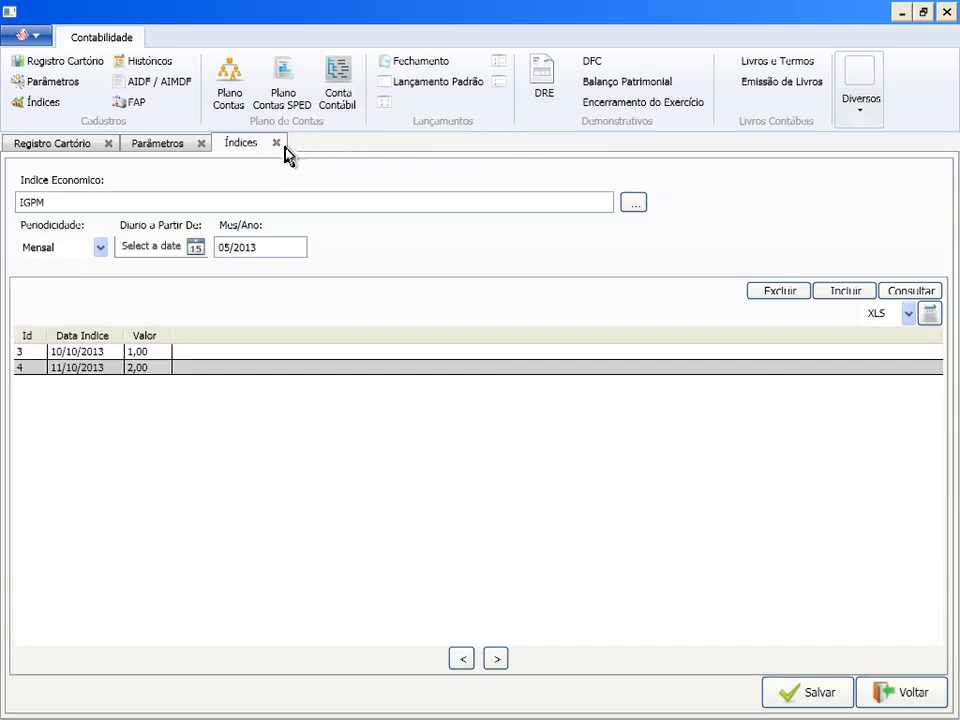
pyautogui.click(275, 144)
pyautogui.click(202, 145)
pyautogui.click(110, 145)
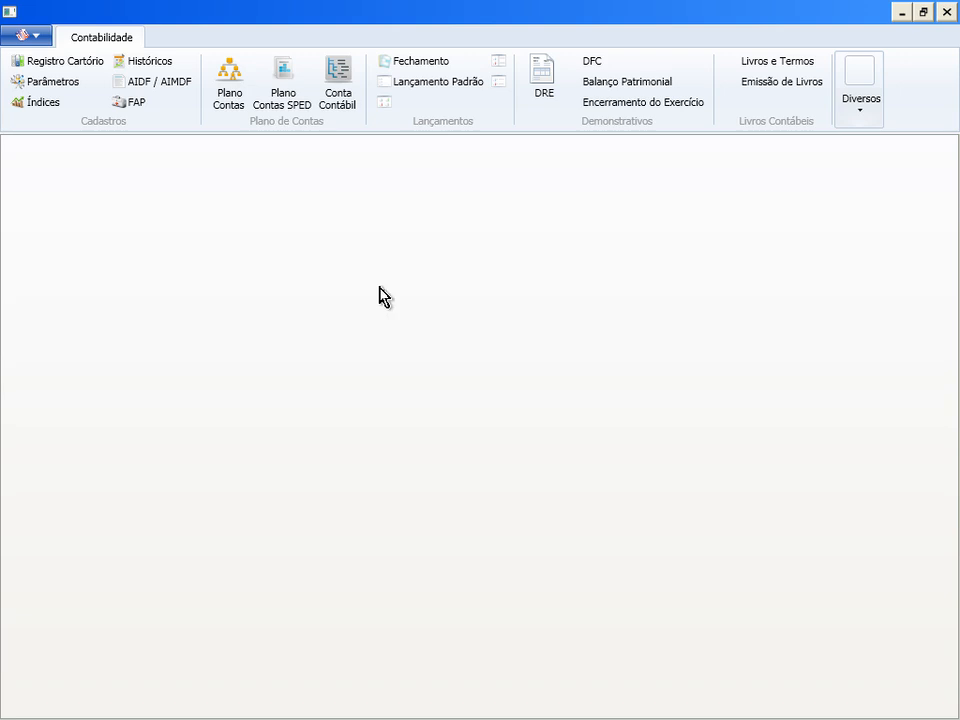
# Display the Plano Contas records, consult "plano de contas 1", and return to the list without saving
pyautogui.click(229, 90)
pyautogui.click(175, 220)
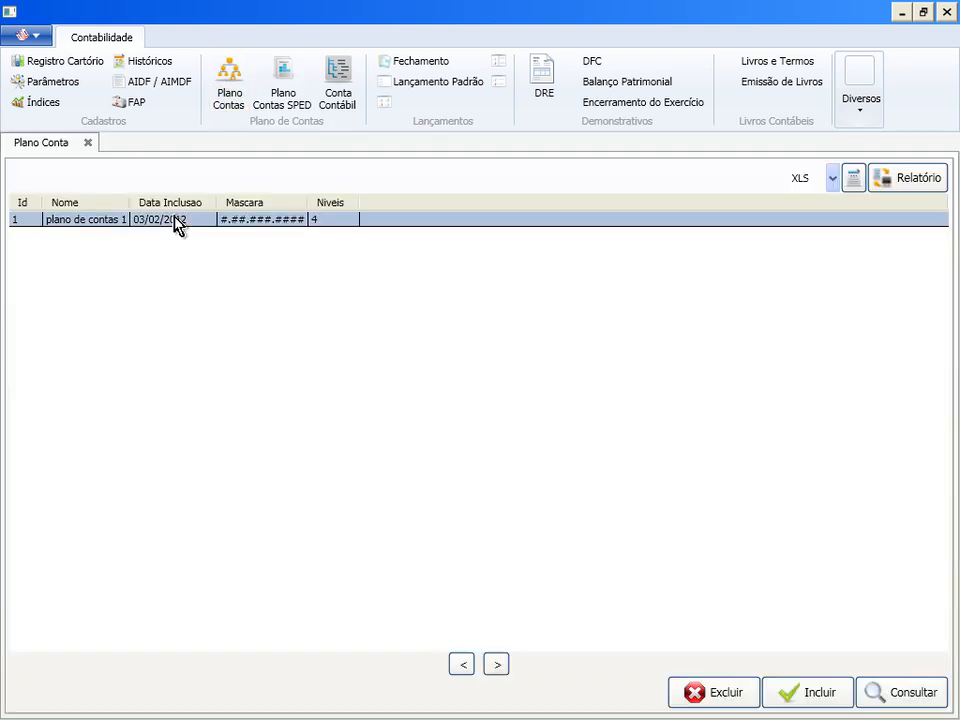
pyautogui.click(885, 690)
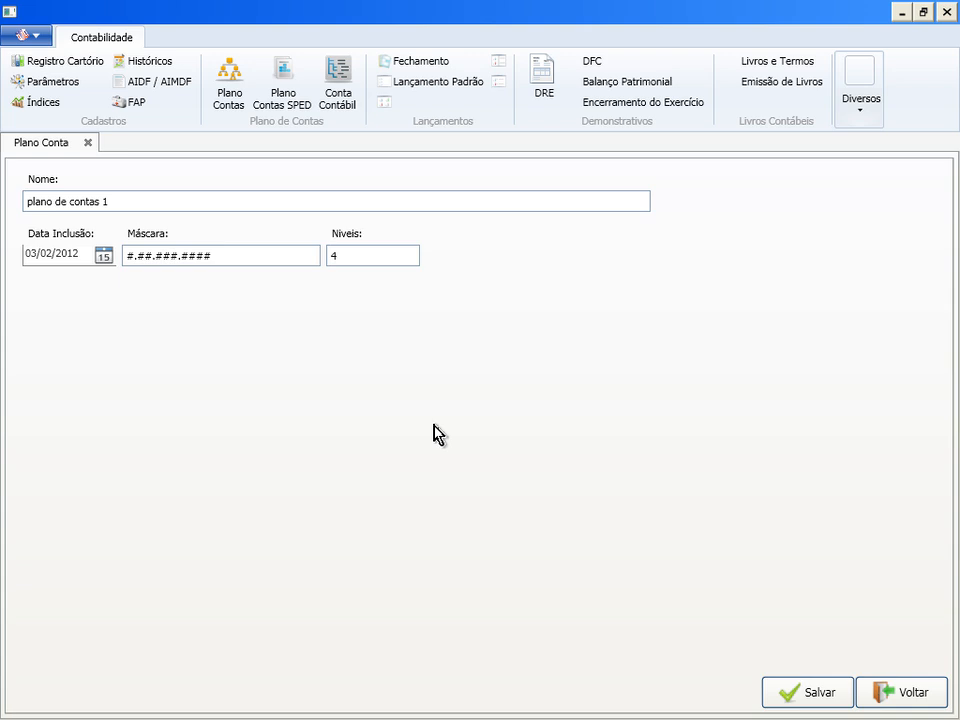
pyautogui.click(926, 700)
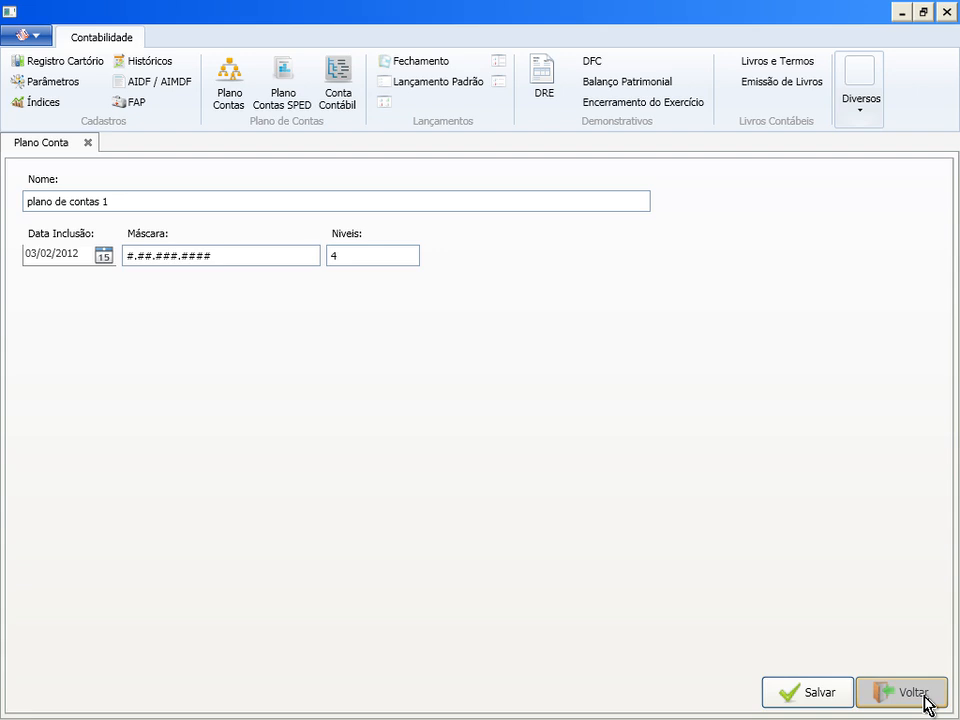
pyautogui.click(926, 700)
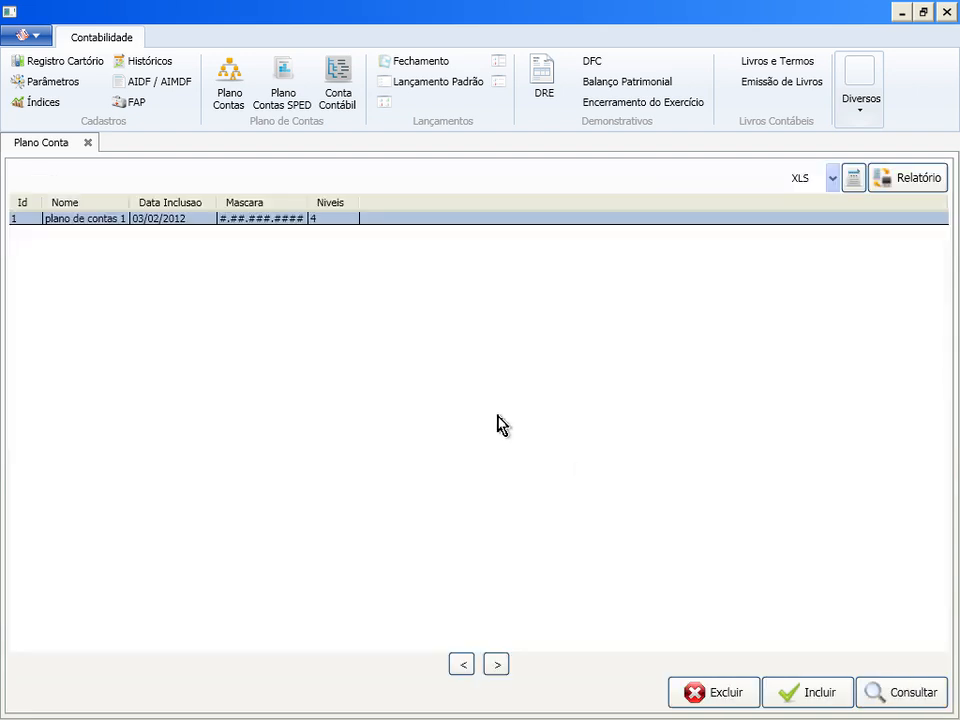
# Display the Plano Contas SPED records, browse four pages forward through the accounts, and return to the first page
pyautogui.click(291, 105)
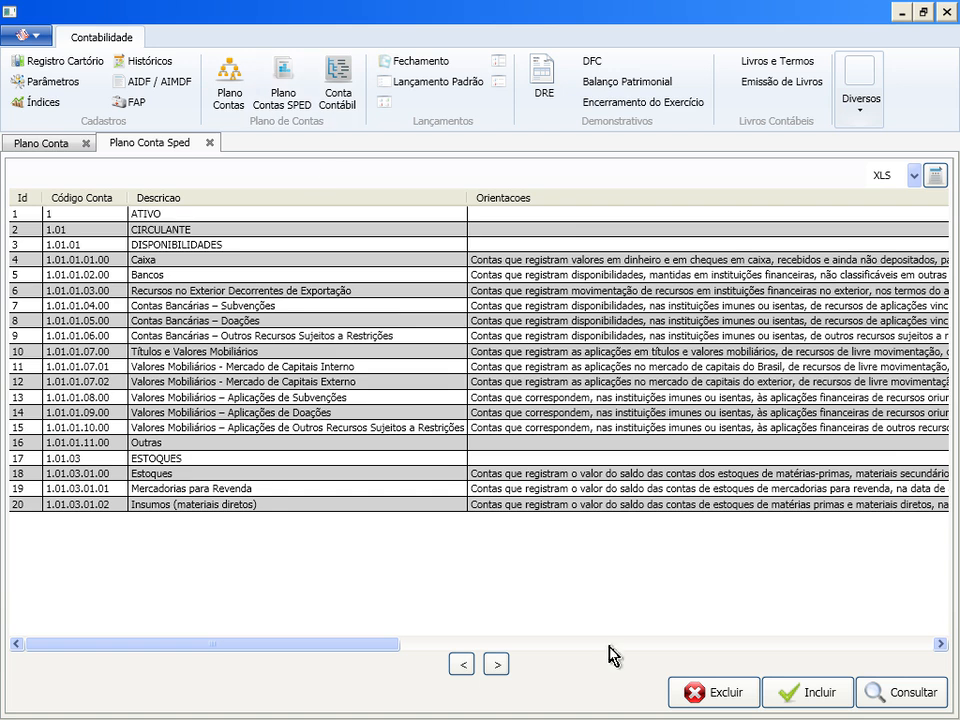
pyautogui.click(497, 664)
pyautogui.click(497, 664)
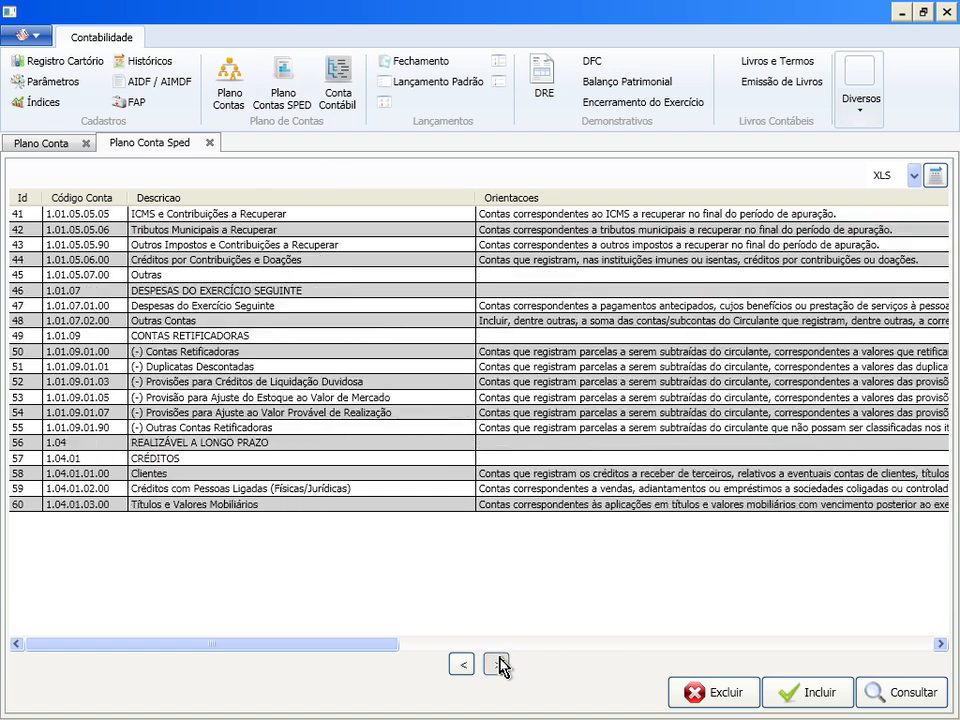
pyautogui.click(497, 664)
pyautogui.click(497, 664)
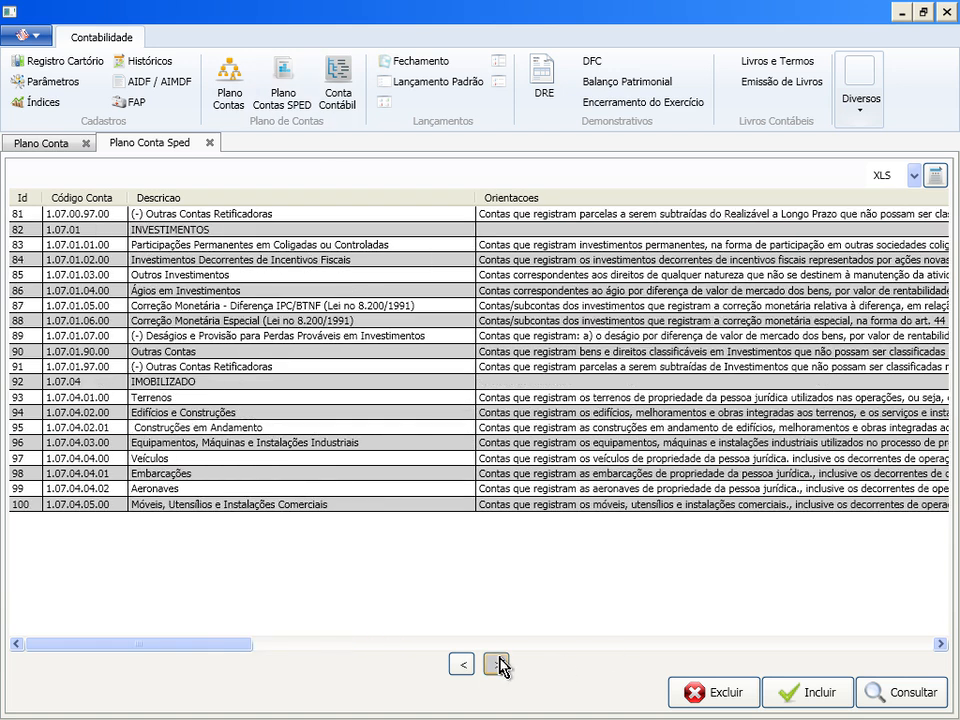
pyautogui.click(463, 665)
pyautogui.click(464, 665)
pyautogui.click(465, 665)
pyautogui.click(465, 665)
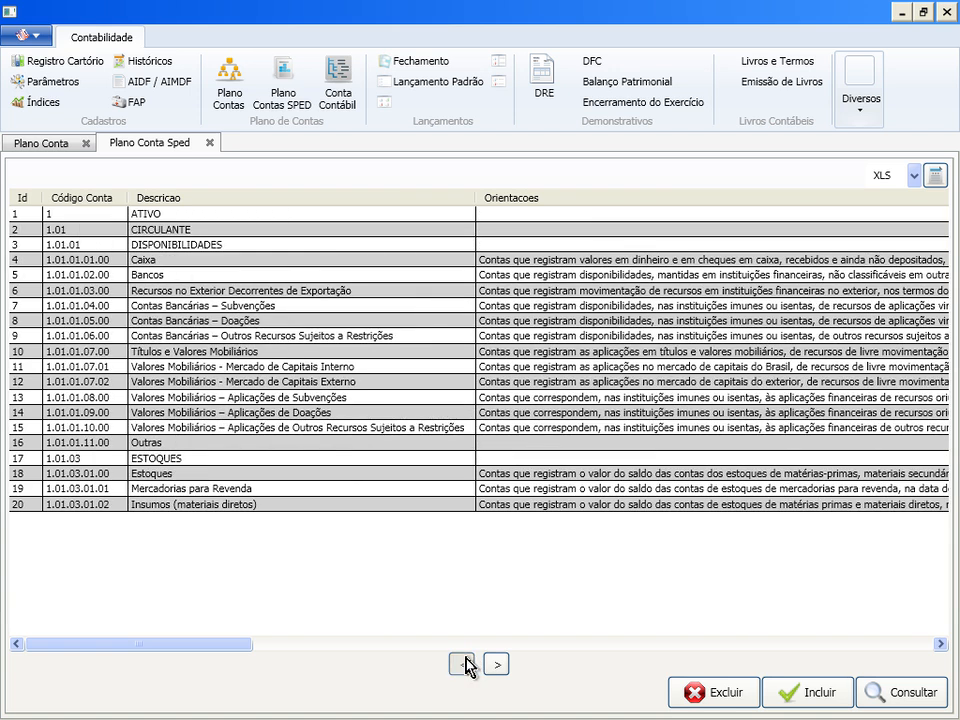
# Consult the ATIVO account under Conta Contábil and review its Plano Conta lookup and Tipo options, keeping Sintética
pyautogui.click(338, 80)
pyautogui.click(188, 214)
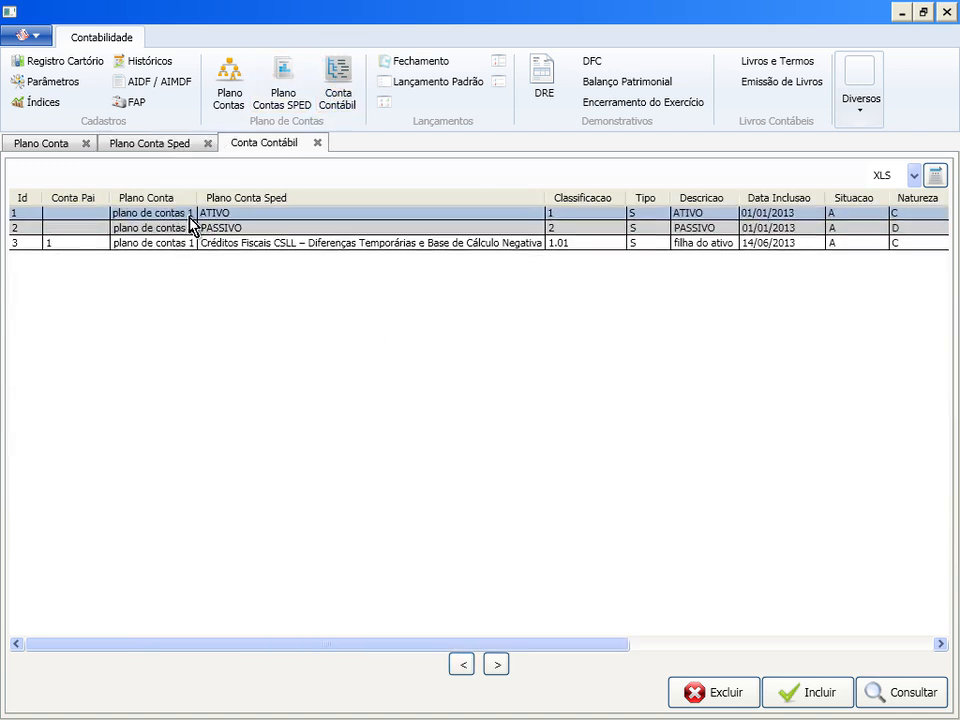
pyautogui.click(890, 695)
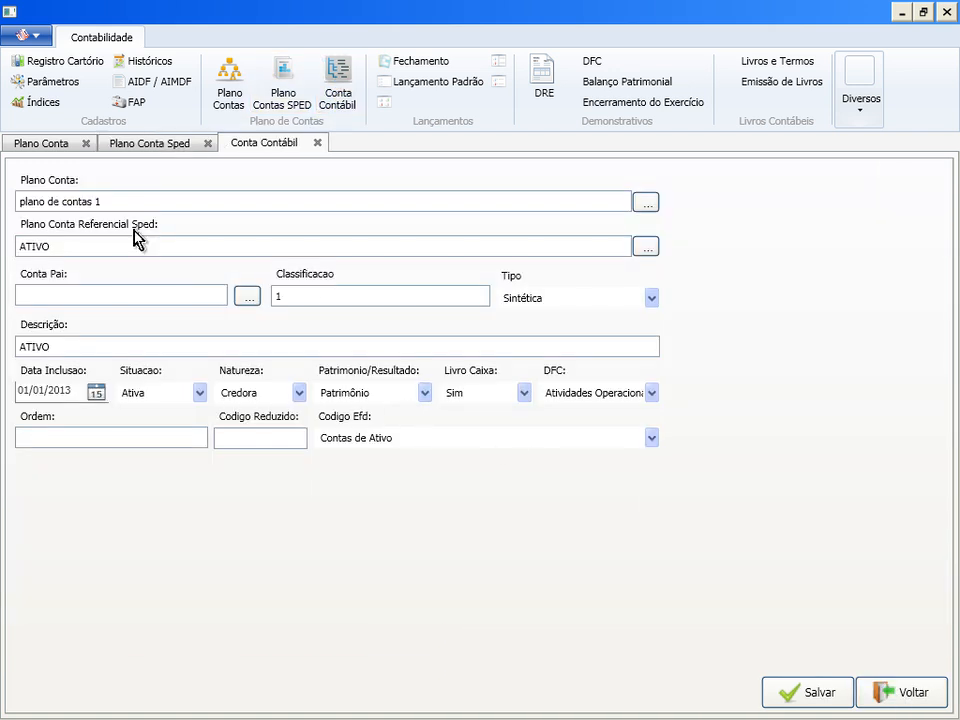
pyautogui.click(637, 202)
pyautogui.click(616, 296)
pyautogui.click(620, 304)
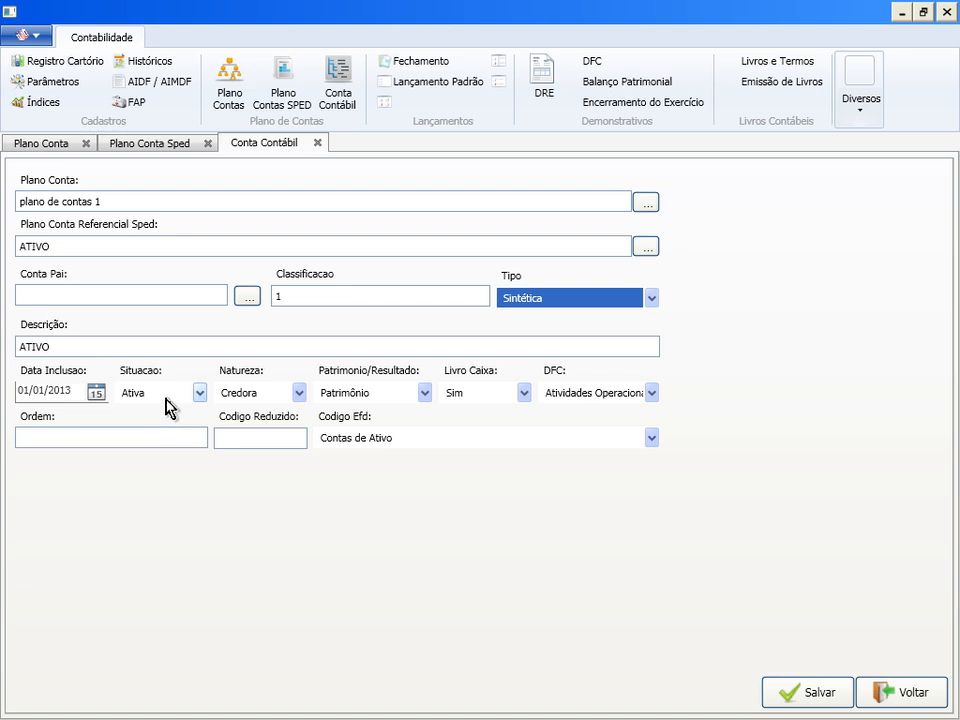
# Review the Patrimonio/Resultado, Livro Caixa and DFC options of the ATIVO account, keeping Patrimônio, Sim and Atividades Operacionais
pyautogui.click(389, 393)
pyautogui.click(389, 410)
pyautogui.click(463, 392)
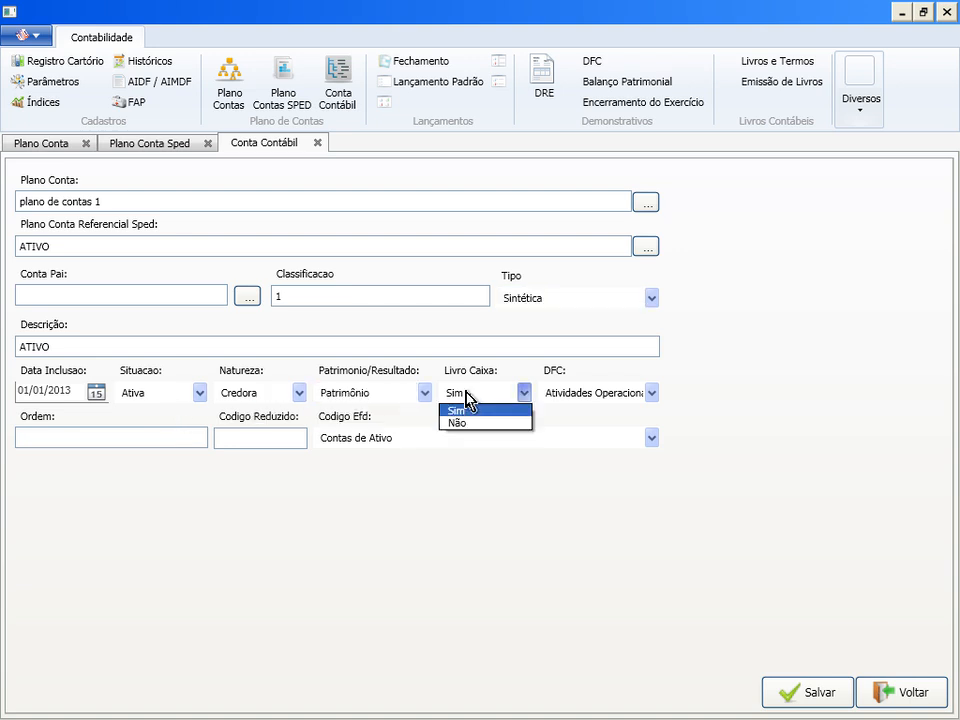
pyautogui.click(478, 406)
pyautogui.click(589, 393)
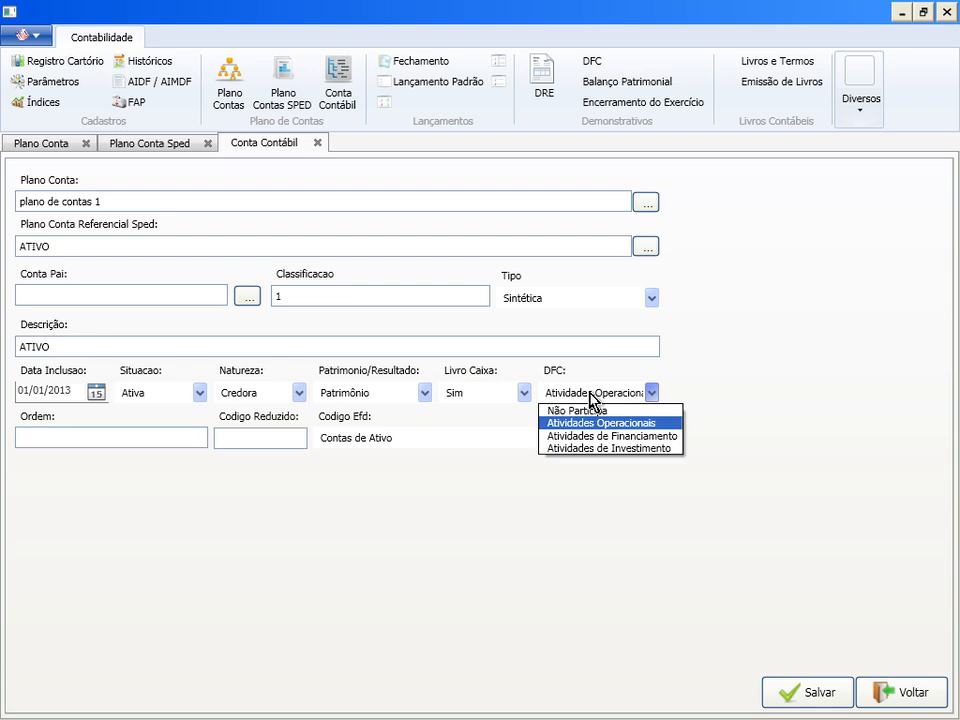
pyautogui.click(712, 385)
# Examine the ATIVO account's Ordem, Codigo Reduzido and Codigo Efd fields, and return to the list without saving
pyautogui.click(150, 438)
pyautogui.click(277, 438)
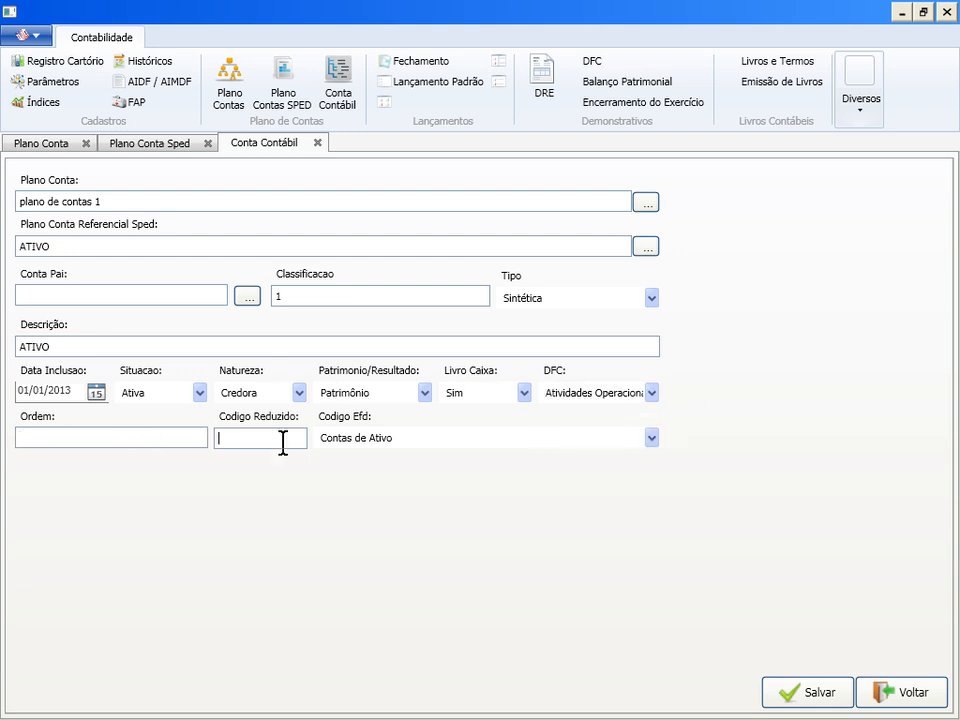
pyautogui.click(447, 437)
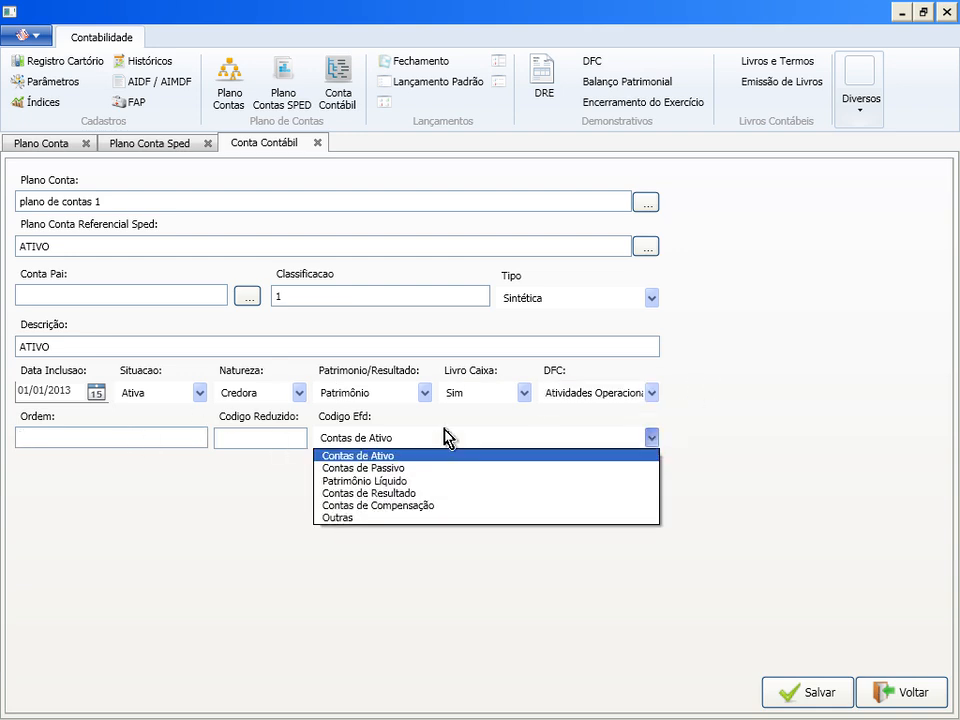
pyautogui.click(772, 462)
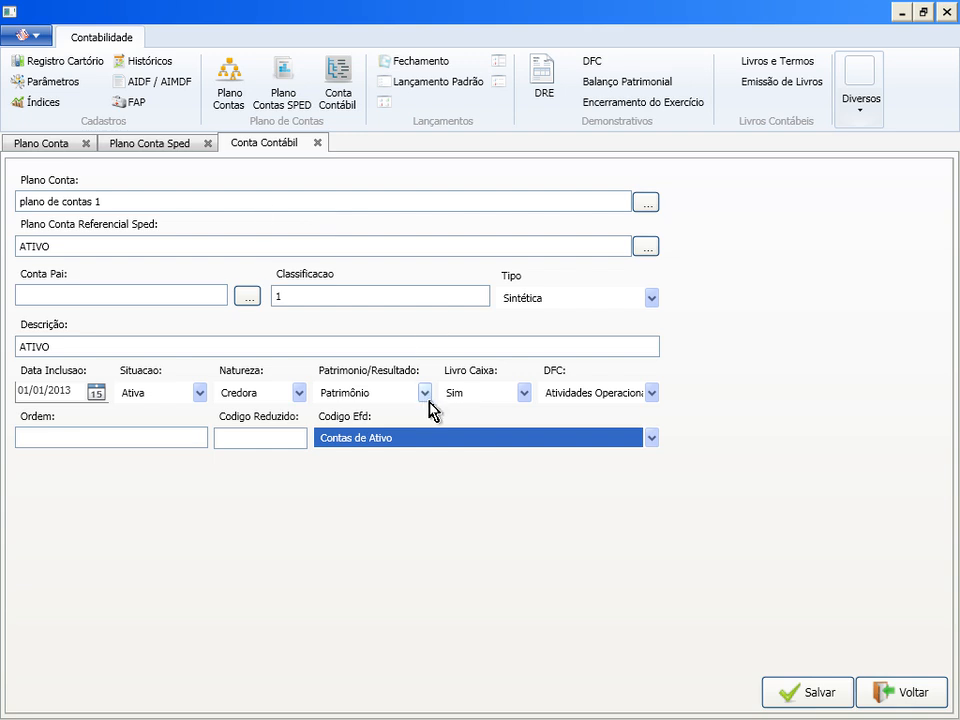
pyautogui.click(905, 705)
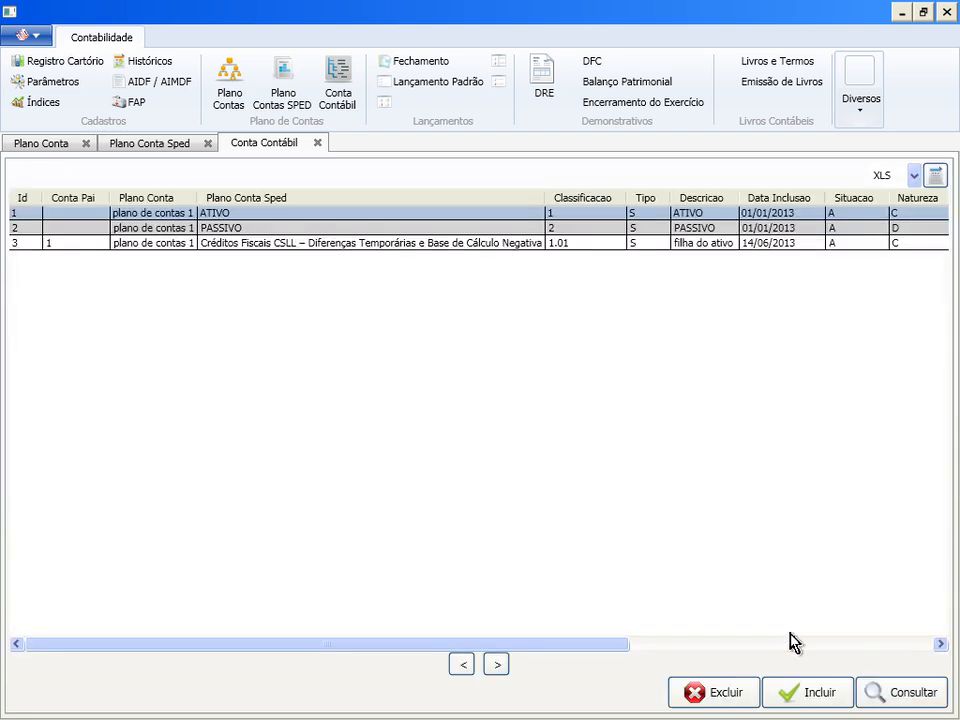
# Close the Conta Contábil, Plano Conta Sped and Plano Conta screens
pyautogui.click(317, 144)
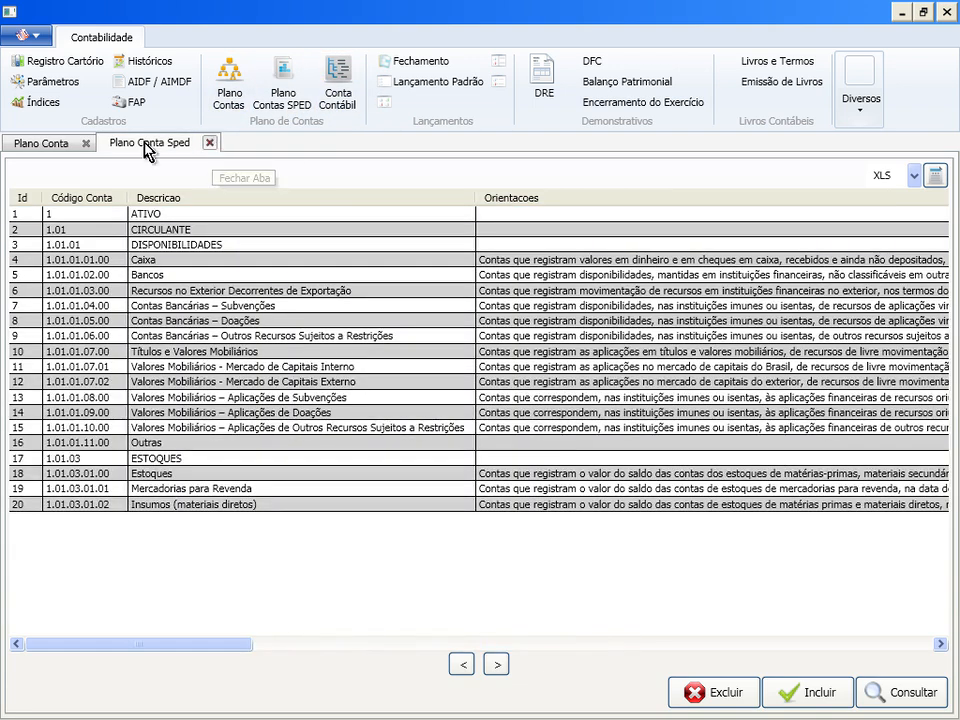
pyautogui.click(211, 145)
pyautogui.click(88, 144)
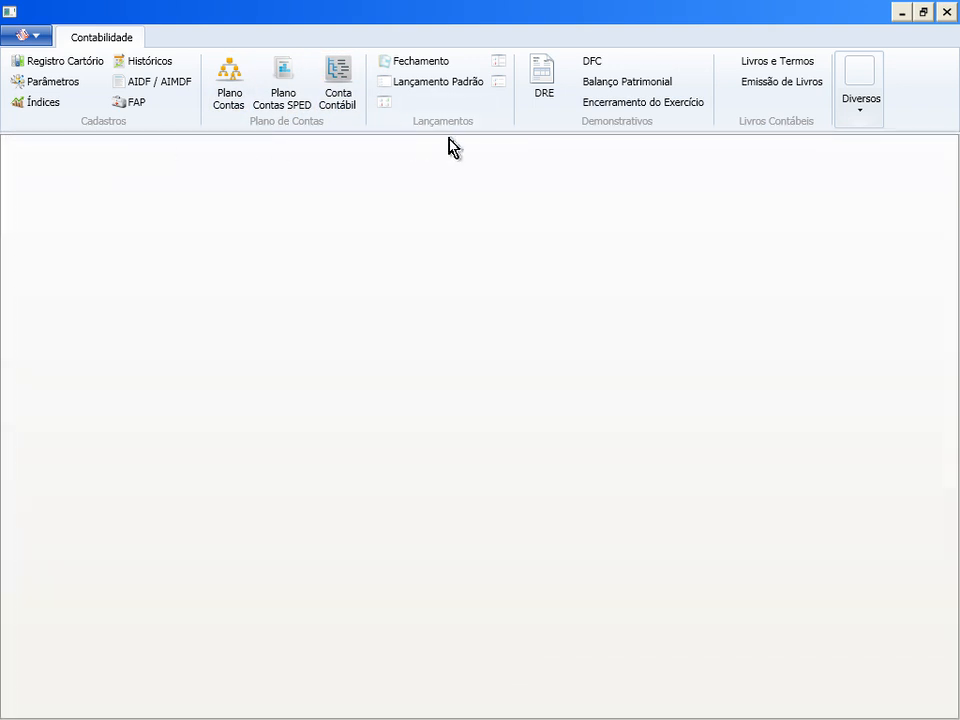
# Display the Fechamento records and consult the closing period starting 01/01/2013
pyautogui.click(408, 67)
pyautogui.click(295, 213)
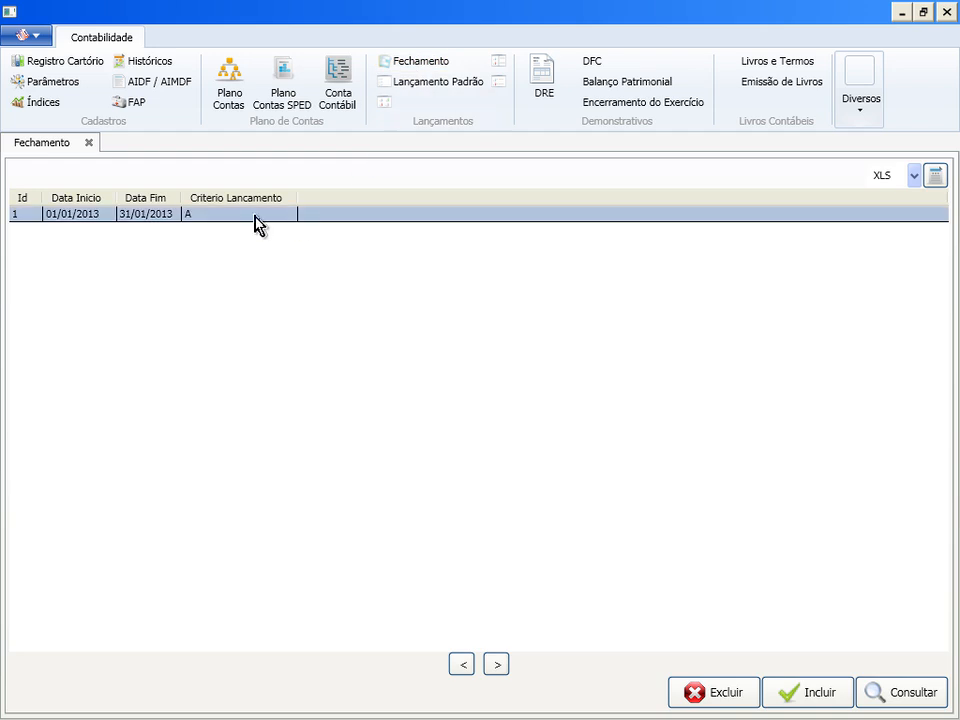
pyautogui.click(893, 704)
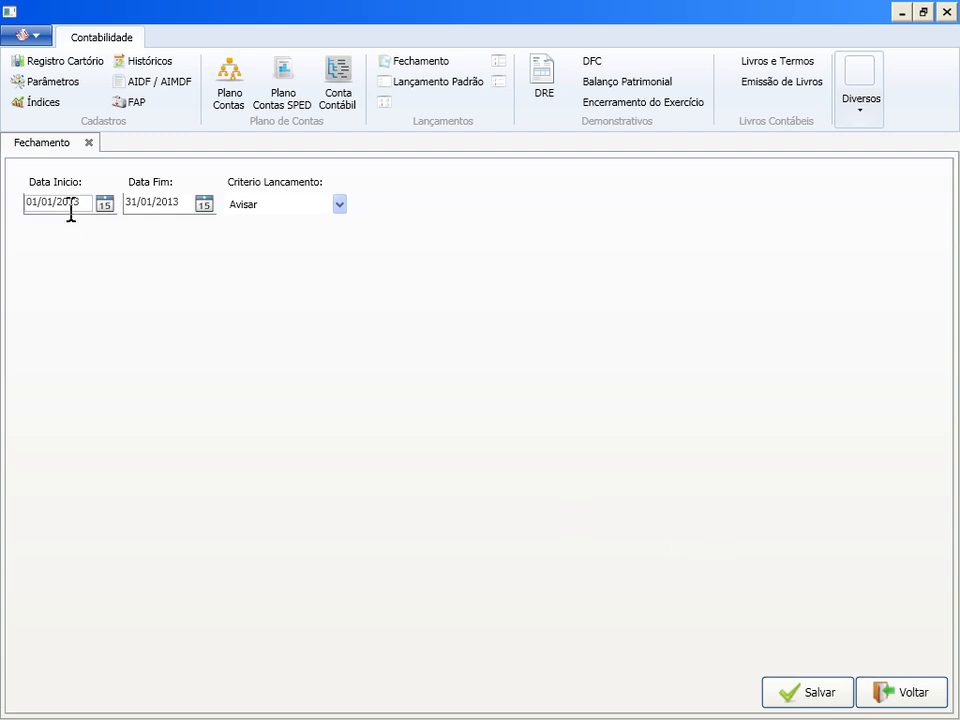
# Review the Criterio Lancamento options of the closing period, and switch to DBDesigner to examine the CONTABIL_FECHAMENTO table's columns and comment
pyautogui.click(340, 206)
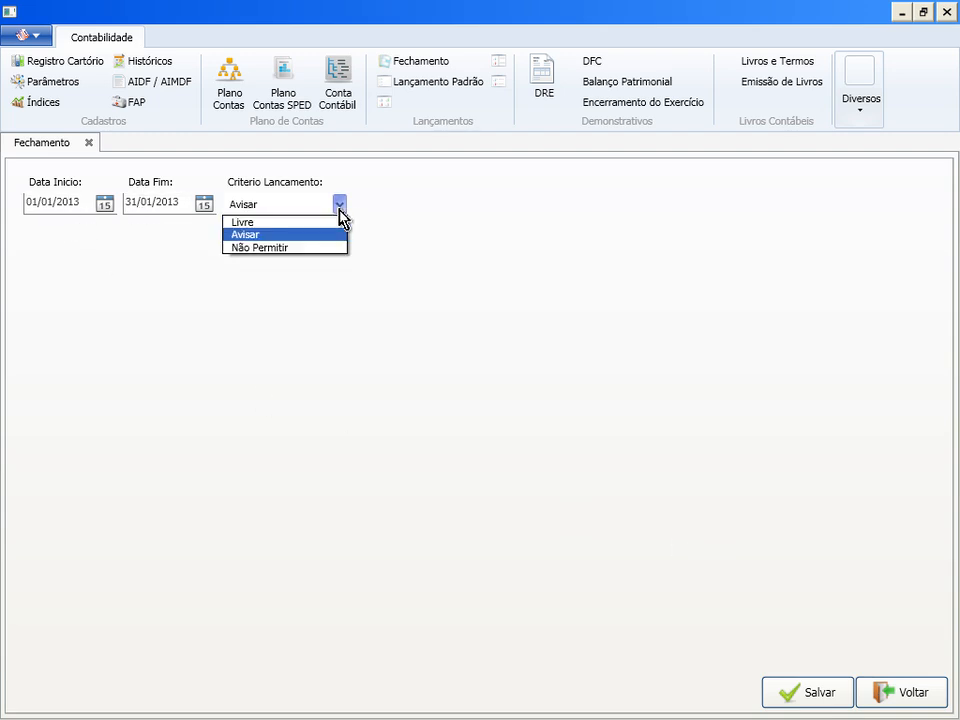
pyautogui.click(339, 208)
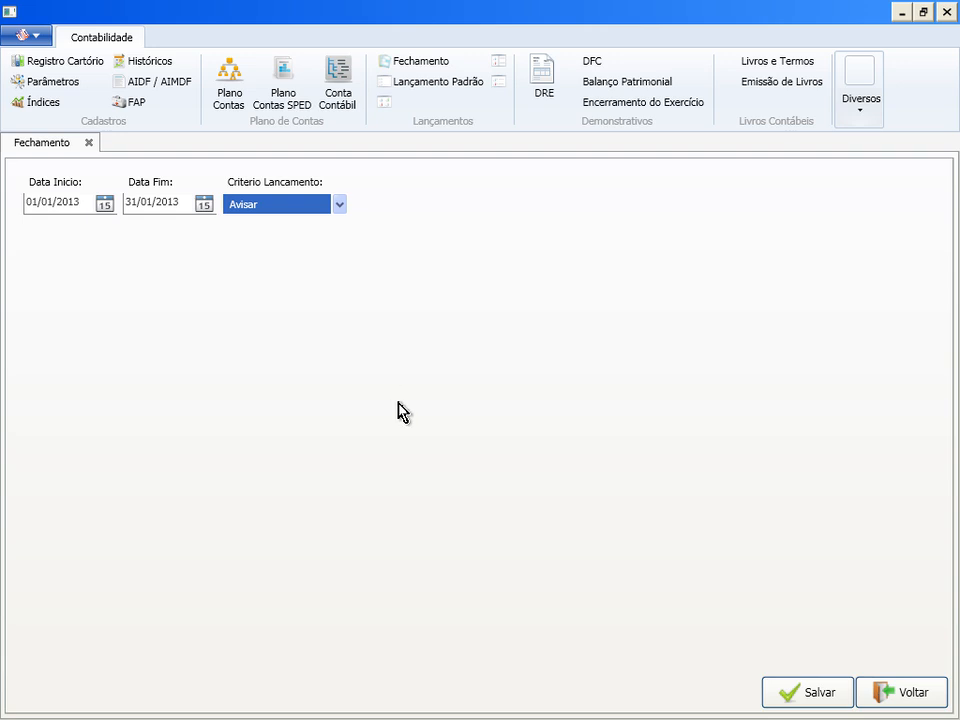
pyautogui.hotkey('alt', 'Tab')
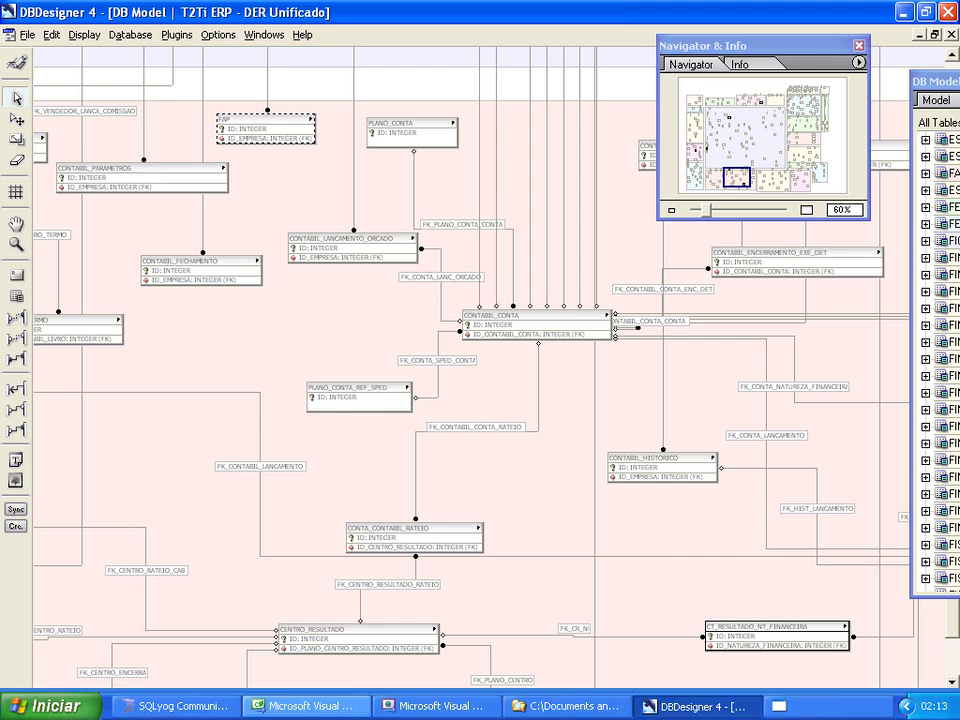
pyautogui.moveTo(360, 703); pyautogui.dragTo(336, 708)
pyautogui.click(350, 287)
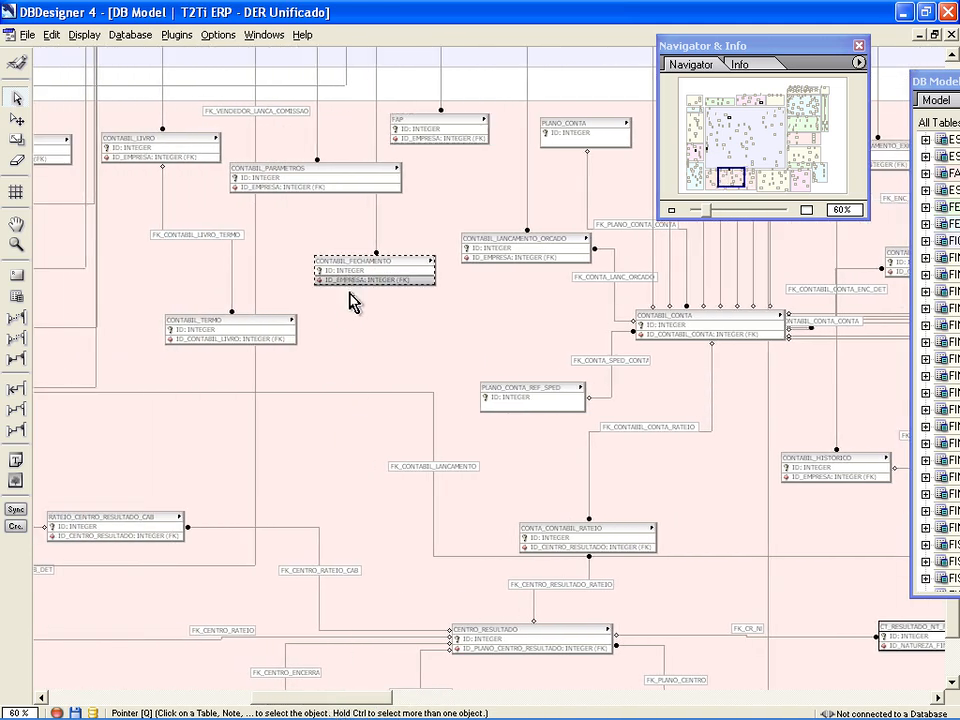
pyautogui.doubleClick(357, 285)
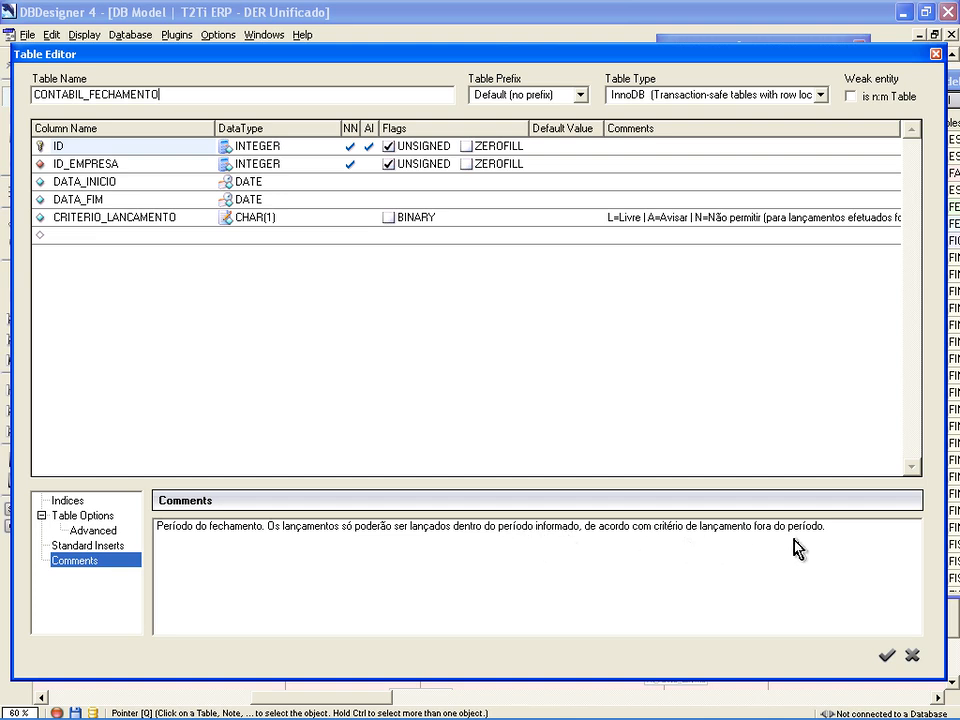
pyautogui.click(912, 655)
pyautogui.hotkey('alt', 'Tab')
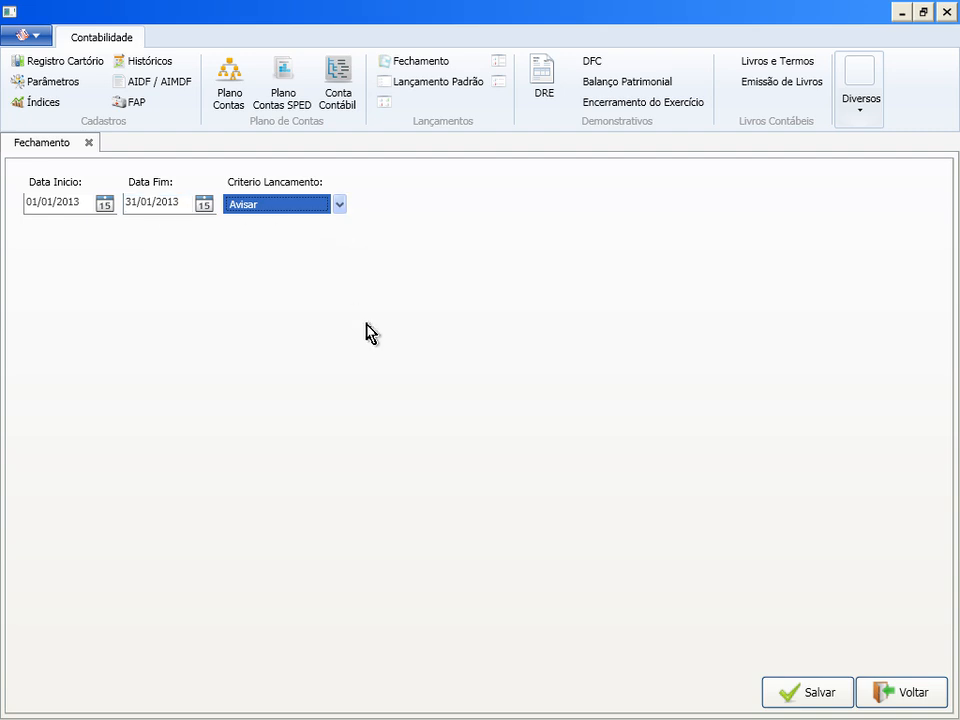
# Read the CONTABIL_FECHAMENTO table comment in DBDesigner, and compare it with the Criterio Lancamento options in the ERP client's closing record
pyautogui.hotkey('alt', 'Tab')
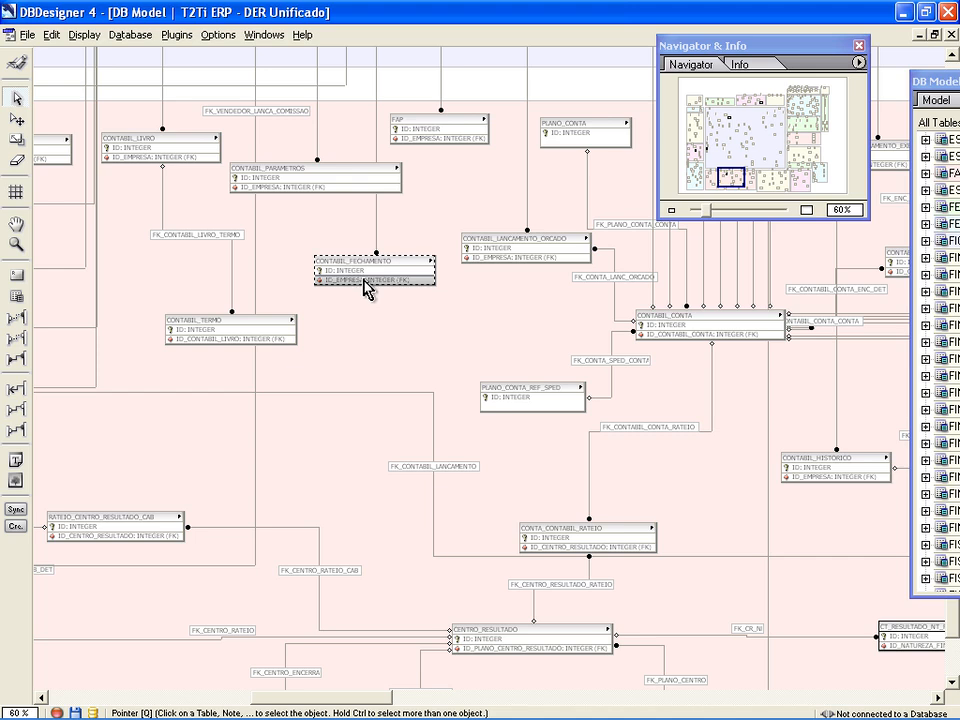
pyautogui.doubleClick(370, 290)
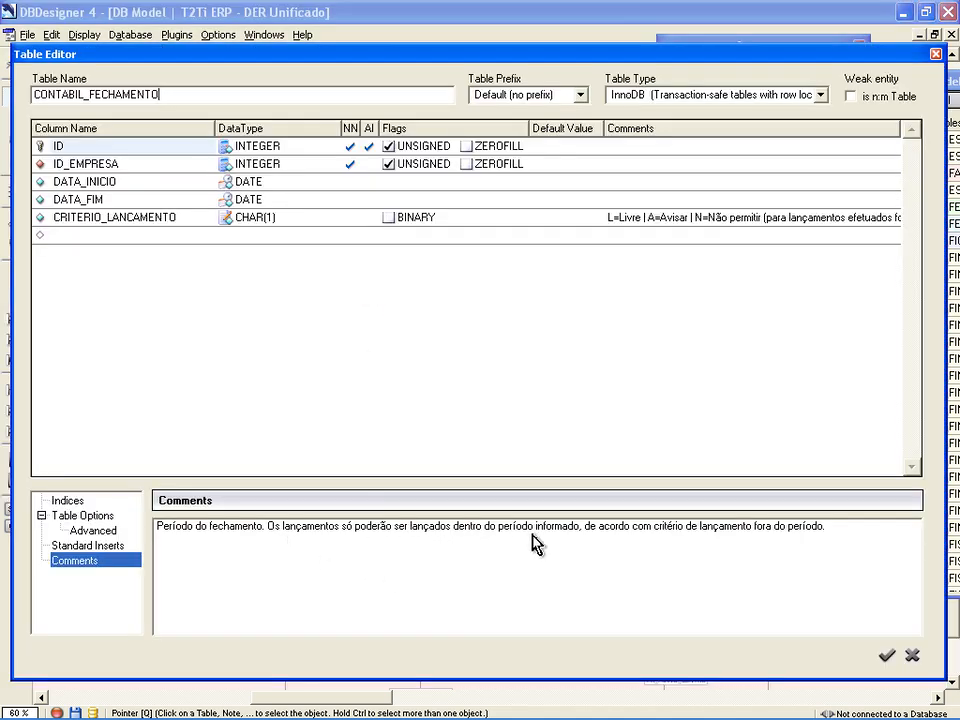
pyautogui.moveTo(577, 530); pyautogui.dragTo(278, 528)
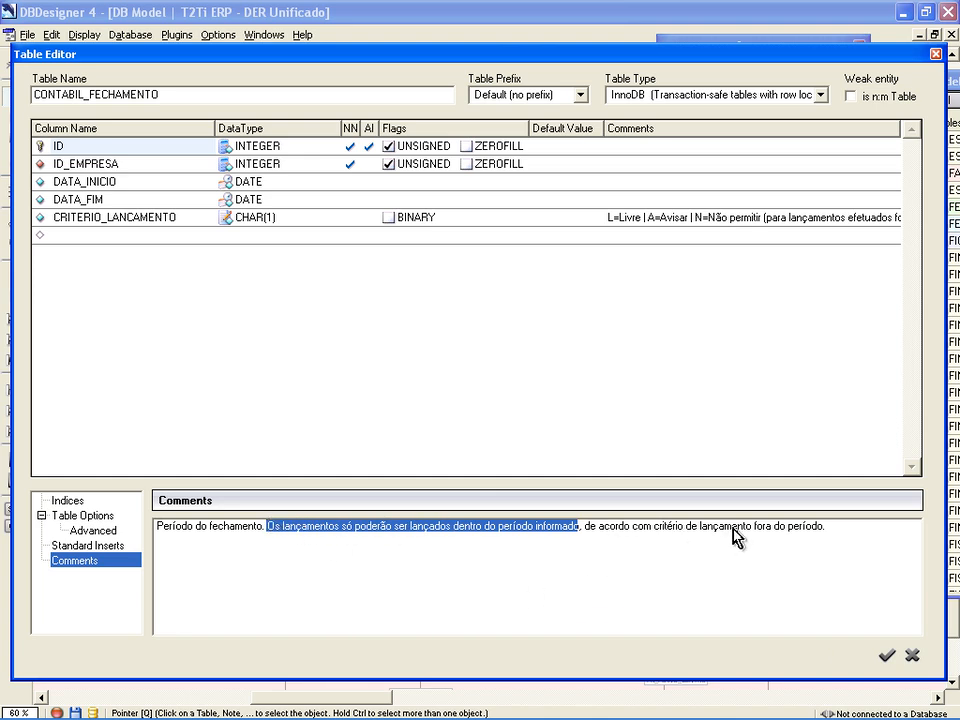
pyautogui.moveTo(827, 528); pyautogui.dragTo(583, 530)
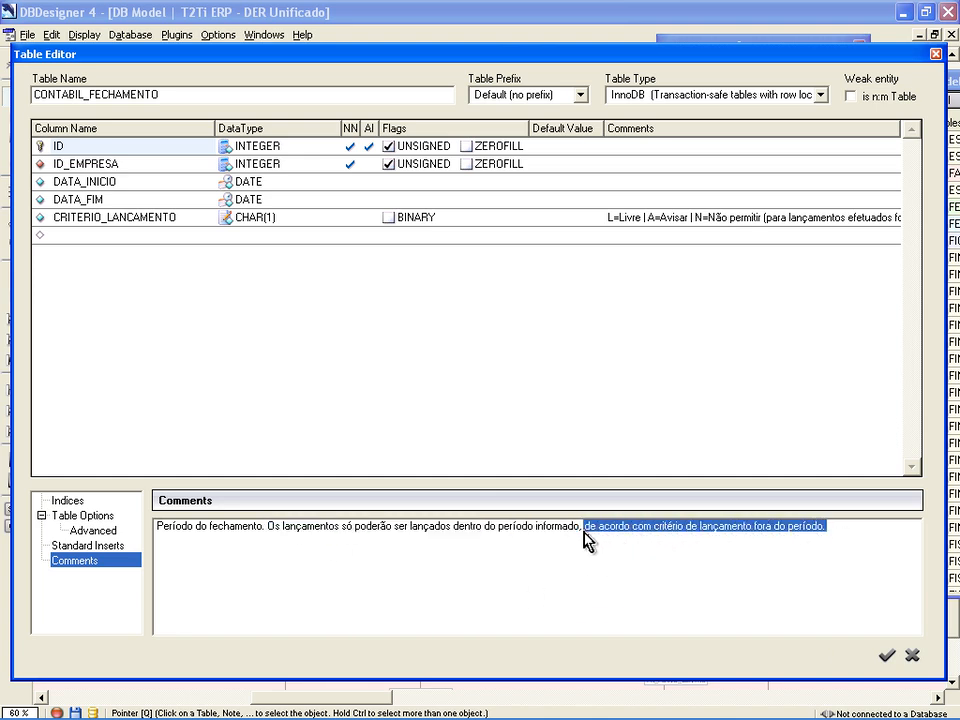
pyautogui.click(887, 655)
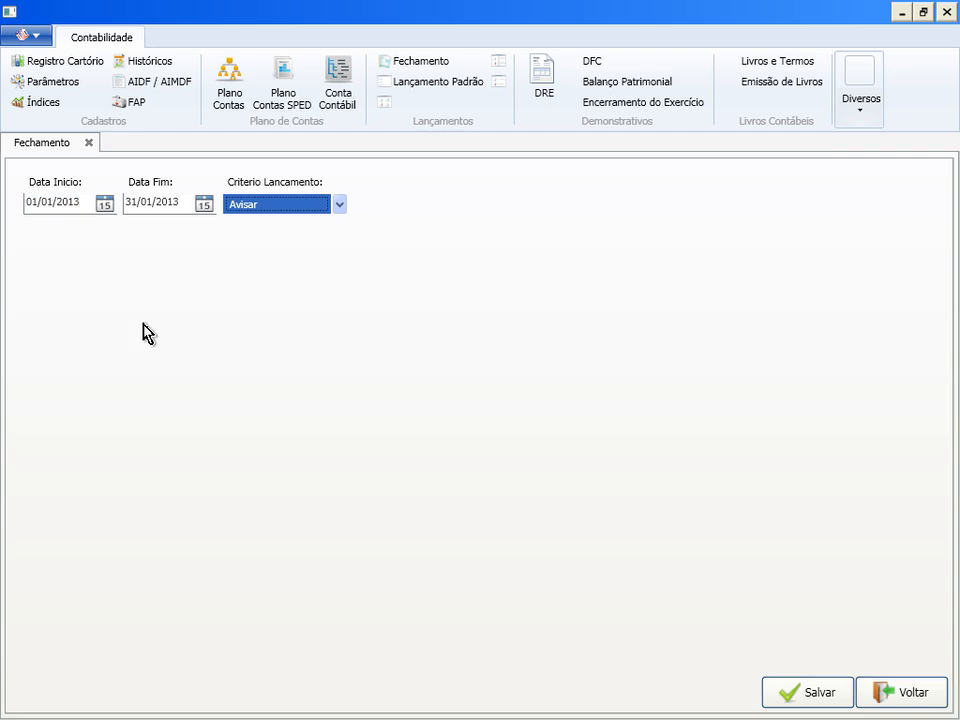
pyautogui.click(250, 210)
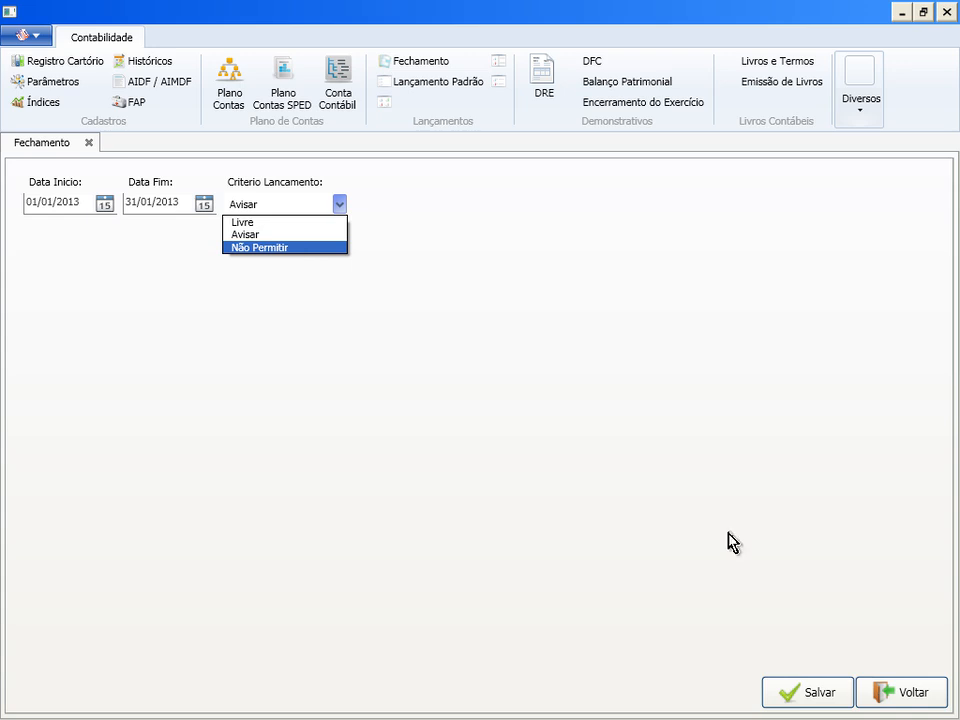
pyautogui.click(886, 694)
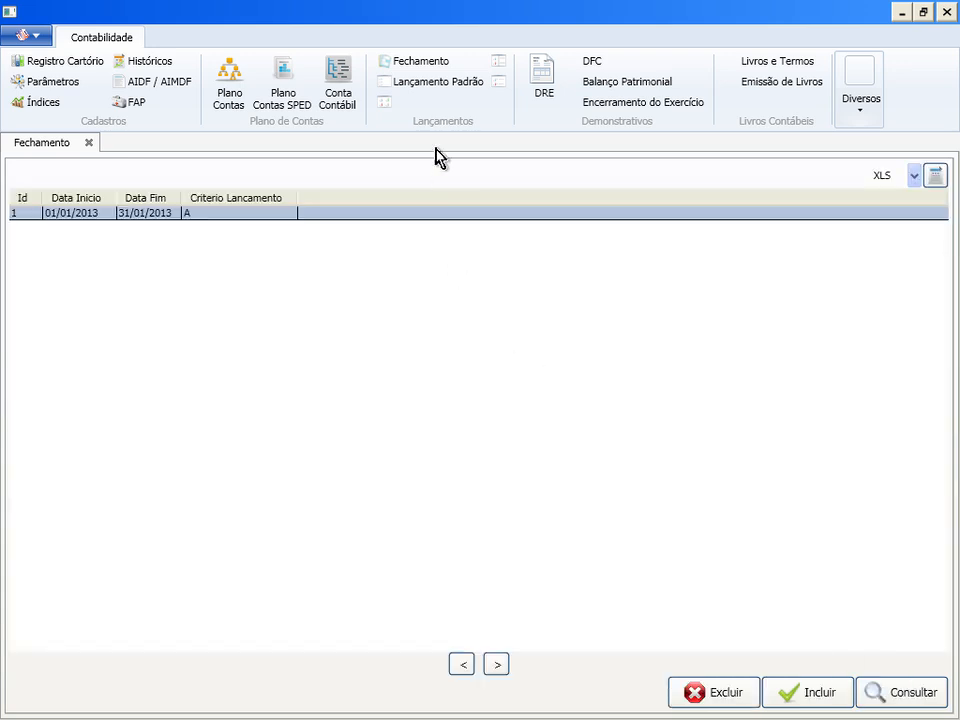
# Display the Lançamento Padrão records and consult the LANCAMENTO PADRAO entry, returning to the list without saving
pyautogui.click(426, 85)
pyautogui.click(251, 218)
pyautogui.click(881, 700)
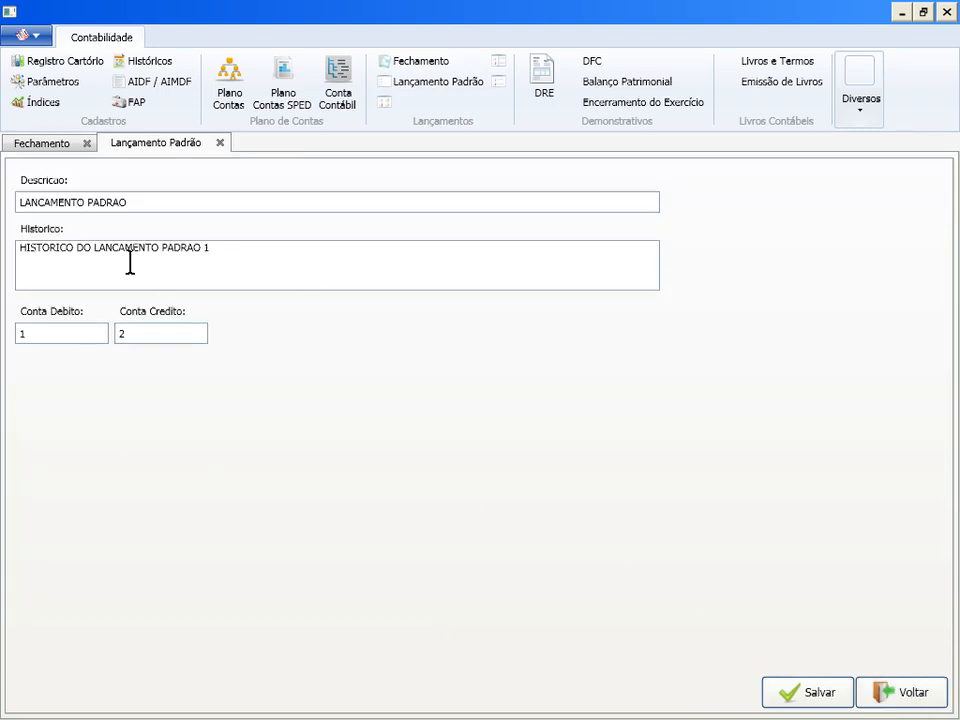
pyautogui.click(180, 339)
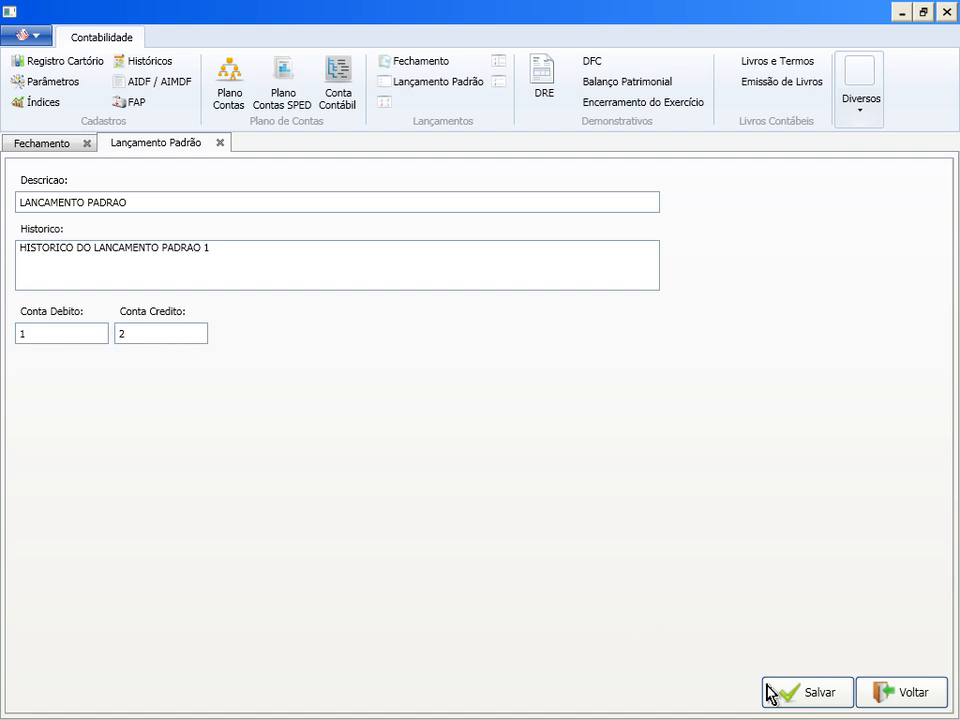
pyautogui.click(898, 700)
# Switch to DBDesigner, examine the CONTABIL_LANCAMENTO_PADRAO table's columns and comment, and return to the ERP client
pyautogui.hotkey('alt', 'Tab')
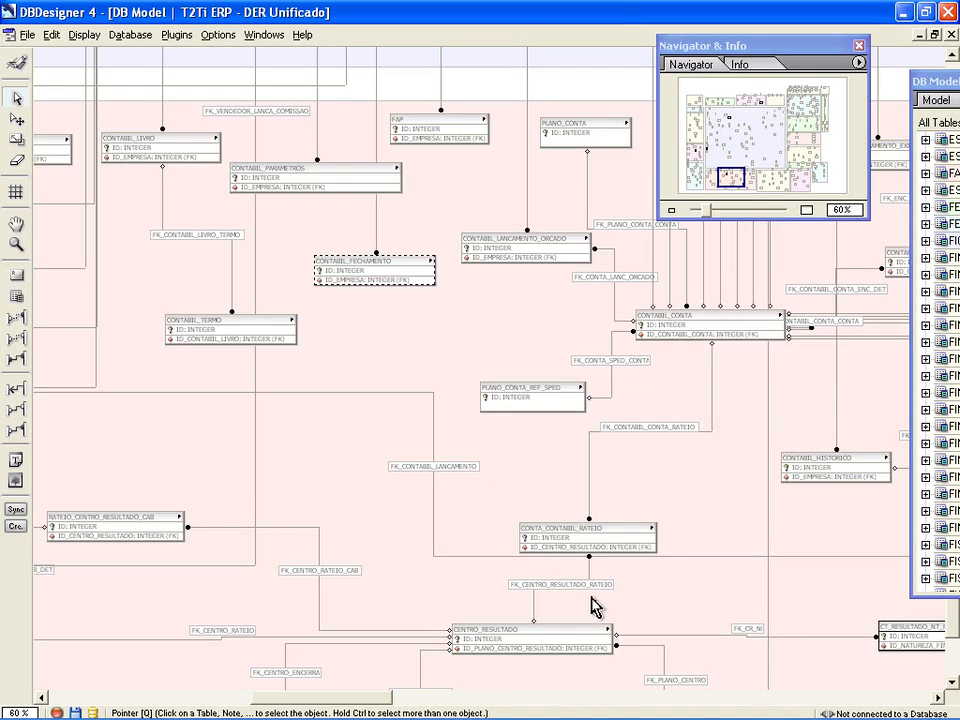
pyautogui.moveTo(315, 697); pyautogui.dragTo(398, 706)
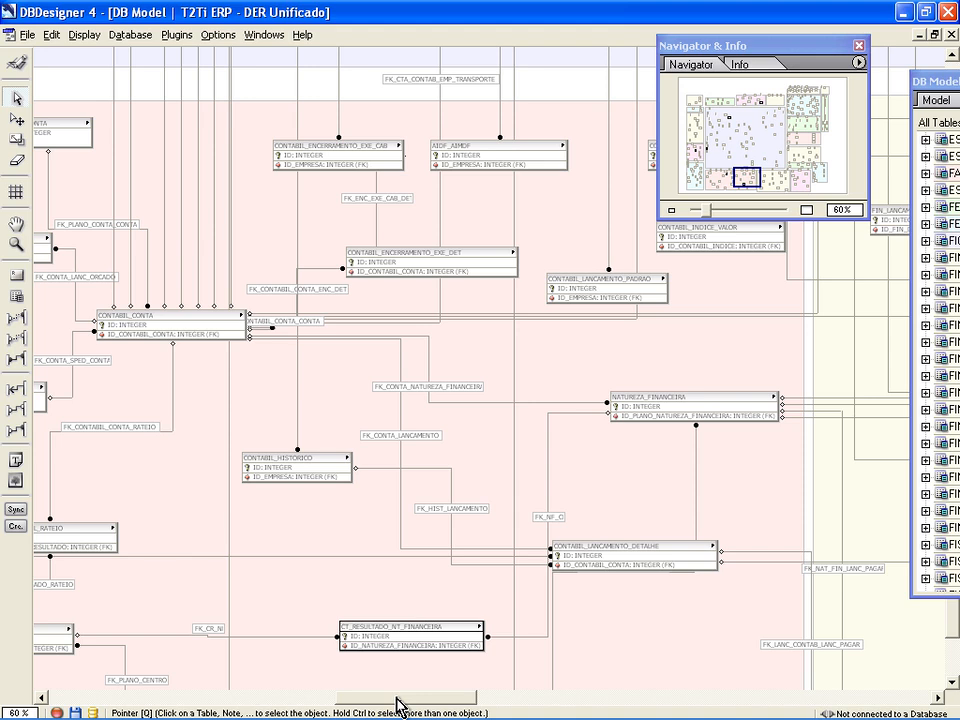
pyautogui.doubleClick(612, 297)
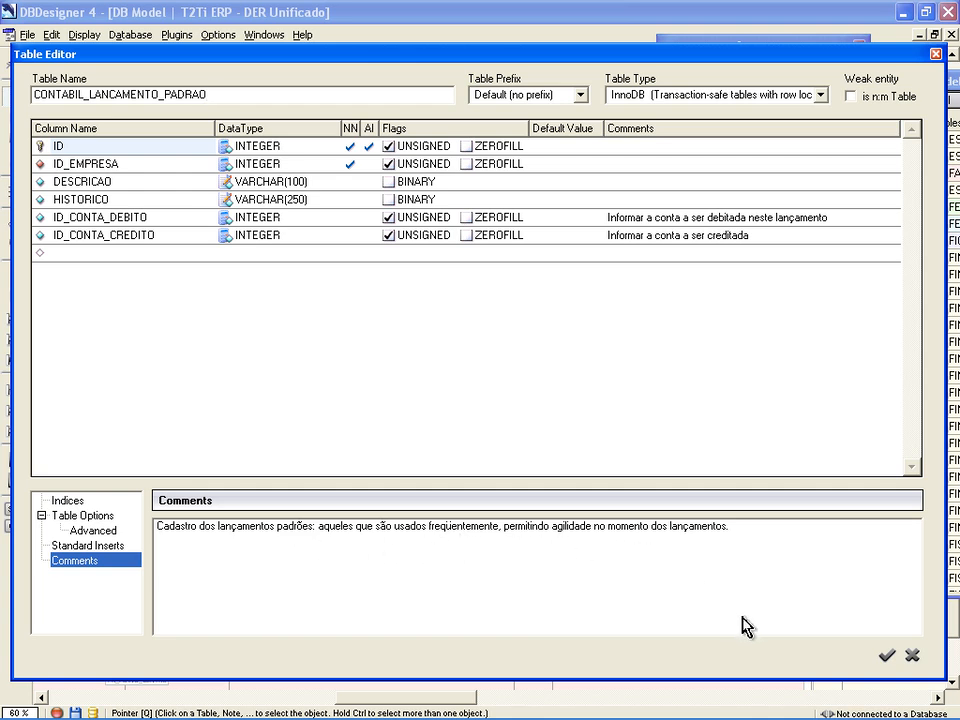
pyautogui.click(911, 656)
pyautogui.hotkey('alt', 'Tab')
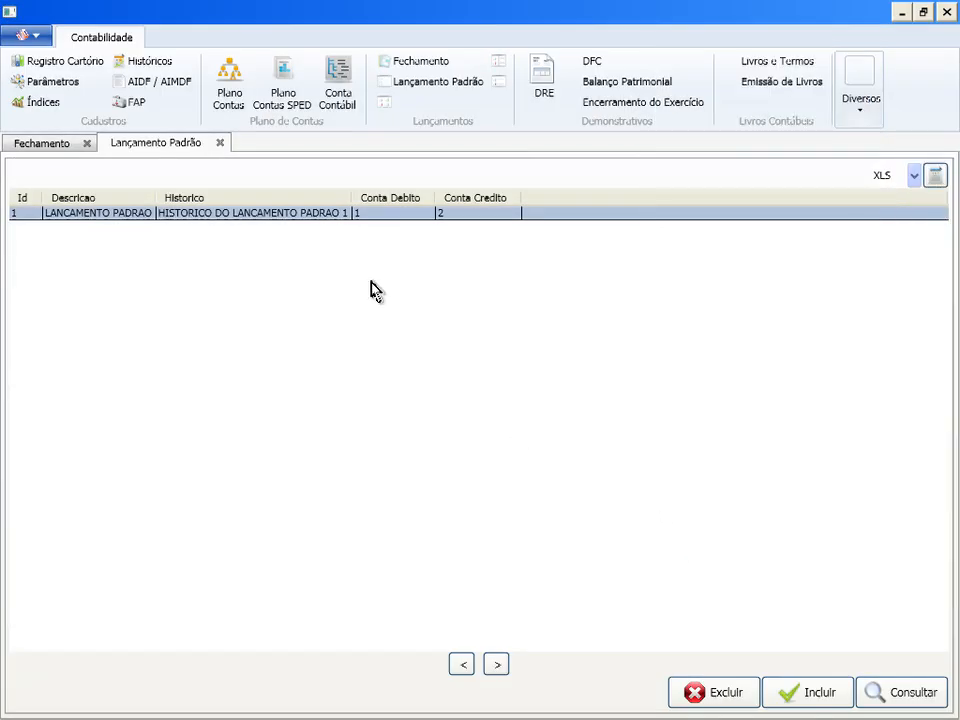
# Consult LOTE 01 in Lançamento Lote and review its Liberado and Programado options, keeping Sim and Não
pyautogui.click(385, 103)
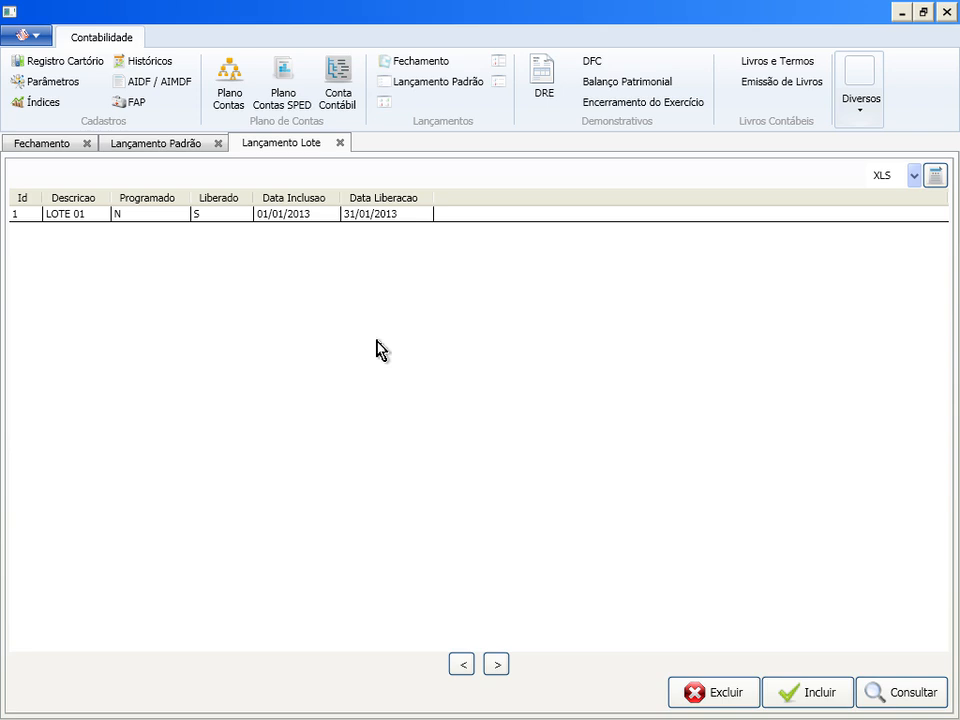
pyautogui.click(105, 214)
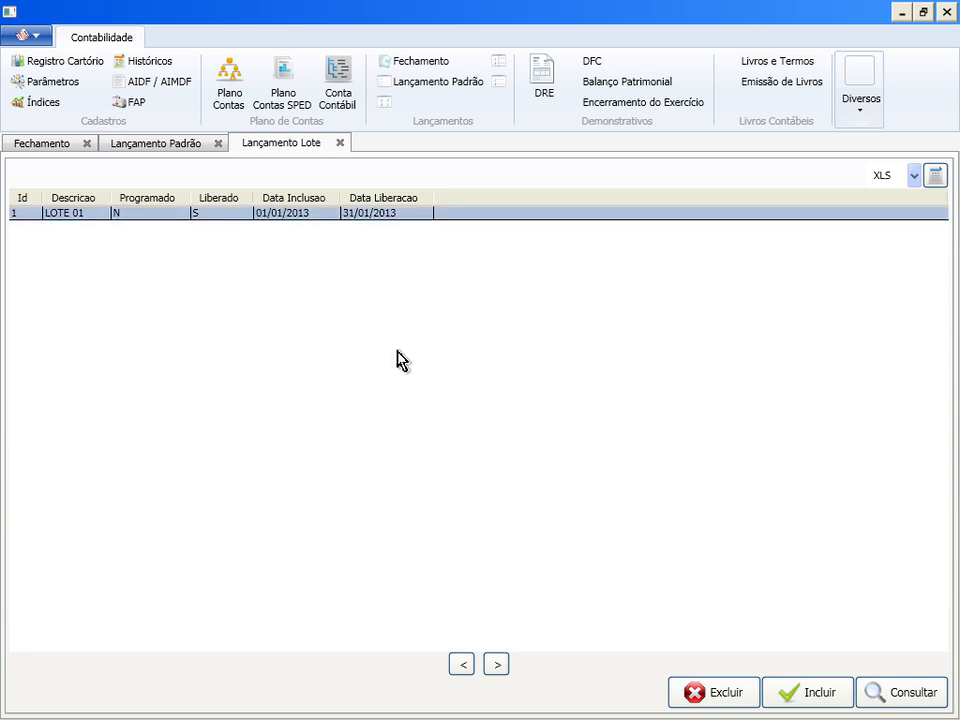
pyautogui.click(870, 692)
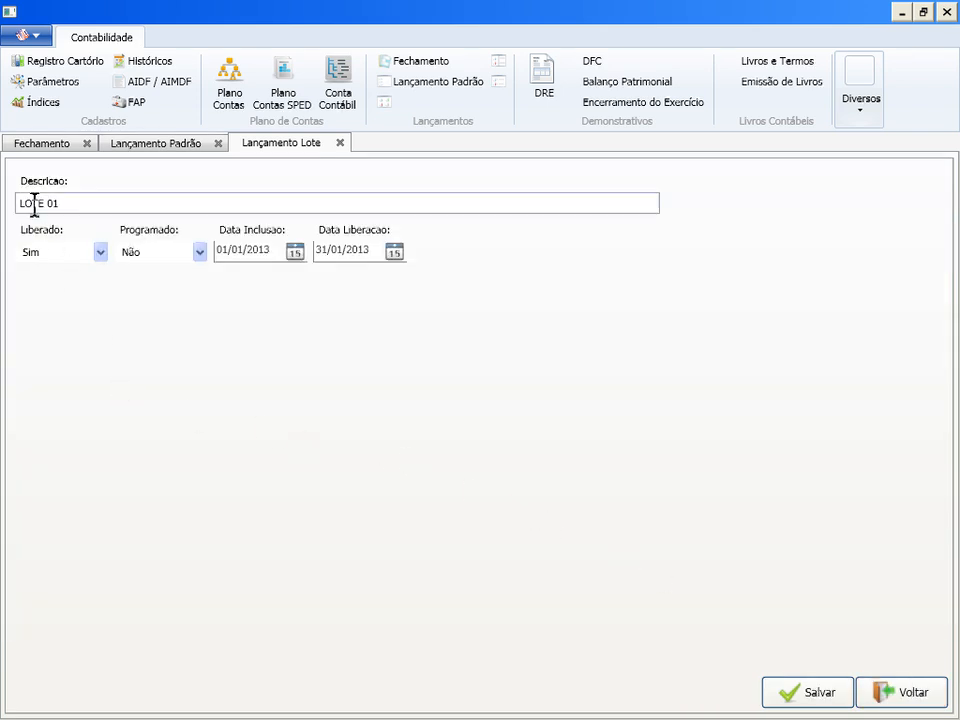
pyautogui.click(102, 254)
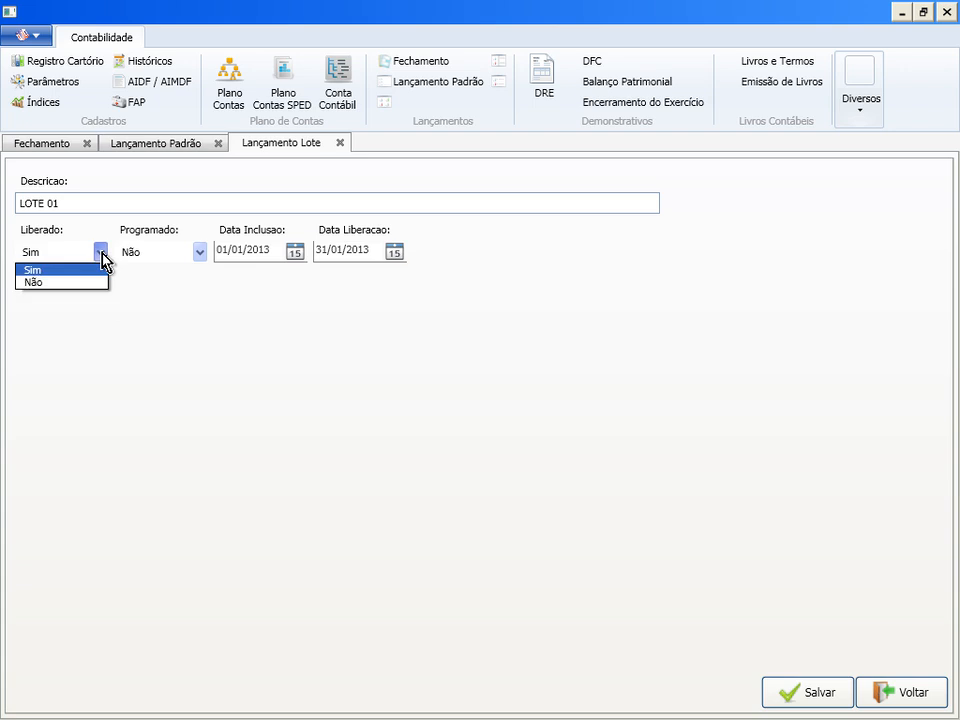
pyautogui.click(104, 258)
pyautogui.click(200, 254)
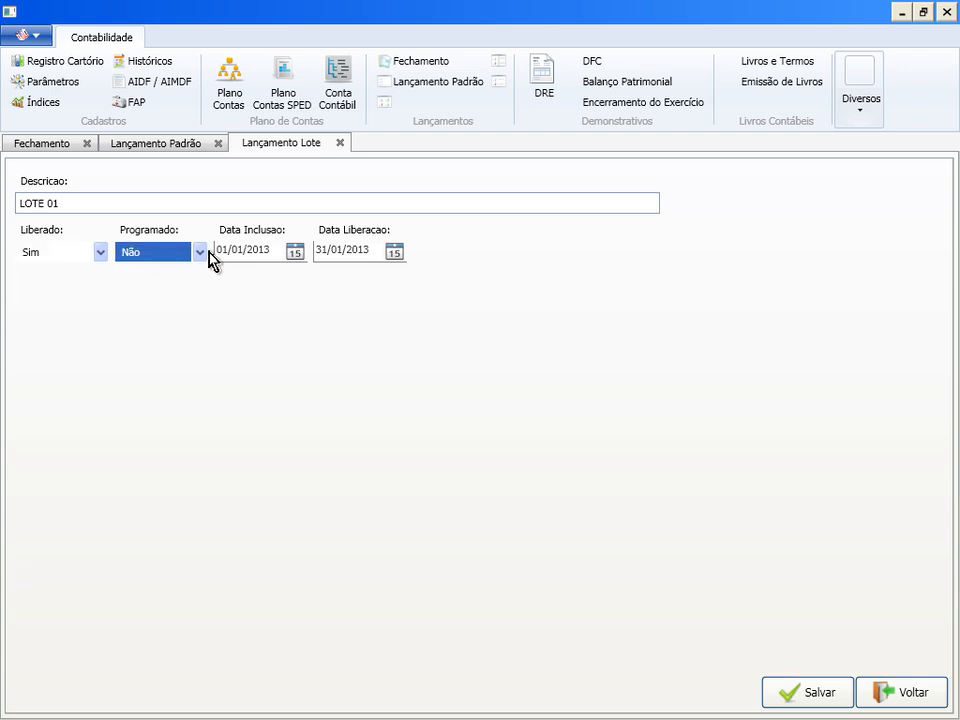
pyautogui.click(199, 258)
pyautogui.click(880, 690)
# Switch to DBDesigner, examine the CONTABIL_LOTE table's columns and comment, and return to the ERP client
pyautogui.hotkey('alt', 'Tab')
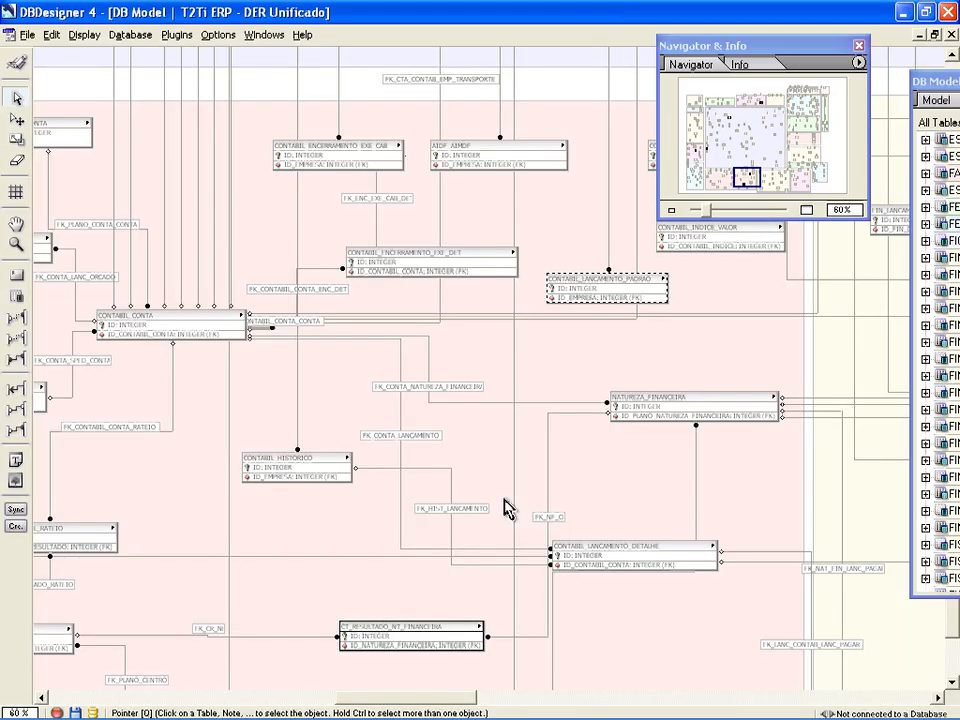
pyautogui.moveTo(440, 698); pyautogui.dragTo(288, 705)
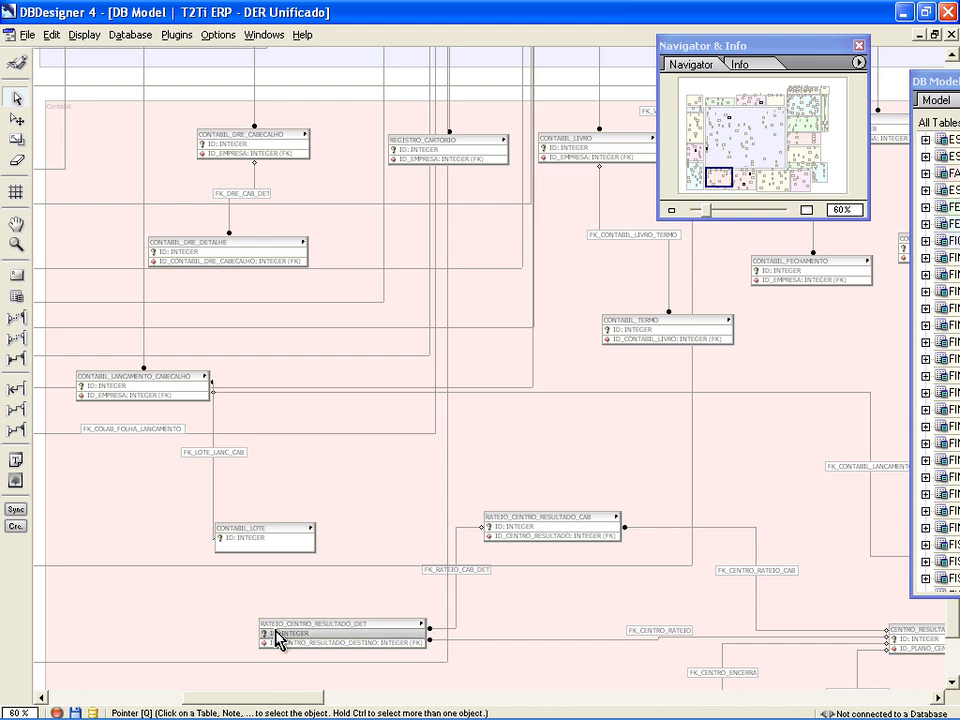
pyautogui.click(236, 548)
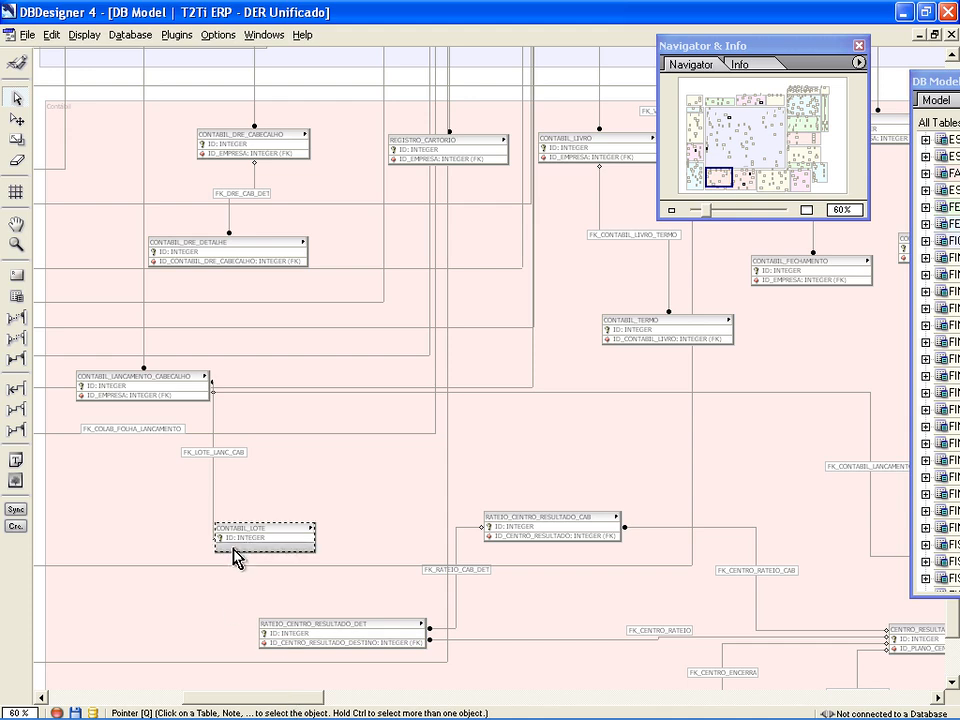
pyautogui.doubleClick(236, 555)
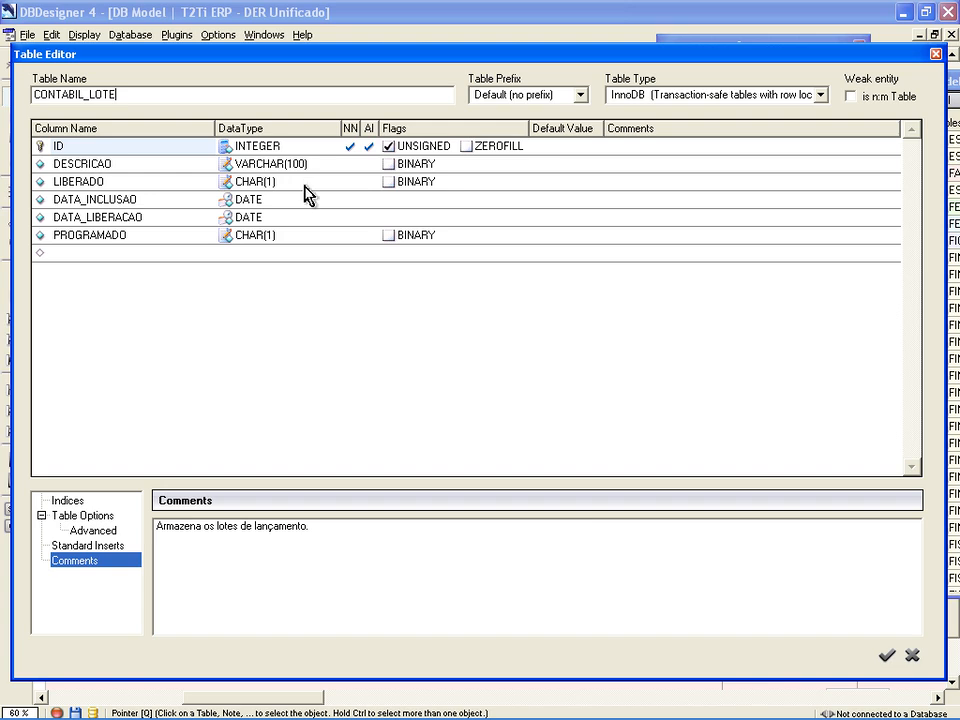
pyautogui.click(912, 657)
pyautogui.hotkey('alt', 'Tab')
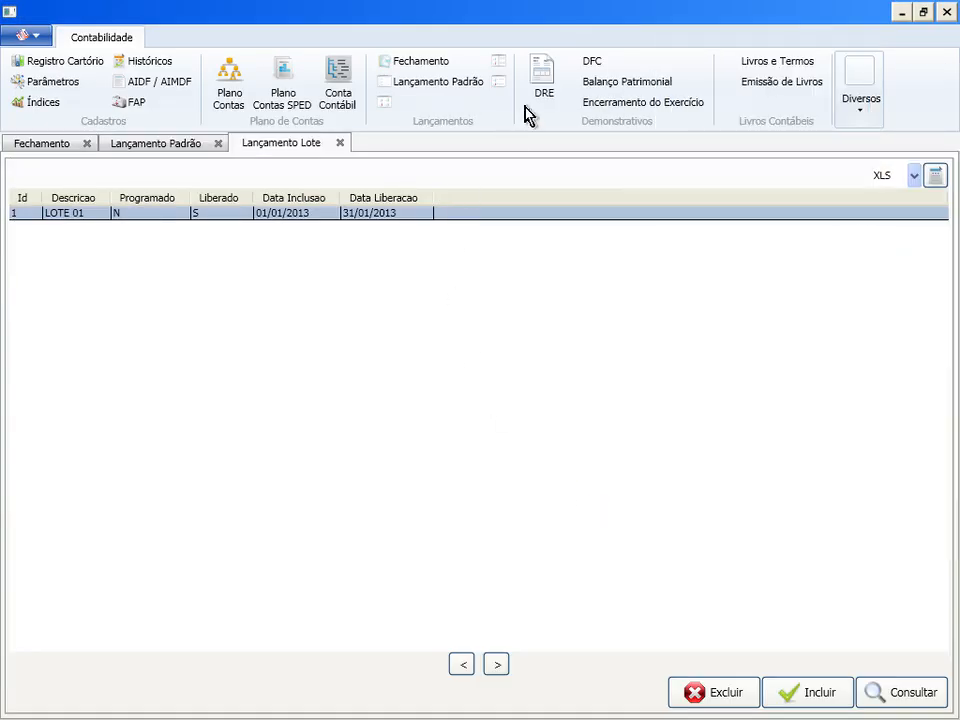
# Display the Lançamento Orçado records and consult the ATIVO account's 2013 monthly budget, returning to the list without saving
pyautogui.click(506, 65)
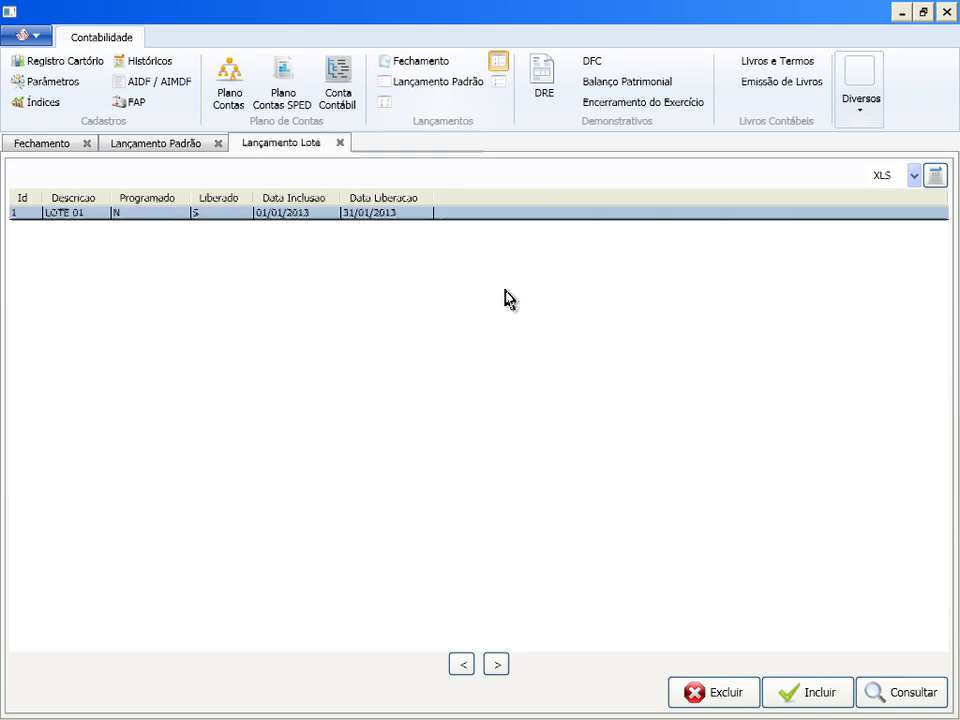
pyautogui.click(322, 215)
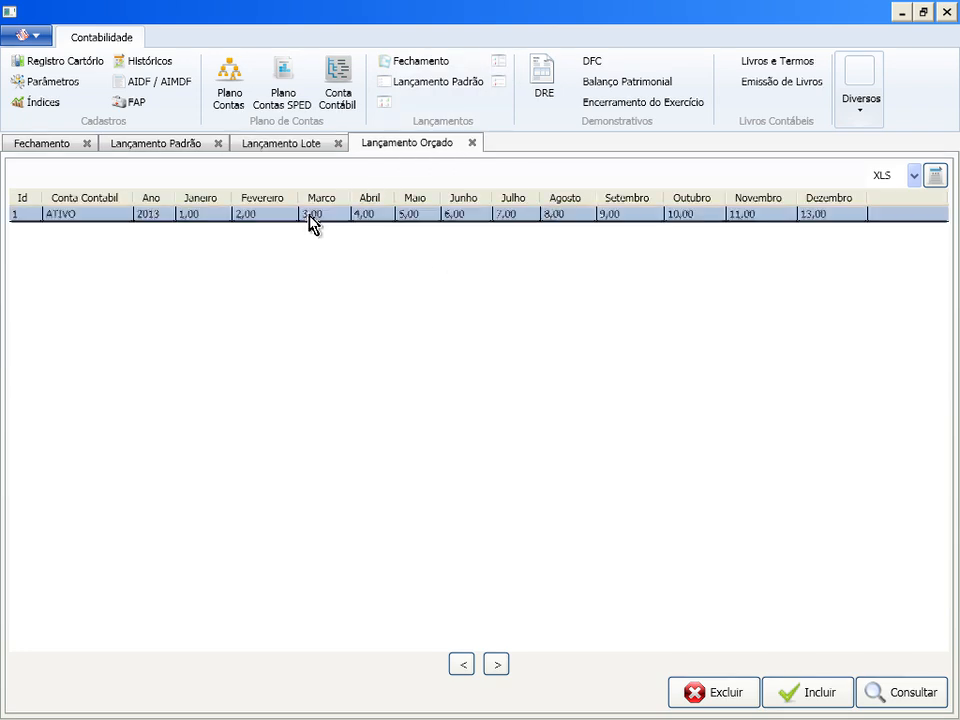
pyautogui.click(895, 703)
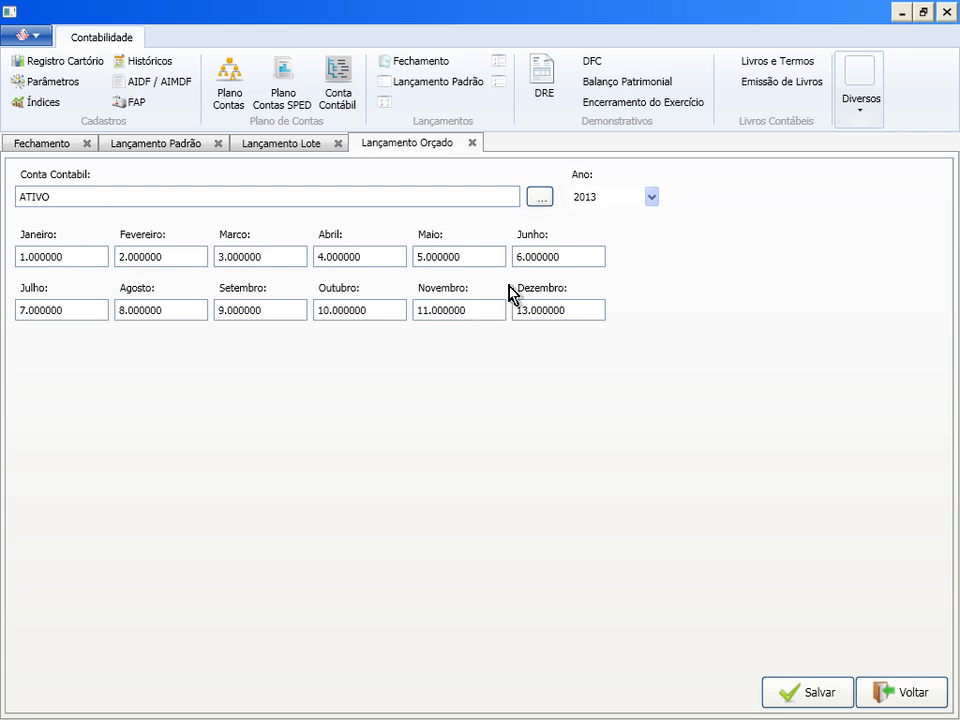
pyautogui.click(897, 704)
# Consult the first Lançamento Contábil entry, dated 01/01/2013, and review its Tipo options while keeping Um Débito para Um Crédito
pyautogui.click(499, 82)
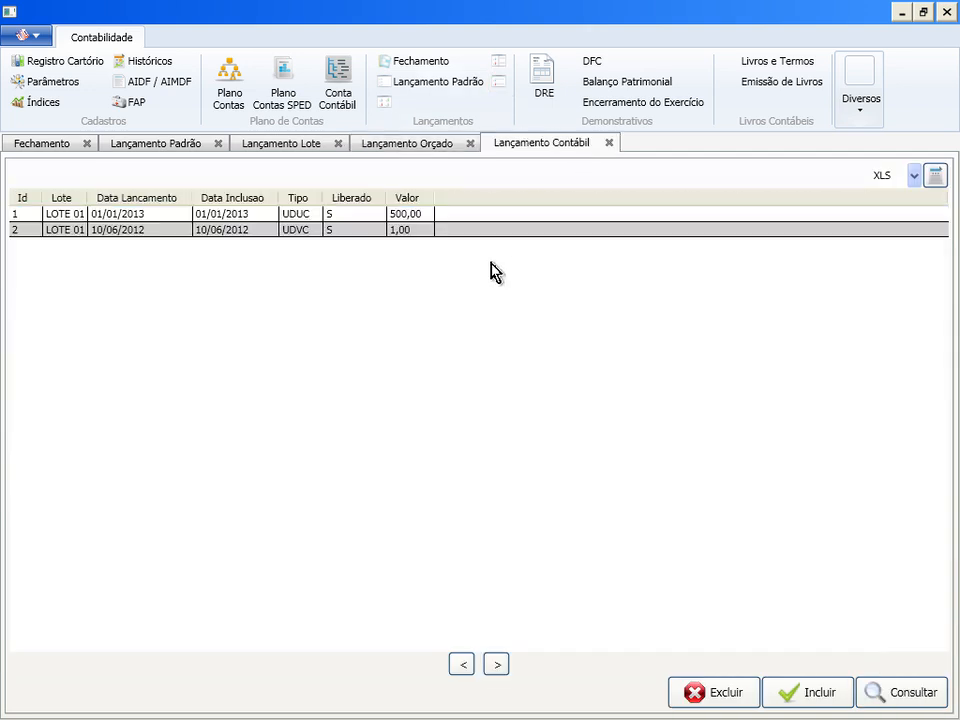
pyautogui.click(245, 214)
pyautogui.click(880, 680)
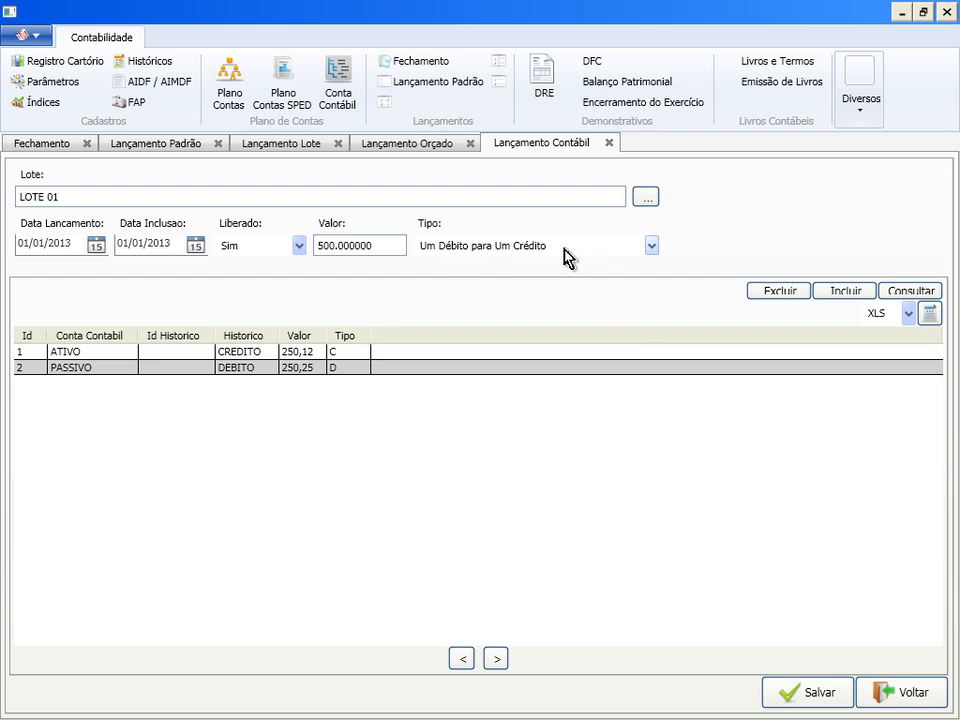
pyautogui.click(651, 245)
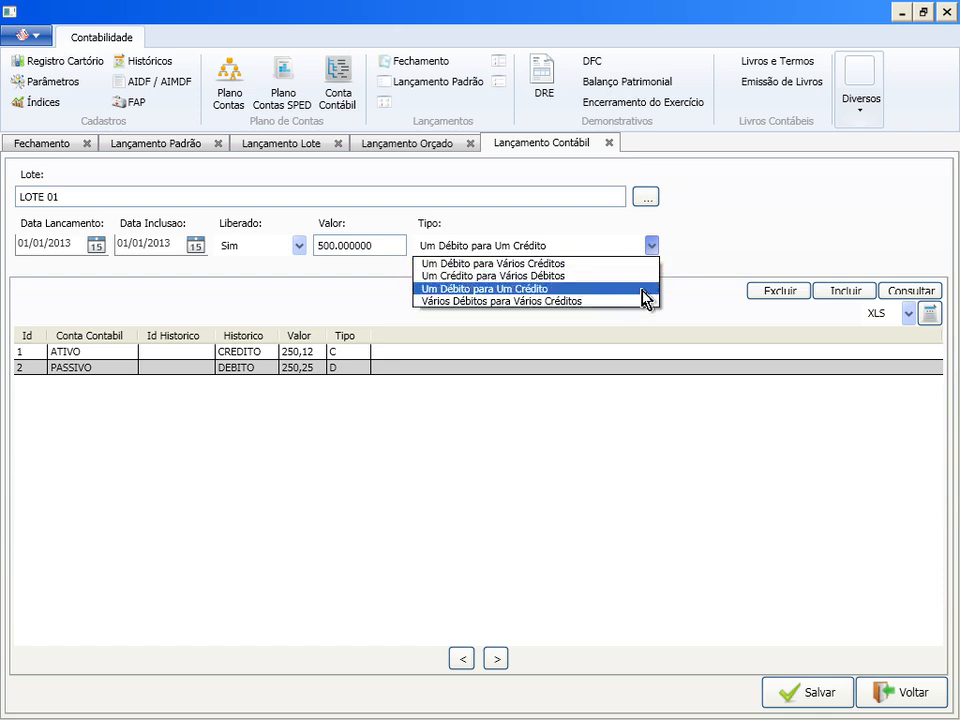
pyautogui.click(720, 236)
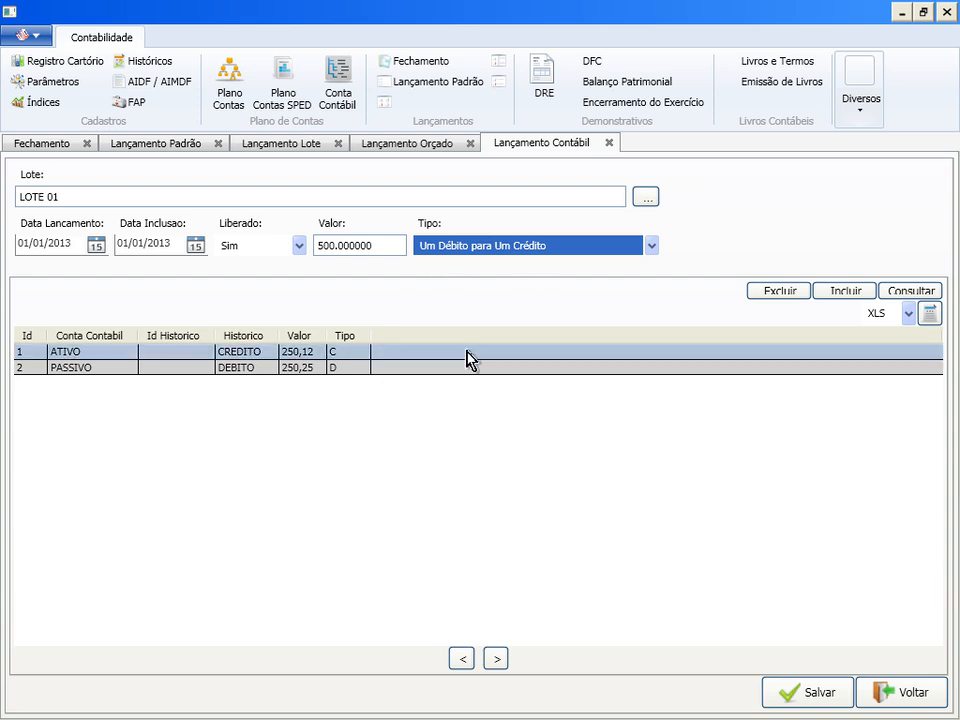
# Select the entry's PASSIVO detail line, set Tipo to Um Débito para Vários Créditos, and return to the list
pyautogui.click(226, 366)
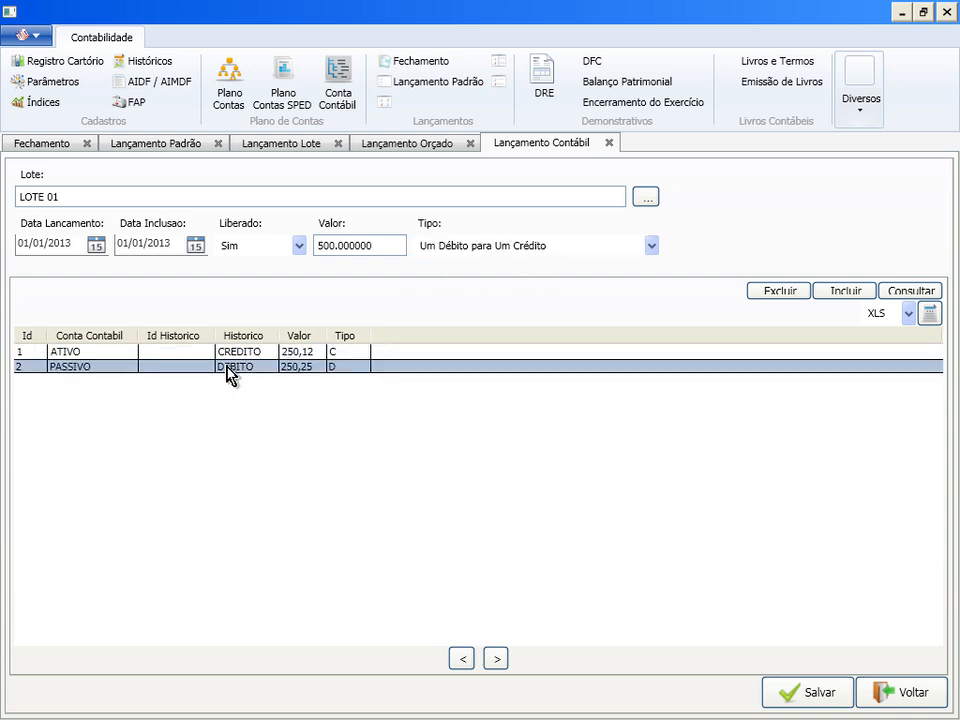
pyautogui.click(463, 248)
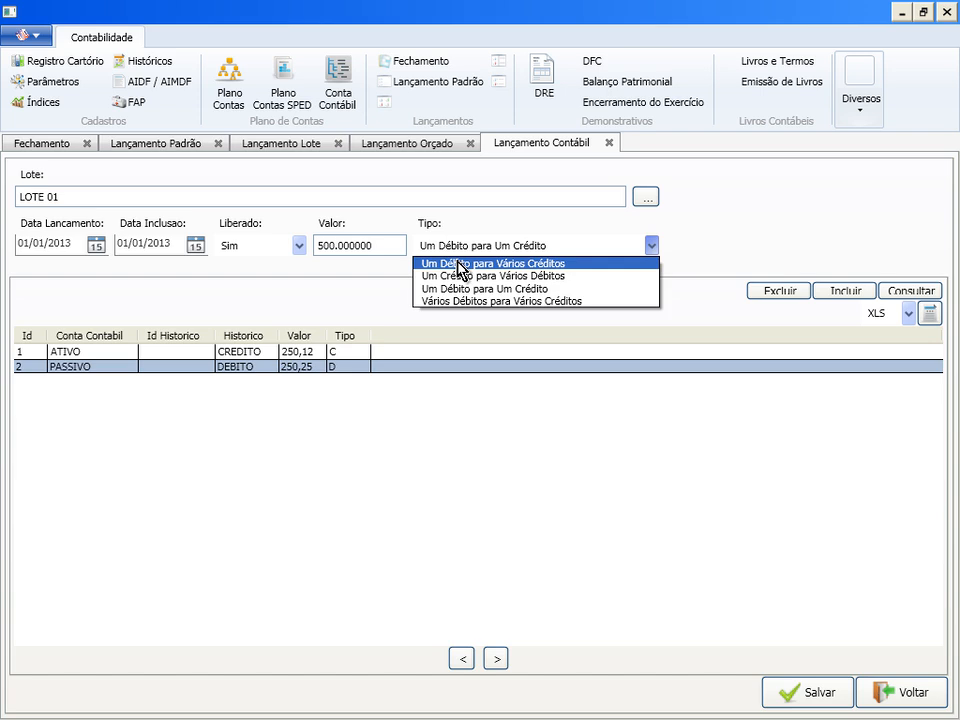
pyautogui.click(459, 265)
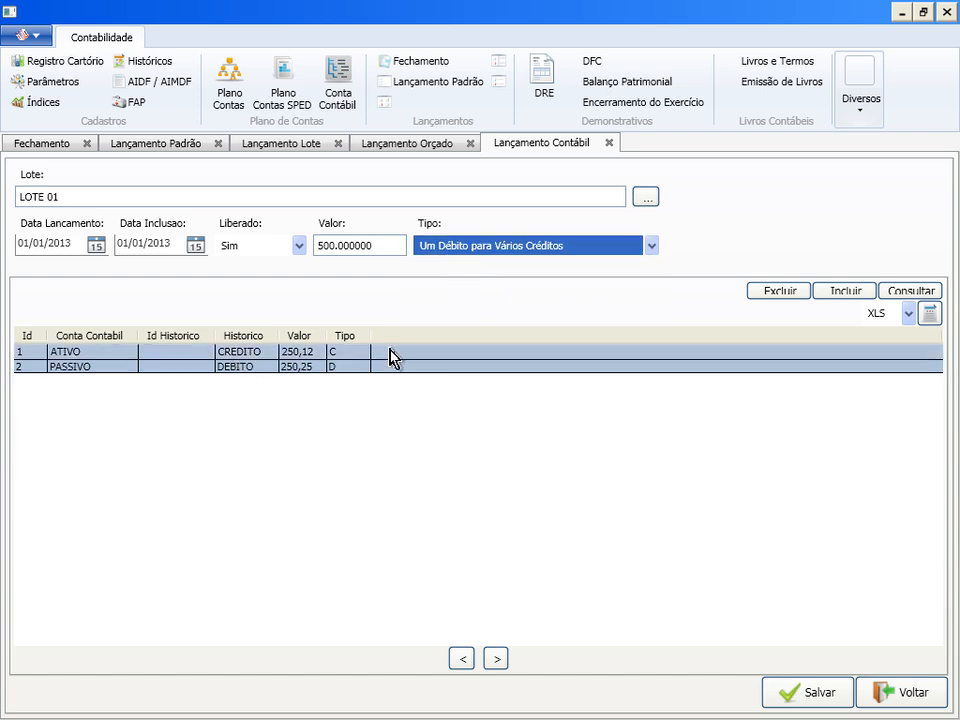
pyautogui.click(879, 692)
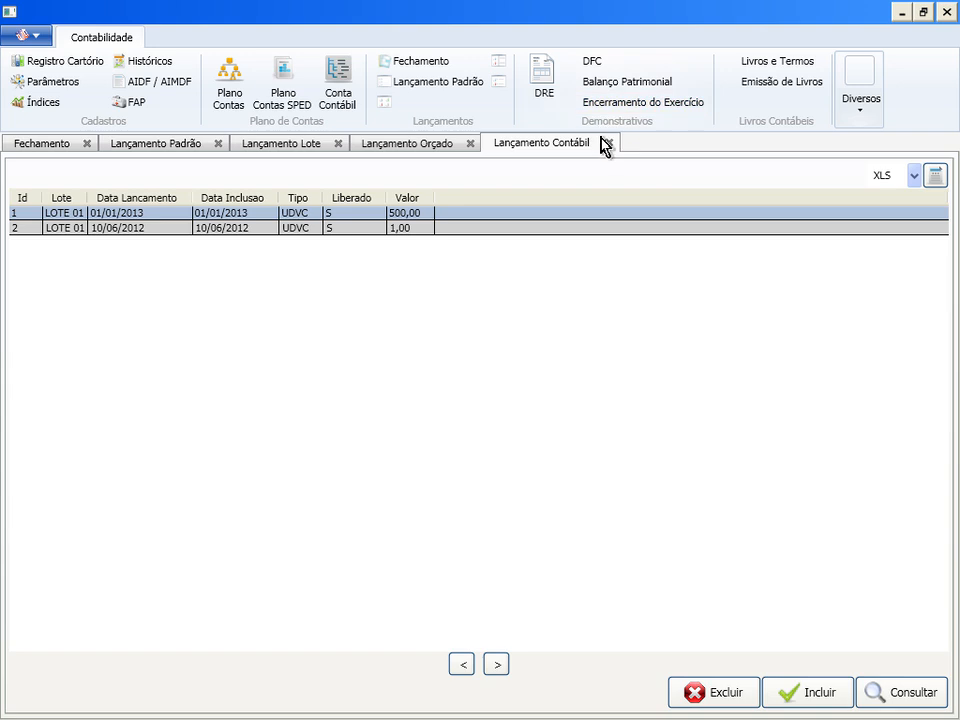
# Display the DRE records, consult the DRE record for 01/2013 with its detail lines, and return to the list without saving
pyautogui.click(550, 98)
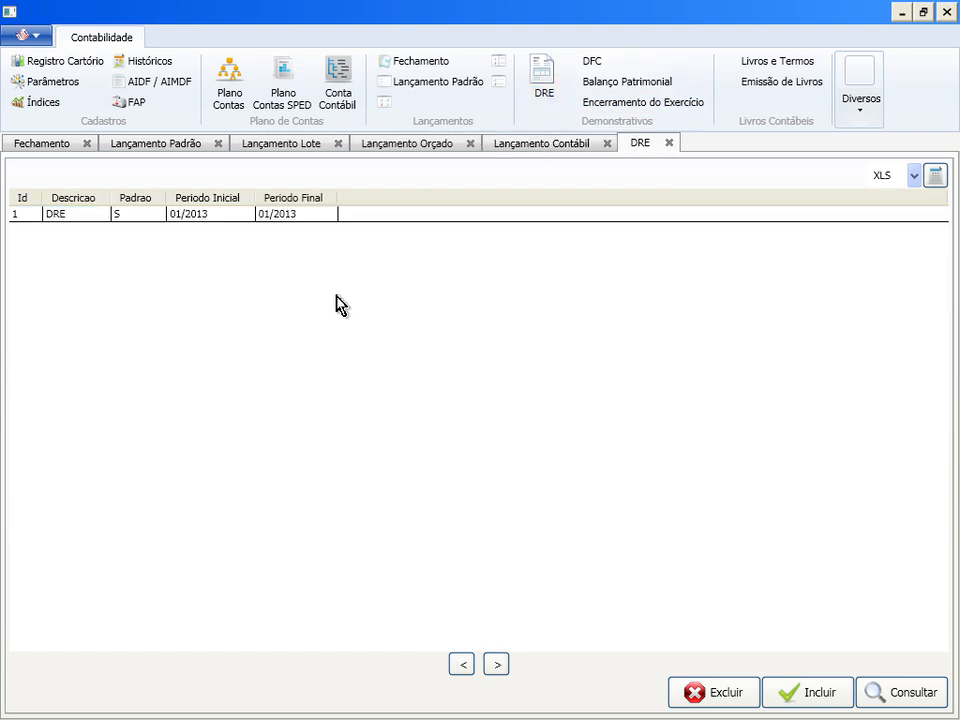
pyautogui.click(211, 218)
pyautogui.click(904, 694)
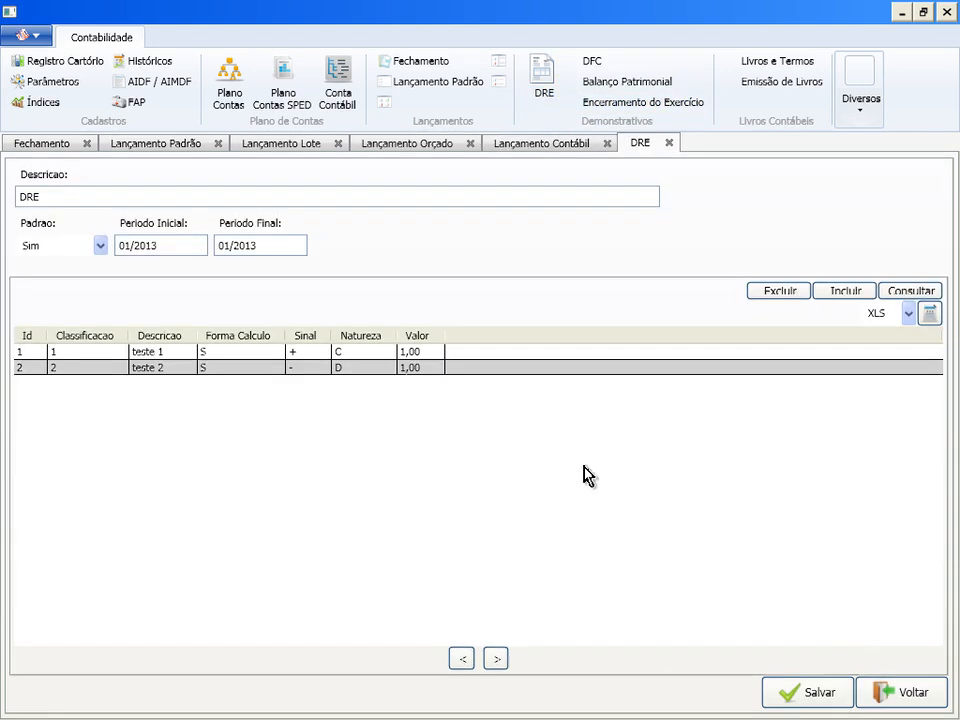
pyautogui.click(916, 692)
# View the DFC and Balanço Patrimonial generation dialogs, leaving each without generating a report
pyautogui.click(594, 64)
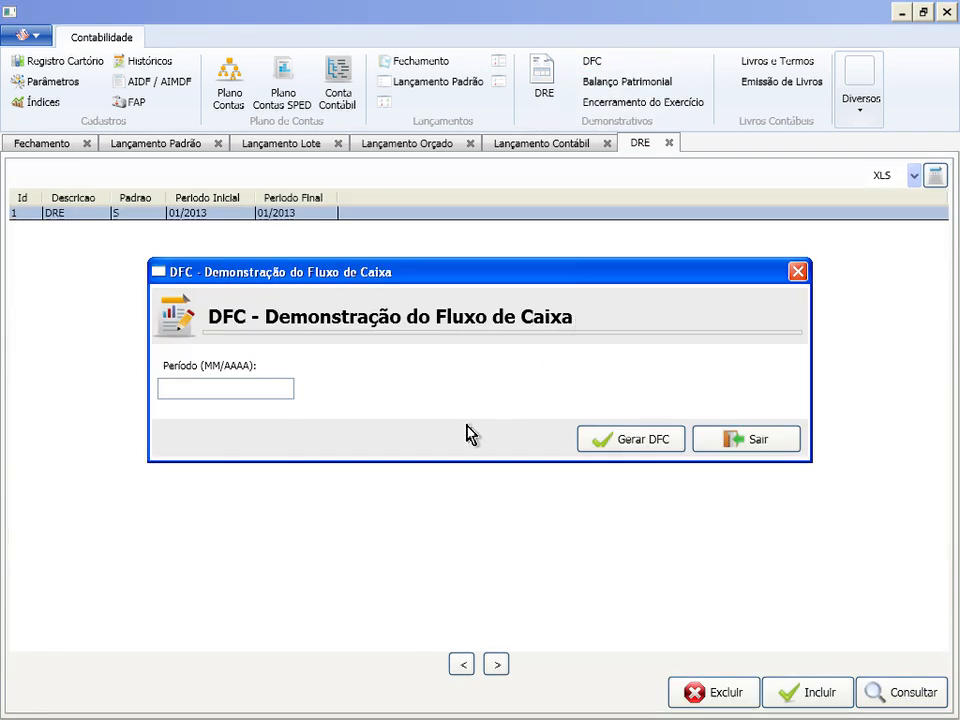
pyautogui.click(735, 439)
pyautogui.click(625, 82)
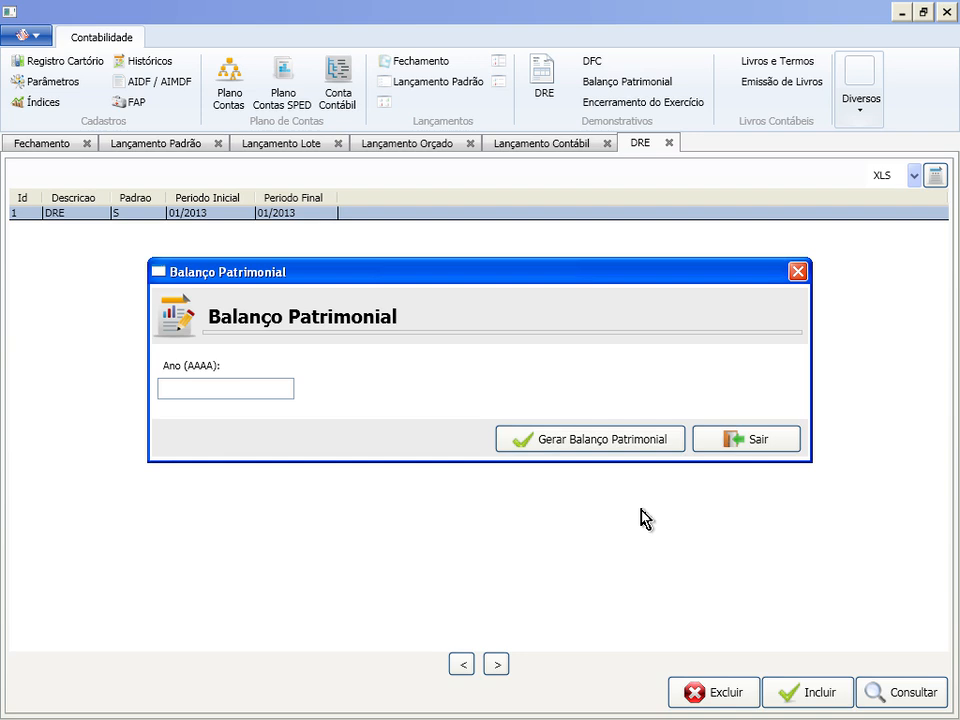
pyautogui.click(760, 440)
# Consult the encerramento do ano 2013 record in Encerramento do Exercício and return to the list without saving
pyautogui.click(632, 102)
pyautogui.click(393, 214)
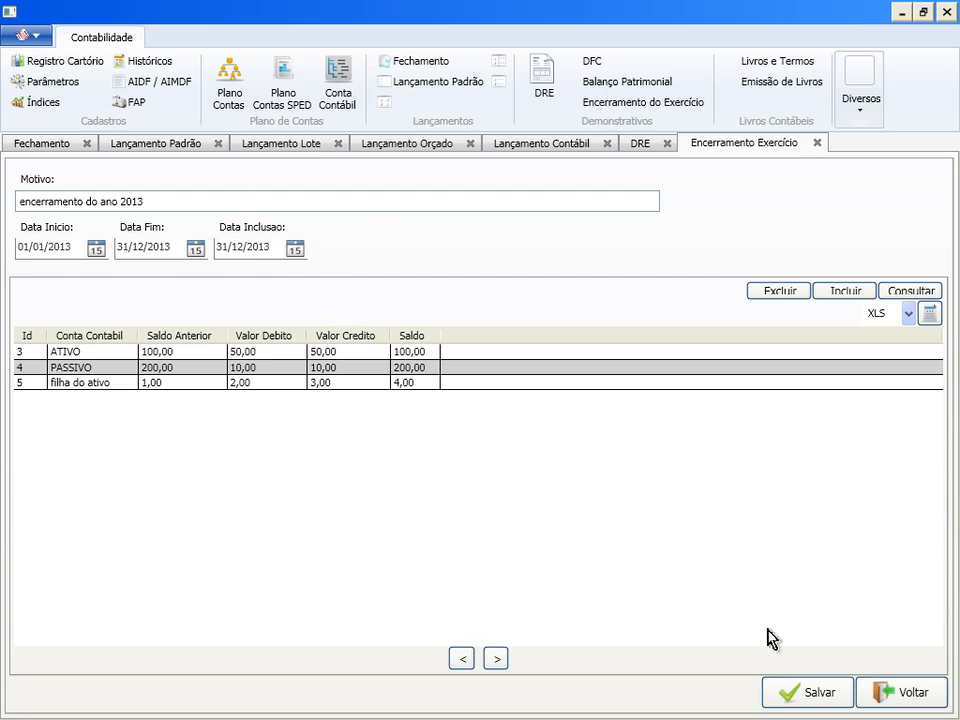
pyautogui.click(907, 700)
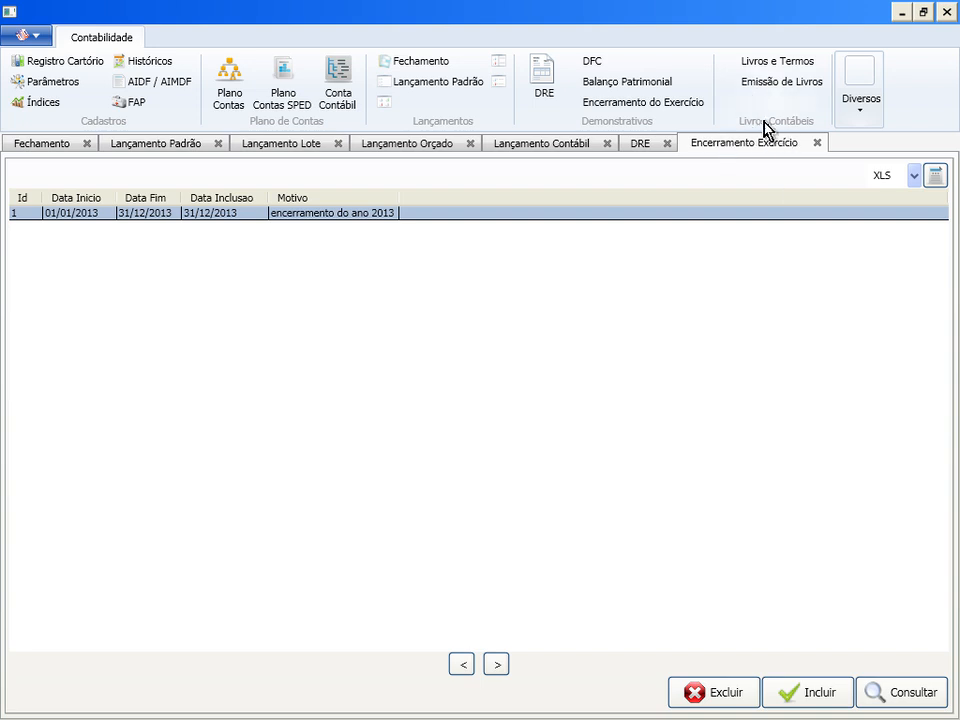
# Display the Livros e Termos records and consult livro contabil with its terms, returning to the list without saving
pyautogui.click(762, 66)
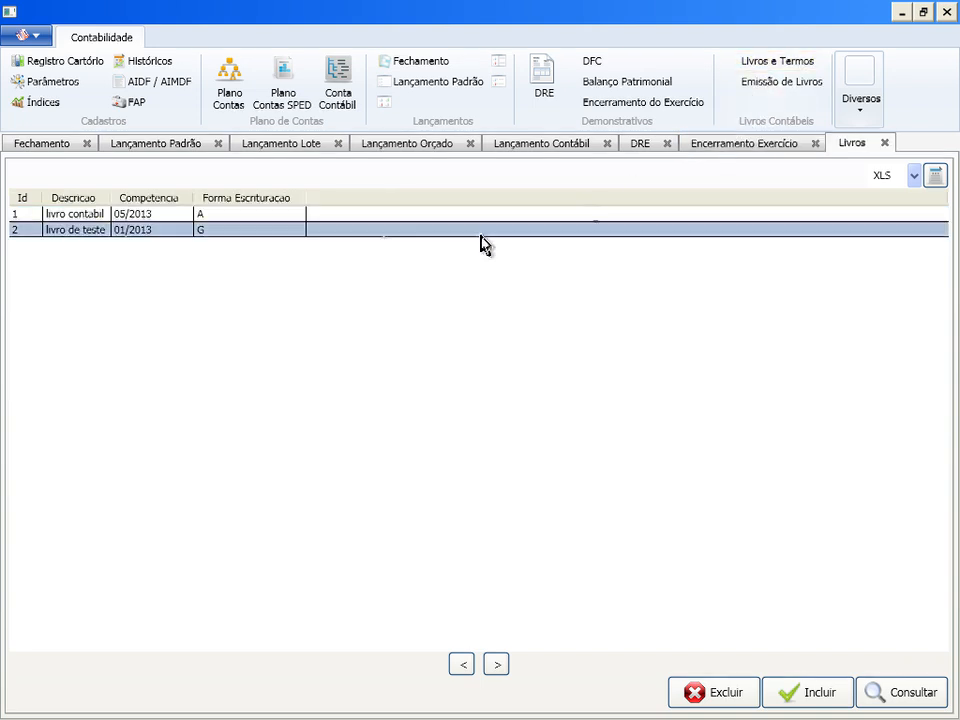
pyautogui.click(135, 215)
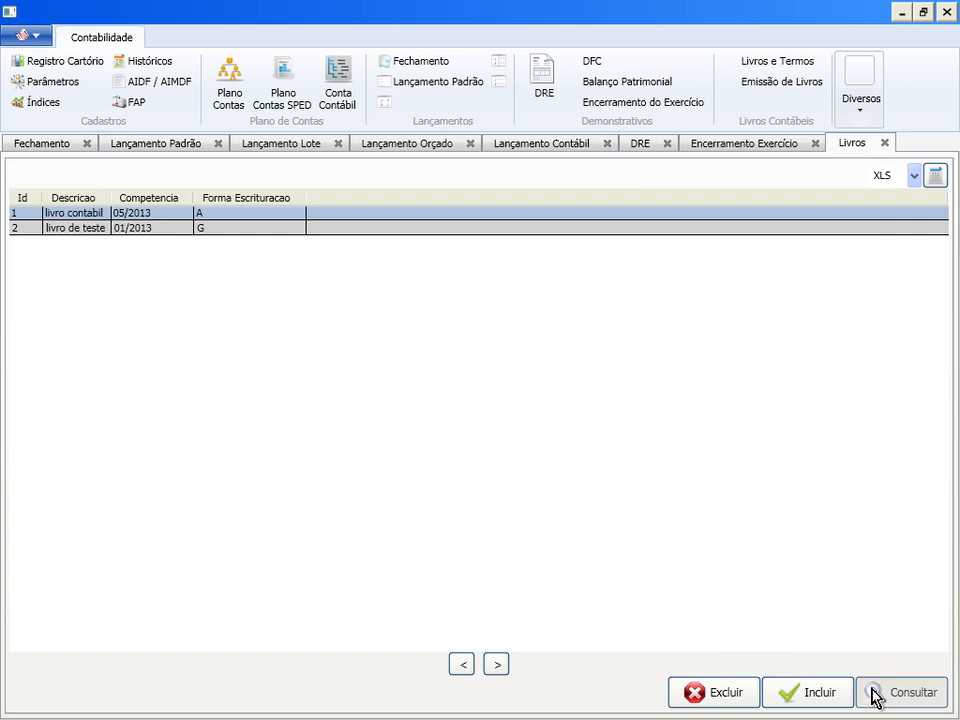
pyautogui.click(869, 692)
pyautogui.click(115, 201)
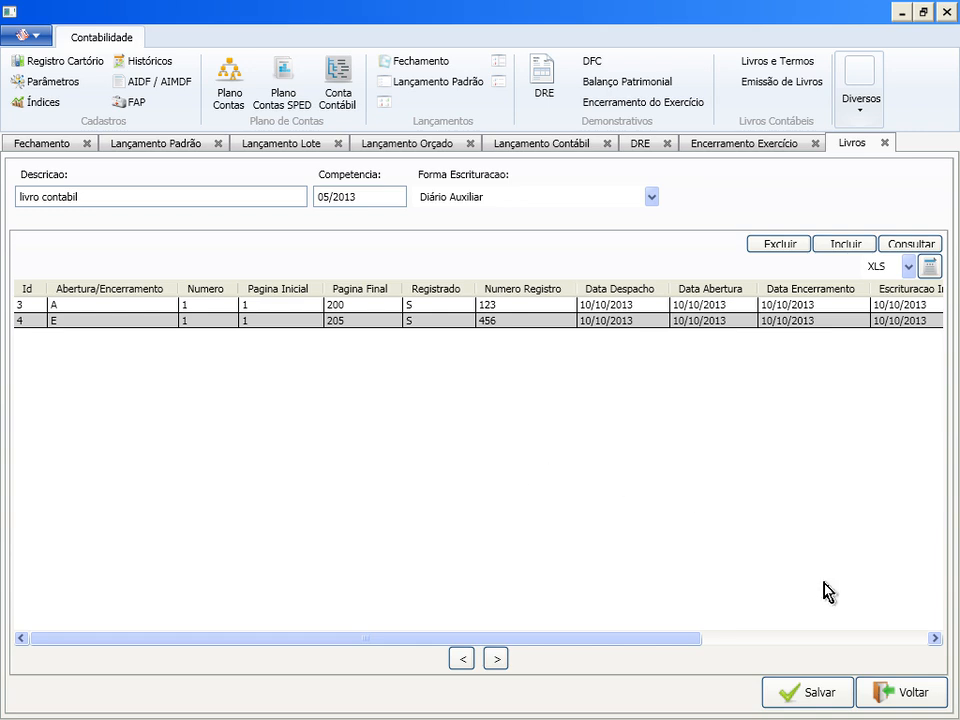
pyautogui.click(910, 692)
# Open Emissão de Livros and try issuing the Diário, Balancete and Razão books, repeating Diário and dismissing each message
pyautogui.click(757, 88)
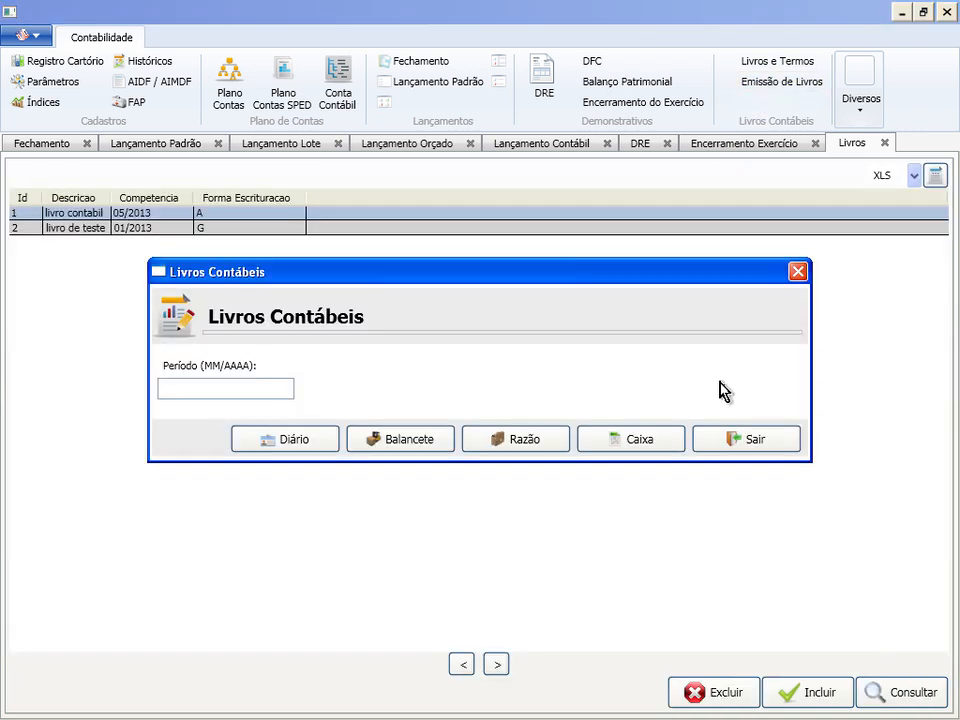
pyautogui.click(302, 445)
pyautogui.click(471, 412)
pyautogui.click(400, 443)
pyautogui.click(470, 413)
pyautogui.click(482, 440)
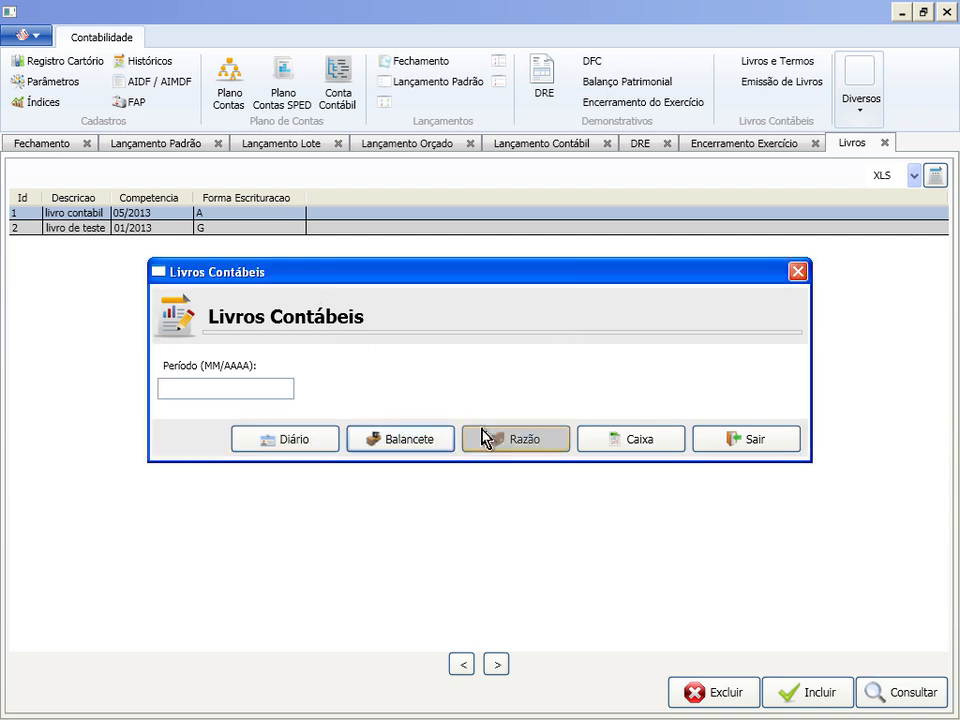
pyautogui.click(466, 416)
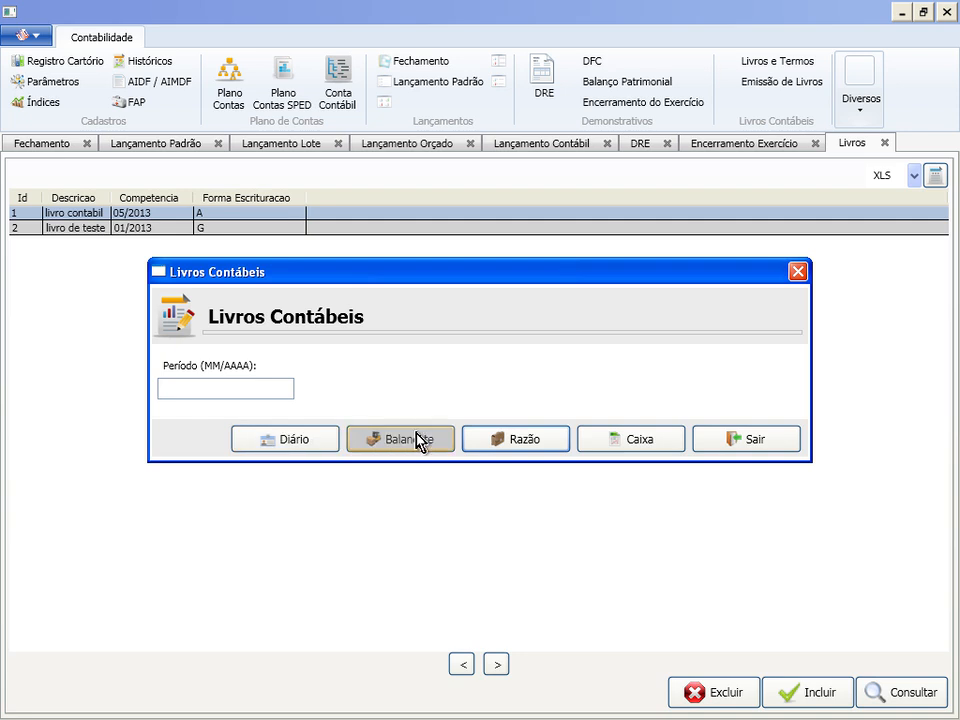
pyautogui.click(299, 443)
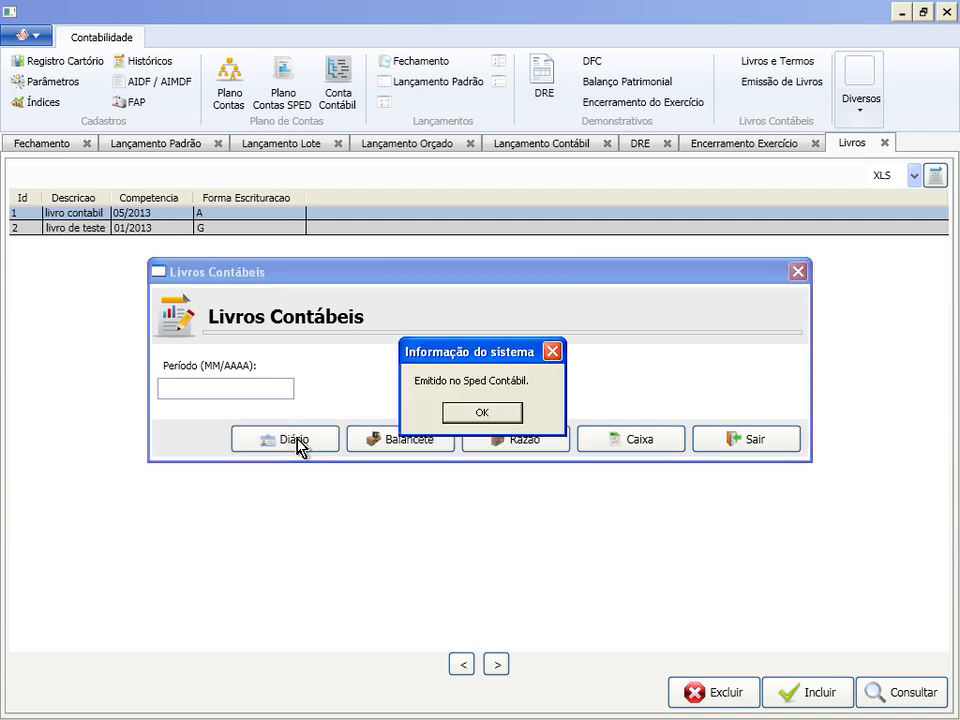
pyautogui.click(468, 416)
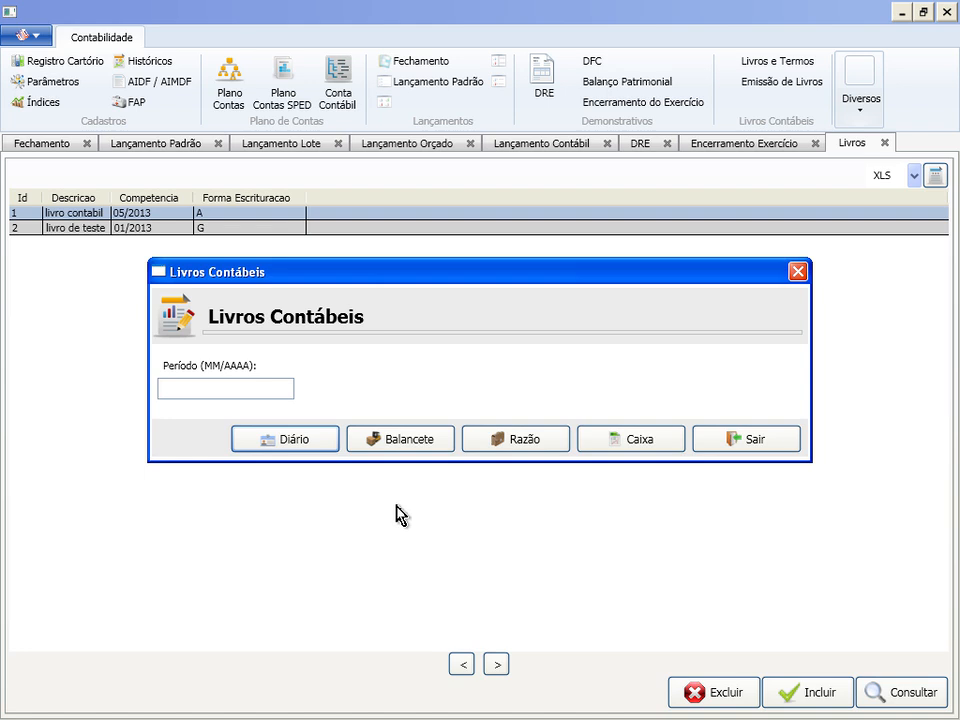
# Request the Diário, Balancete and Razão books once more, dismiss their messages, and leave the Livros Contábeis dialog
pyautogui.click(278, 447)
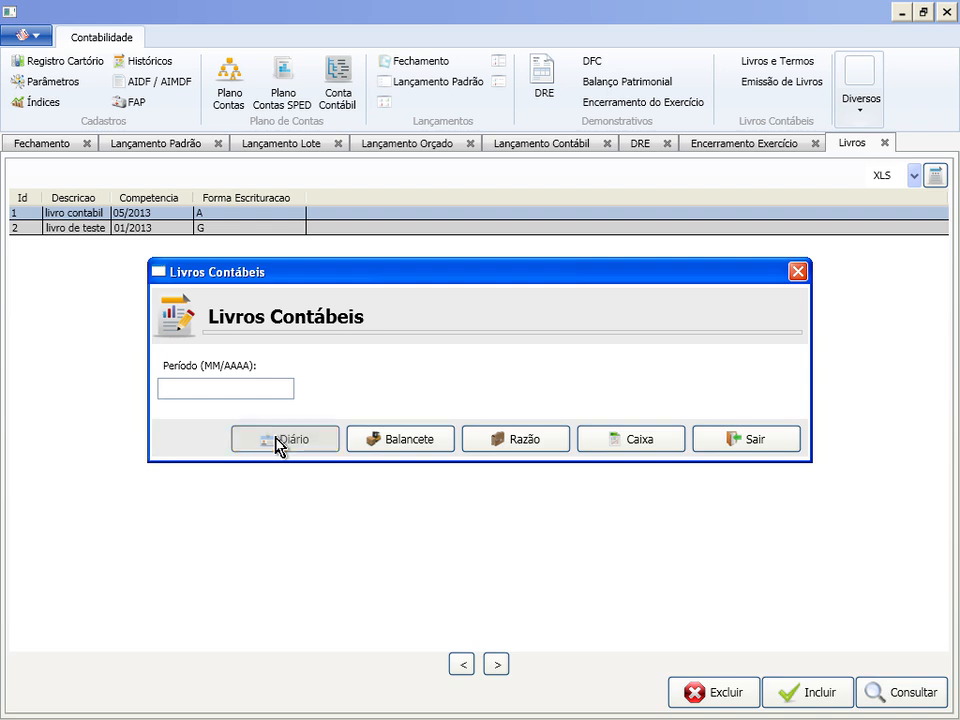
pyautogui.click(485, 412)
pyautogui.click(444, 439)
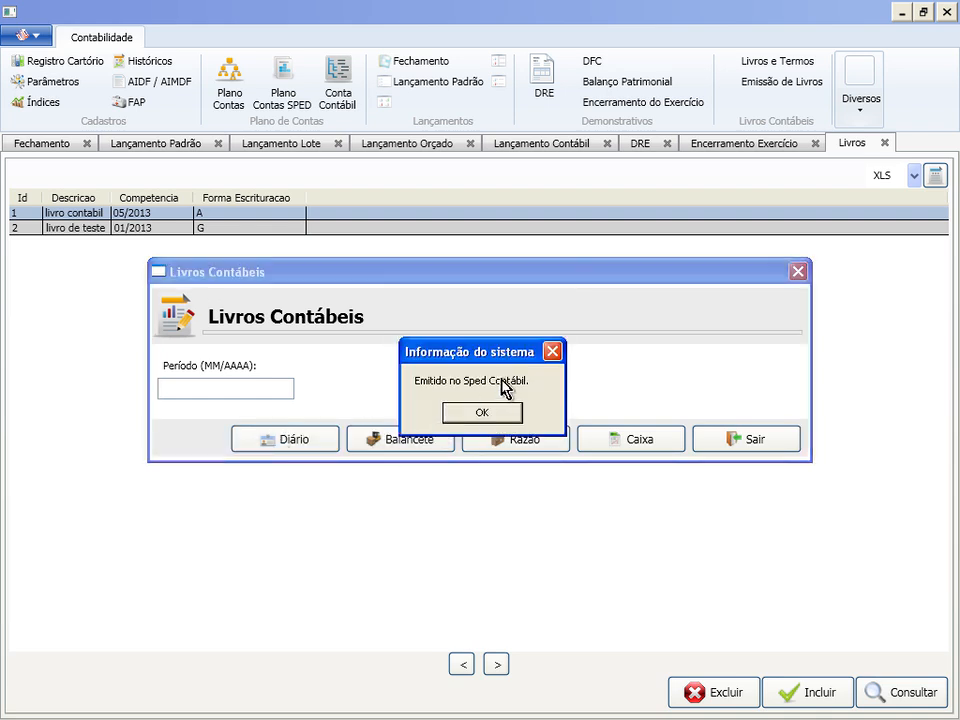
pyautogui.press('Return')
pyautogui.click(500, 438)
pyautogui.press('Return')
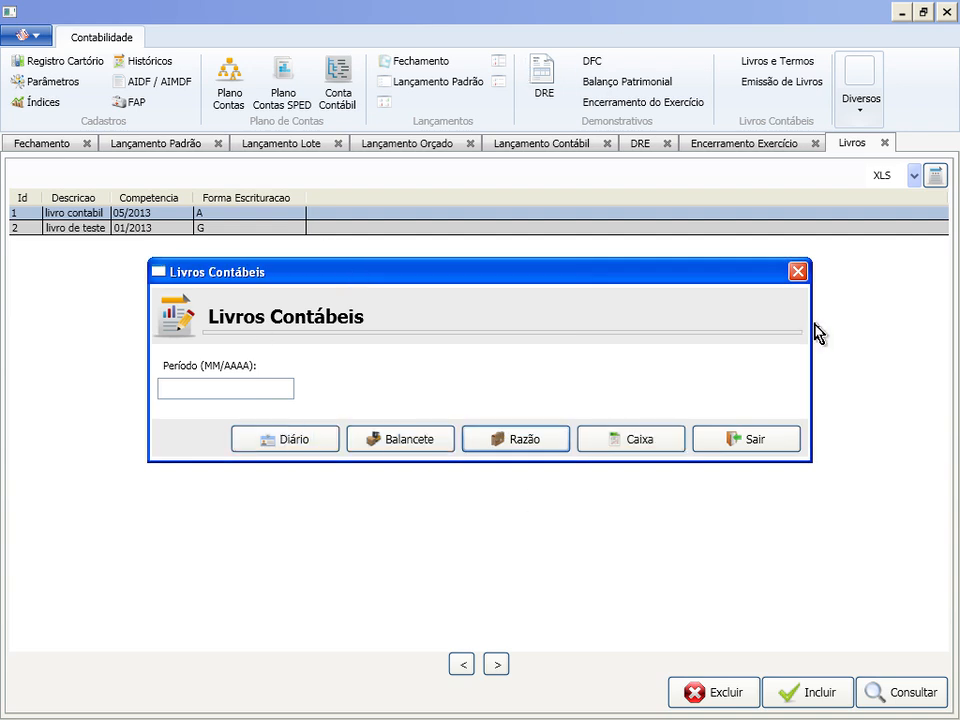
pyautogui.click(796, 444)
# Switch to Windows Explorer and open the C:\T2Ti\Relatorios folder
pyautogui.hotkey('alt', 'Tab')
pyautogui.hotkey('alt', 'Tab')
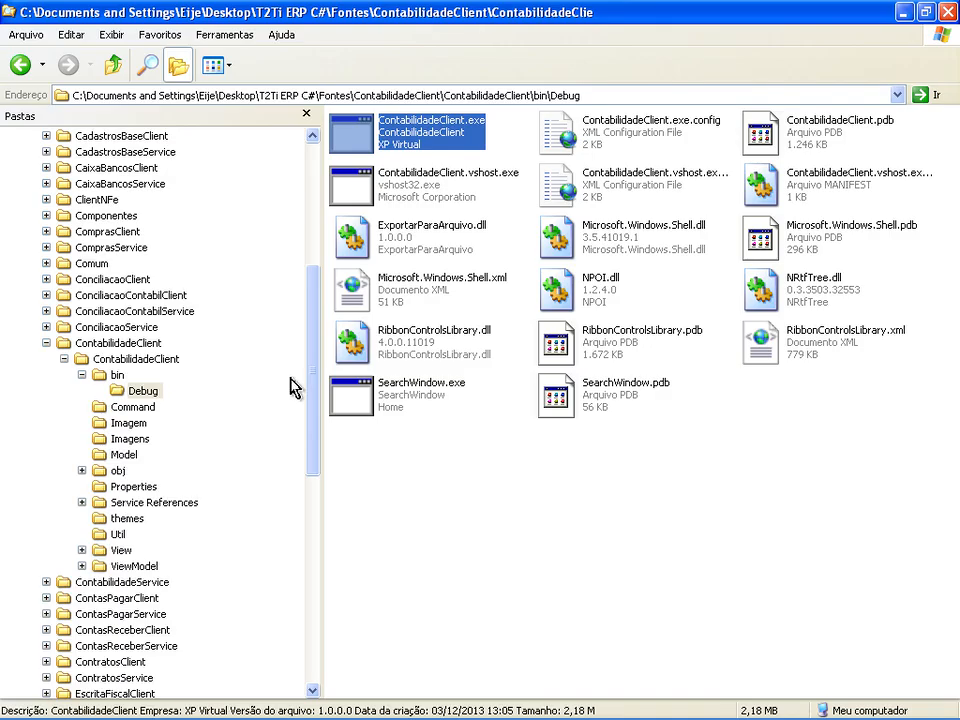
pyautogui.moveTo(311, 347); pyautogui.dragTo(318, 208)
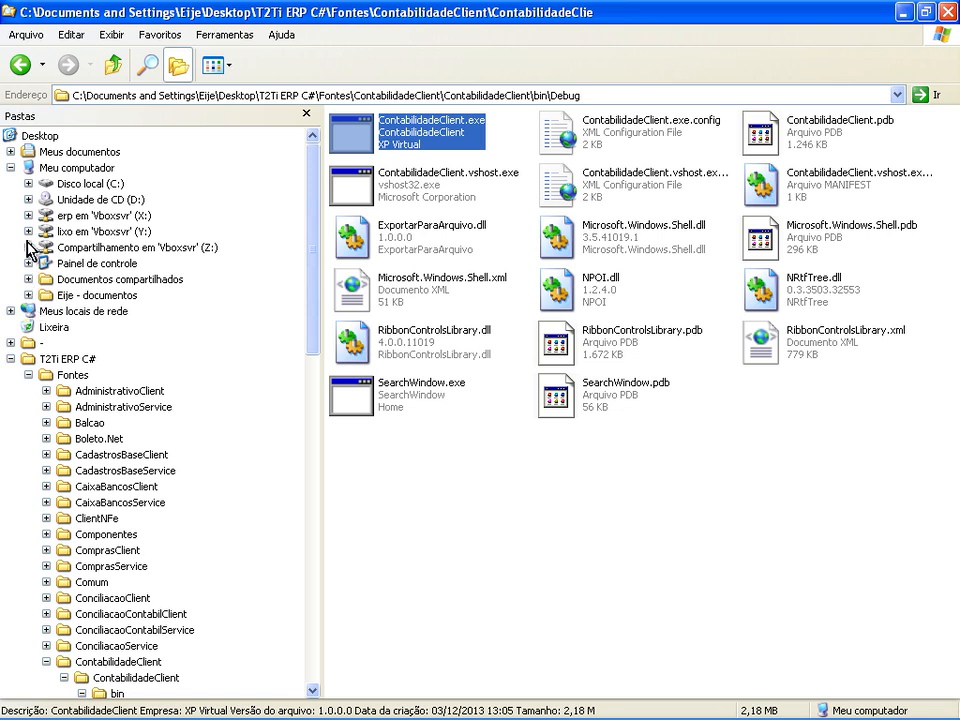
pyautogui.click(28, 184)
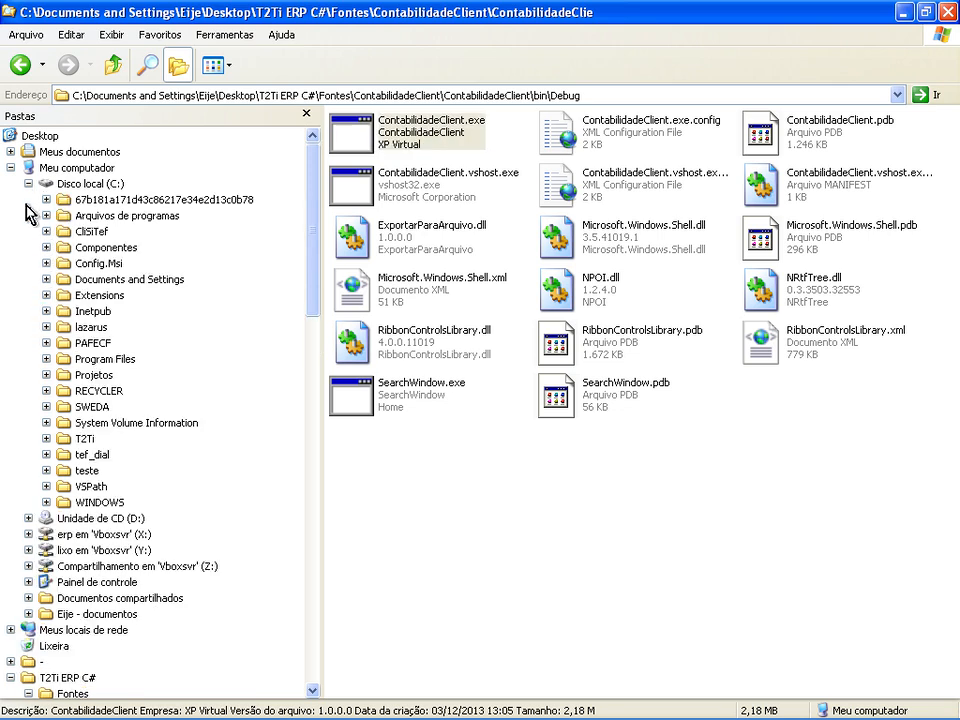
pyautogui.click(46, 439)
pyautogui.click(90, 500)
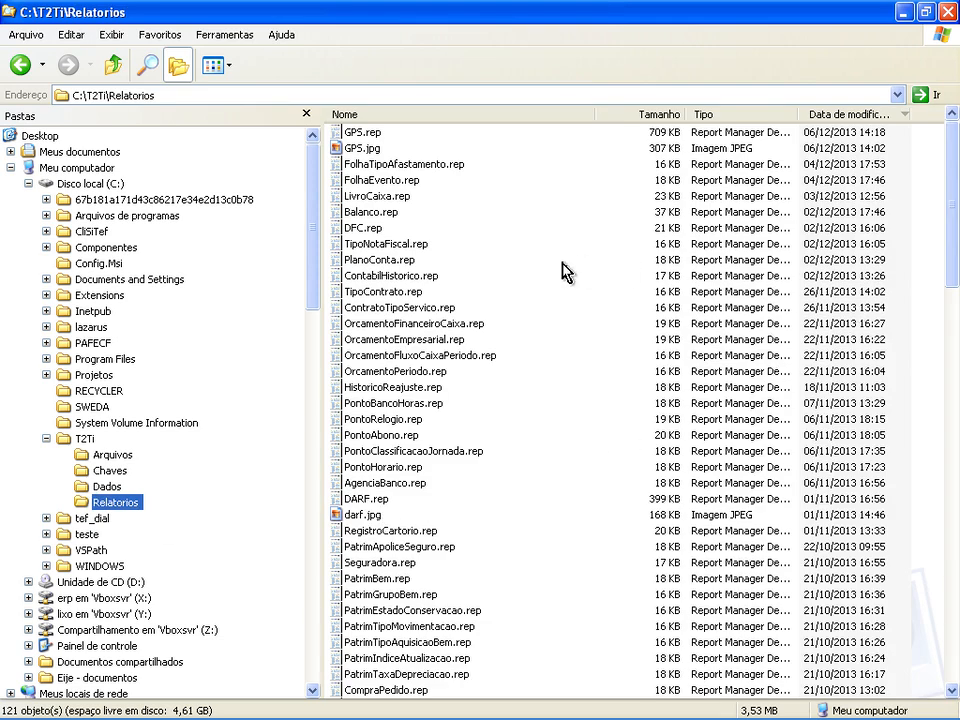
# Open DFC.rep in Report Manager Designer, preview and examine the DFC report, and close the preview and designer
pyautogui.doubleClick(358, 228)
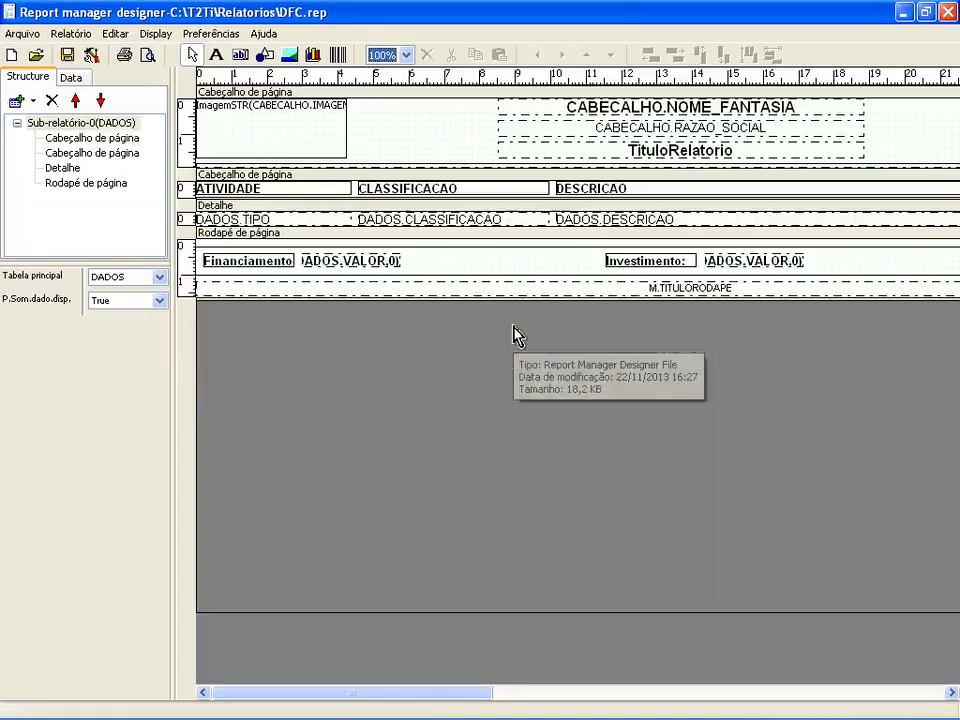
pyautogui.click(148, 55)
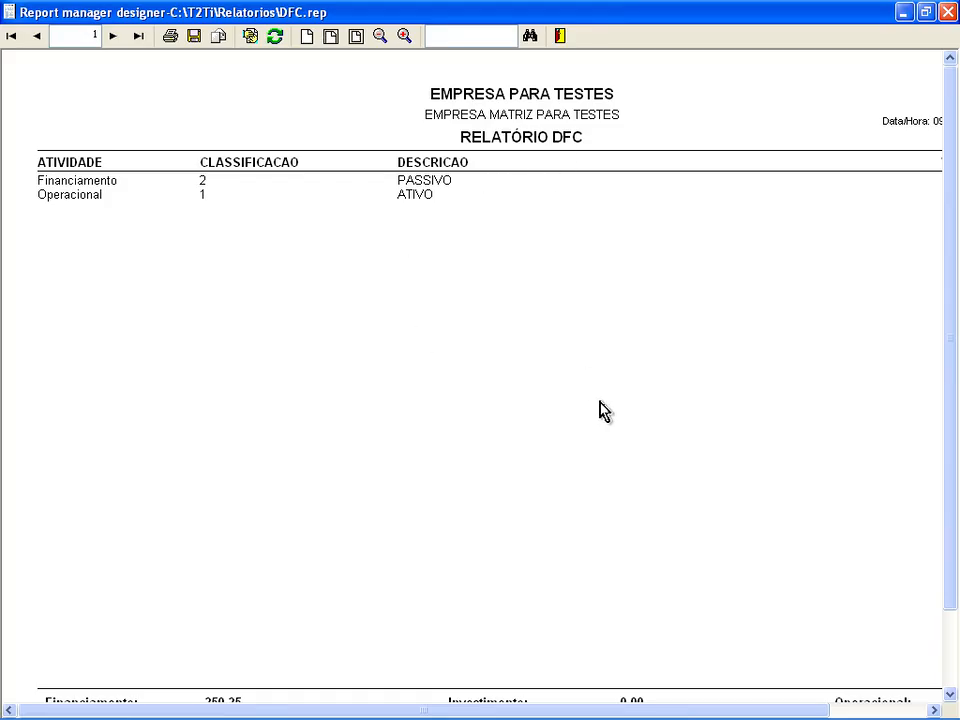
pyautogui.moveTo(675, 709); pyautogui.dragTo(548, 558)
pyautogui.scroll(-1, 531, 521)
pyautogui.moveTo(645, 714)
pyautogui.mouseDown()
pyautogui.moveTo(849, 714)
pyautogui.moveTo(645, 714)
pyautogui.mouseUp()
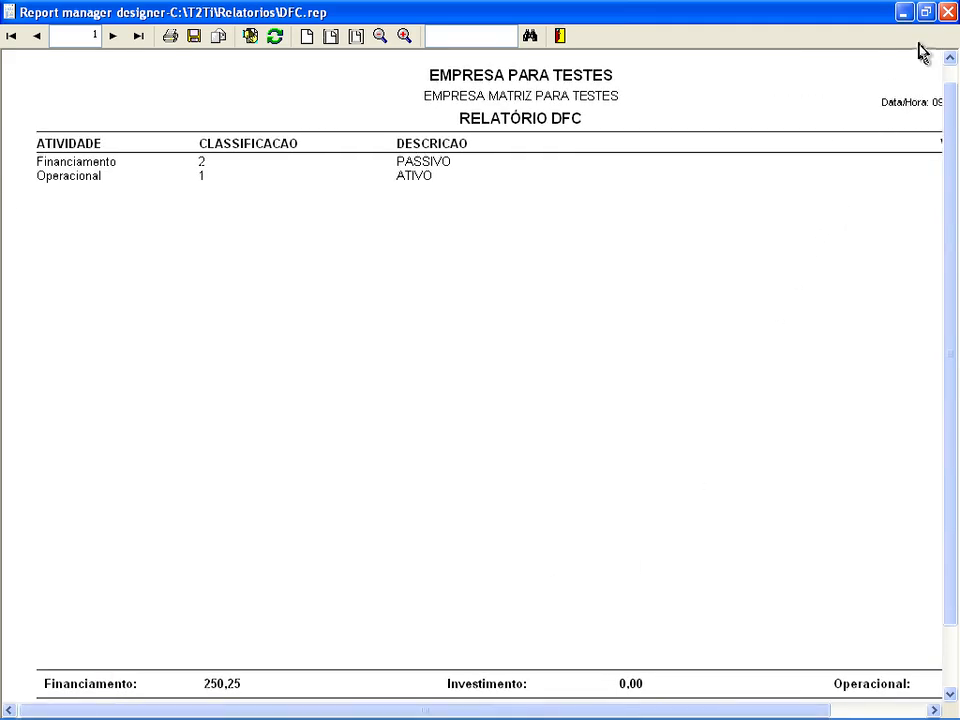
pyautogui.click(947, 12)
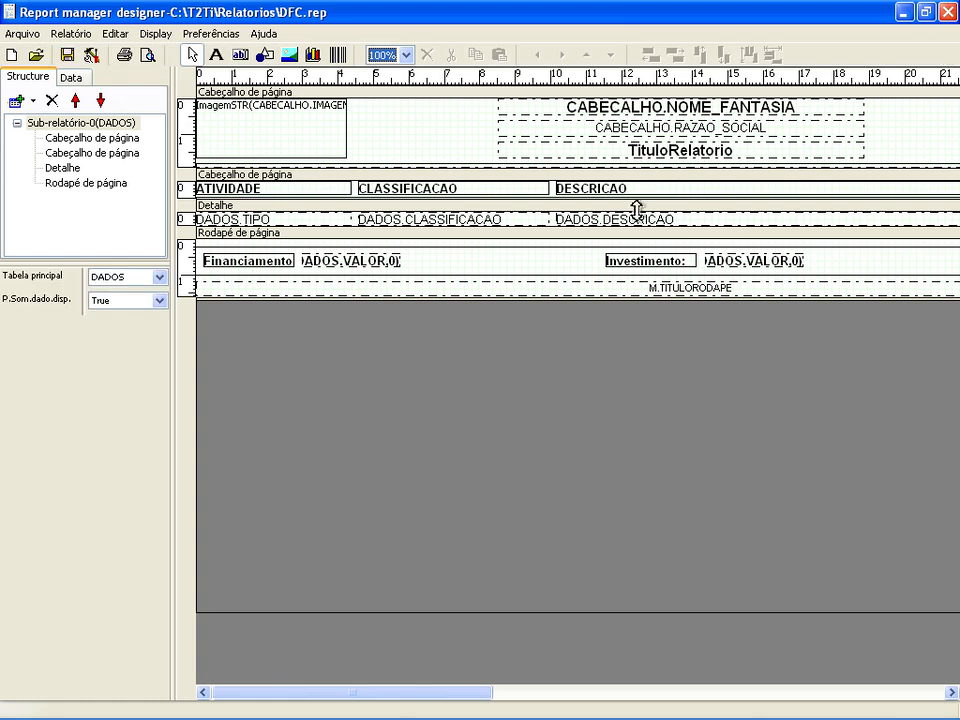
pyautogui.click(947, 12)
# Switch from Windows Explorer back to the ERP client's Livros list
pyautogui.hotkey('alt', 'Tab')
pyautogui.hotkey('alt', 'Tab')
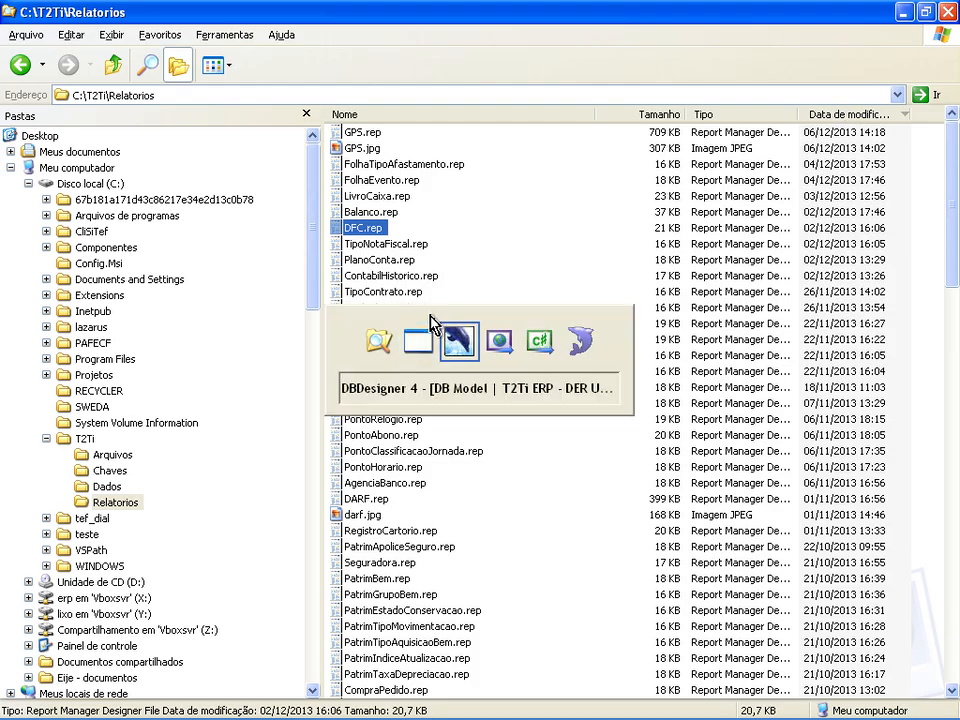
pyautogui.hotkey('alt', 'Tab')
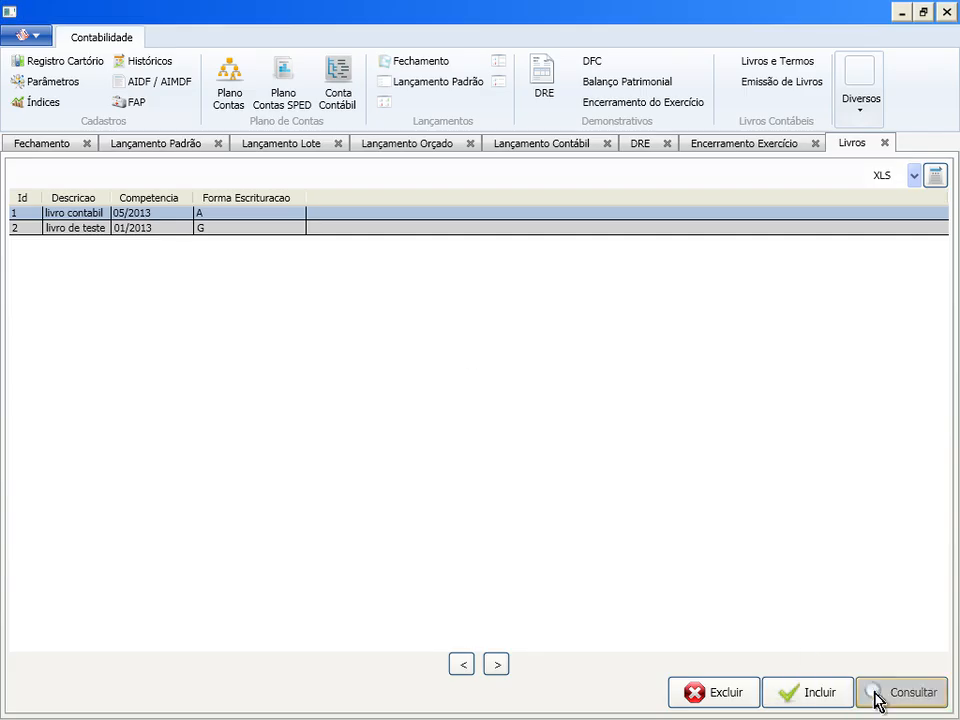
# View the DFC - Demonstração do Fluxo de Caixa dialog, leave it, and open the Balanço Patrimonial dialog
pyautogui.click(588, 62)
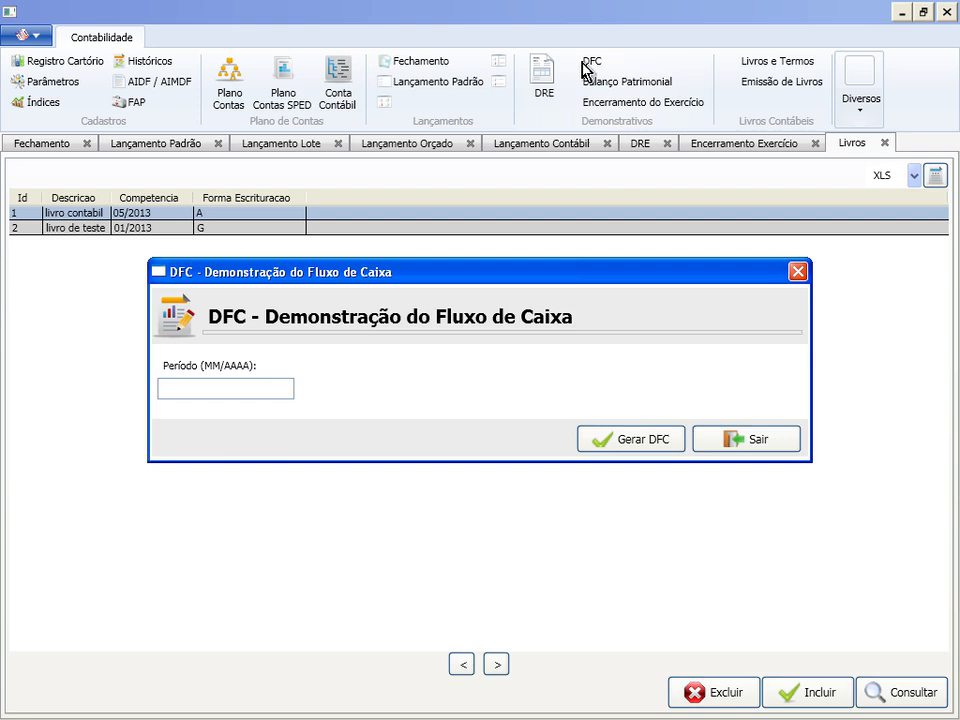
pyautogui.click(730, 435)
pyautogui.click(608, 84)
# Switch to Windows Explorer, open Balanco.rep in Report Manager Designer, and preview the report
pyautogui.hotkey('alt', 'Tab')
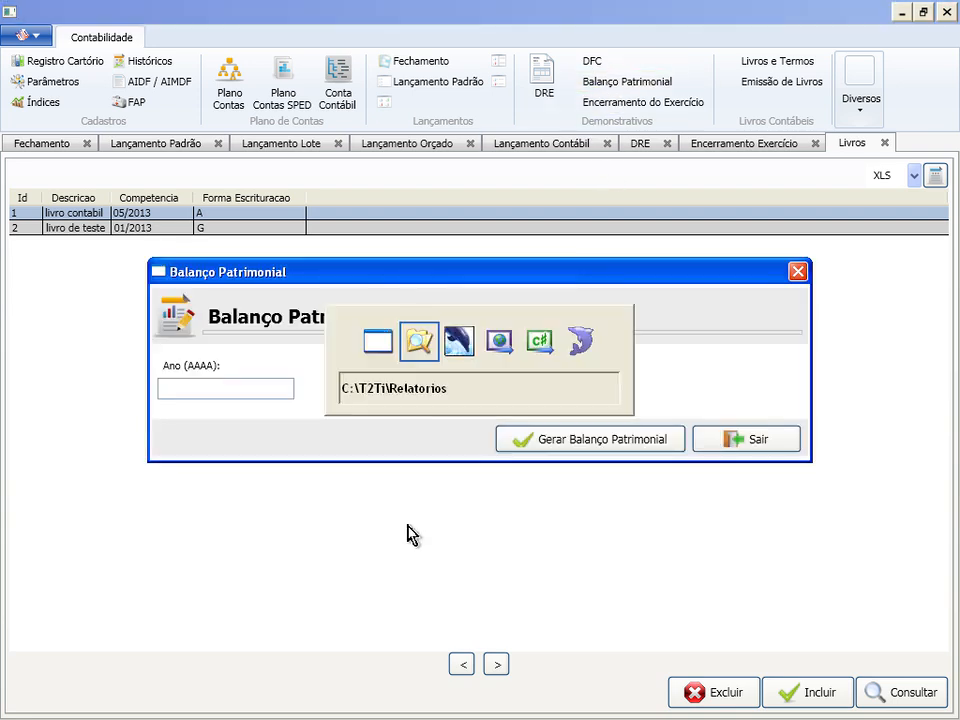
pyautogui.click(358, 214)
pyautogui.doubleClick(357, 216)
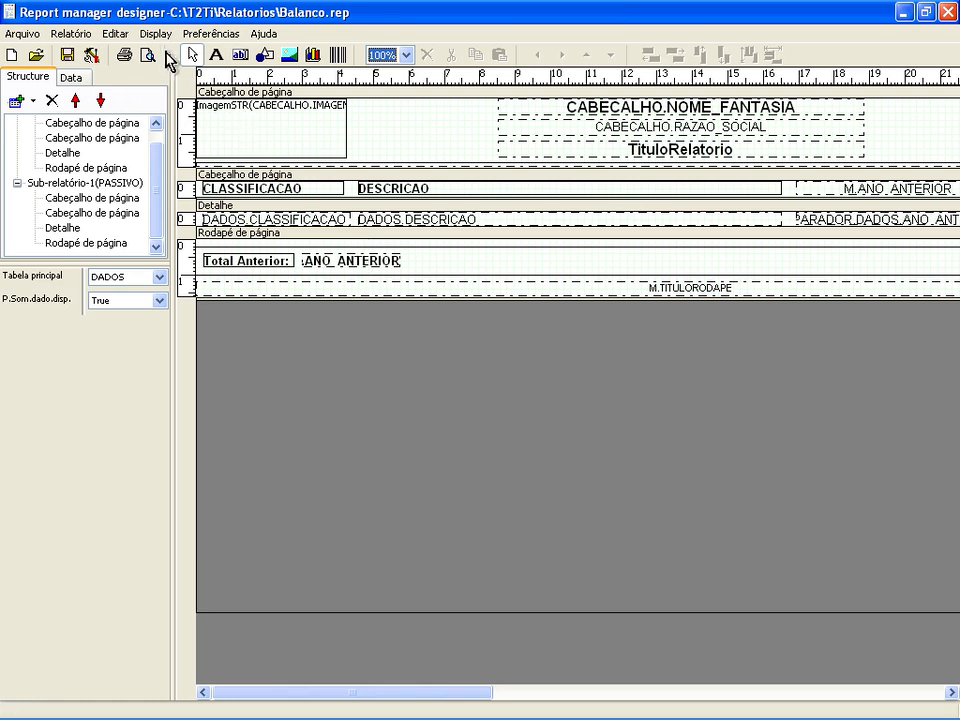
pyautogui.click(155, 52)
# Examine the ATIVO and PASSIVO pages of the balance report, and close the preview and designer
pyautogui.moveTo(529, 710); pyautogui.dragTo(596, 714)
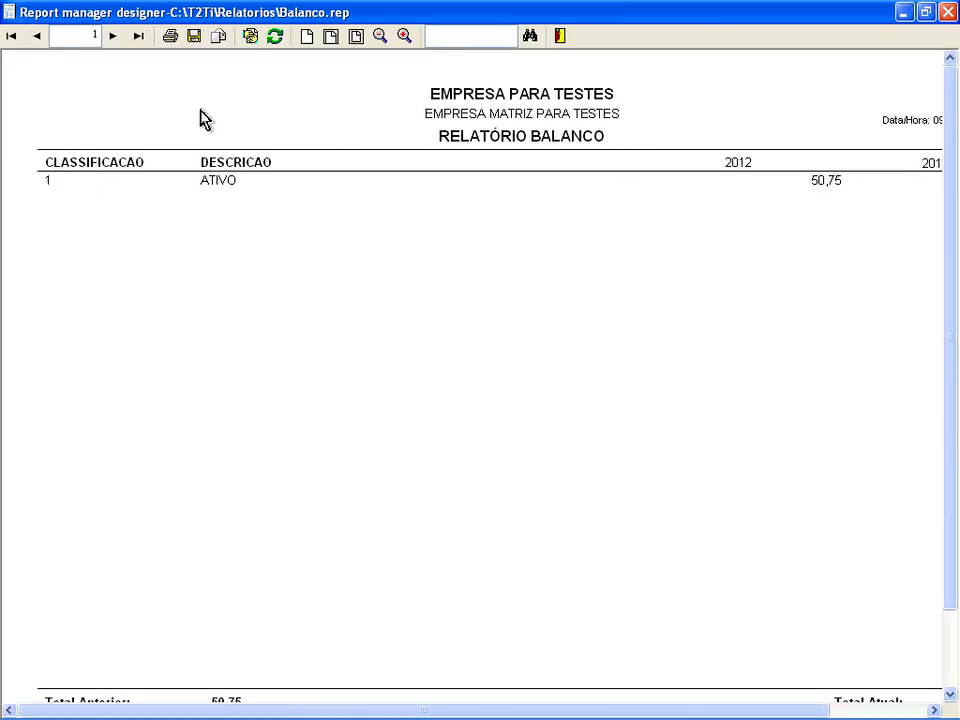
pyautogui.click(114, 37)
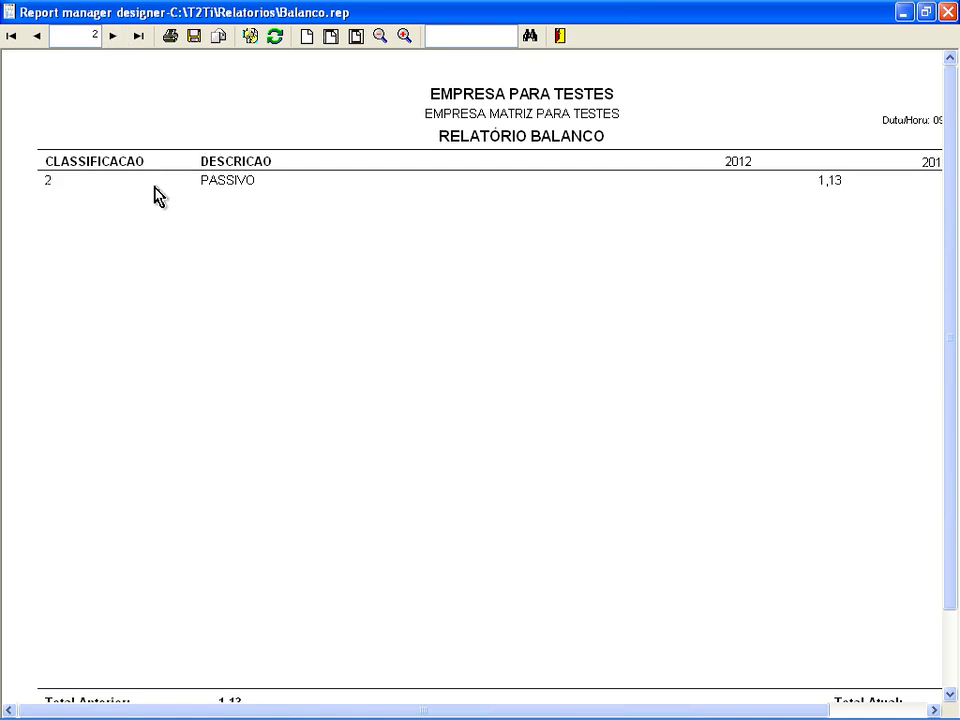
pyautogui.click(37, 36)
pyautogui.click(114, 36)
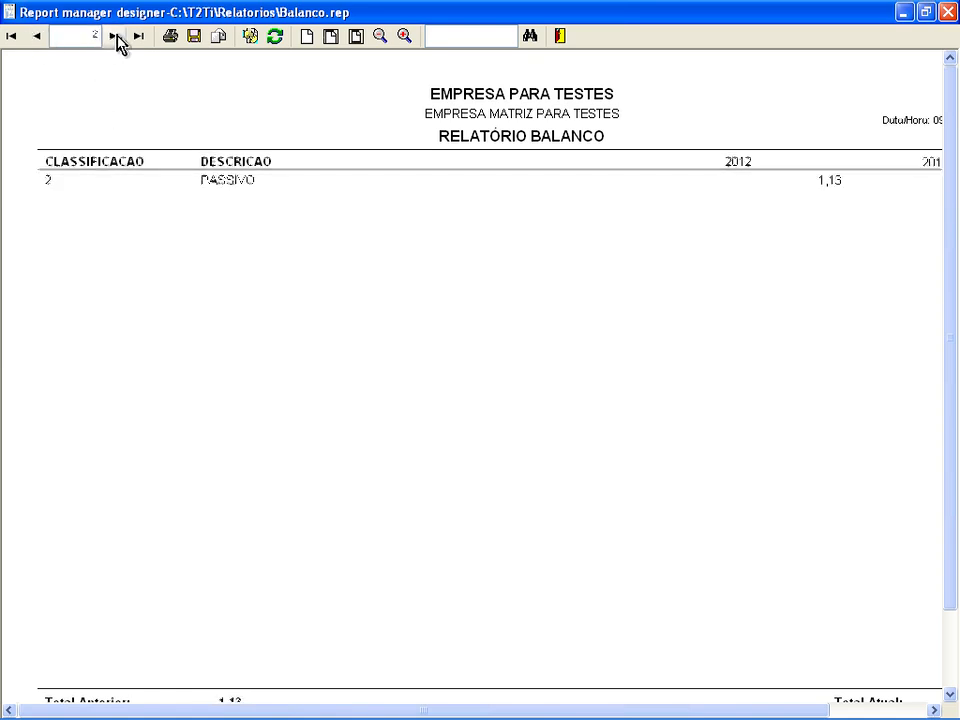
pyautogui.click(947, 12)
pyautogui.hotkey('alt', 'Tab')
pyautogui.hotkey('alt', 'Tab')
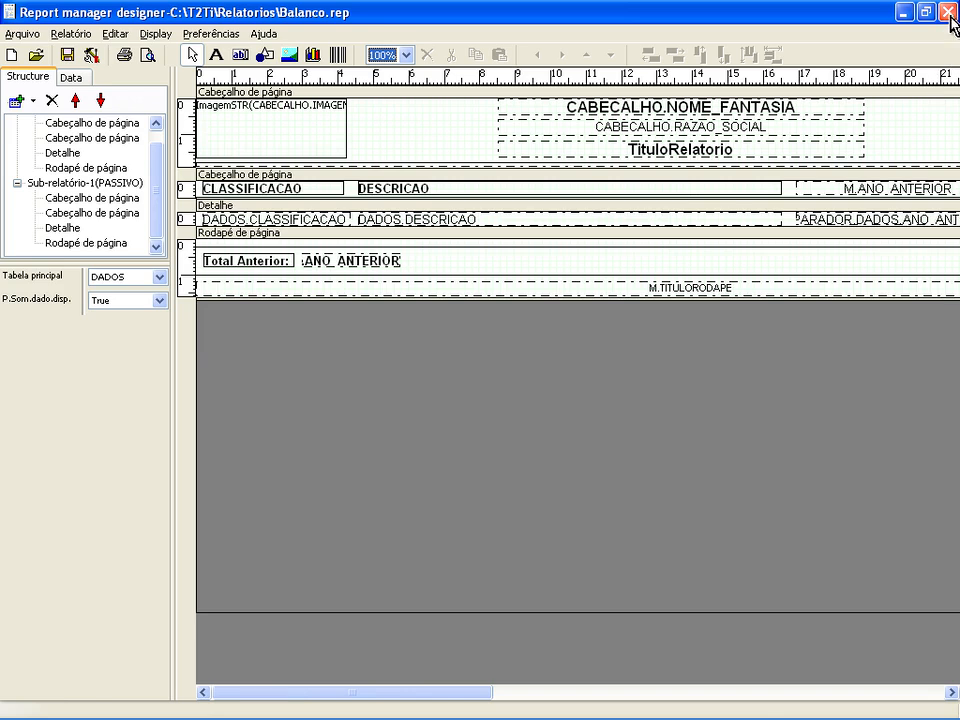
pyautogui.click(947, 12)
# Switch back to the ERP client and leave the Balanço Patrimonial dialog
pyautogui.hotkey('alt', 'Tab')
pyautogui.hotkey('alt', 'Tab')
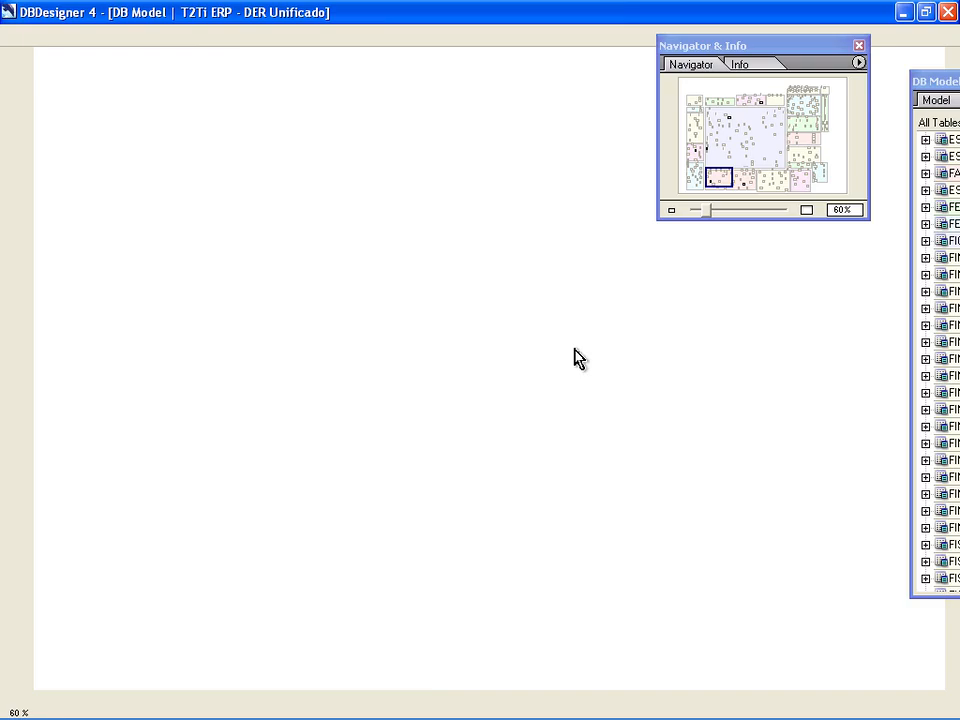
pyautogui.hotkey('alt', 'Tab')
pyautogui.hotkey('alt', 'Tab')
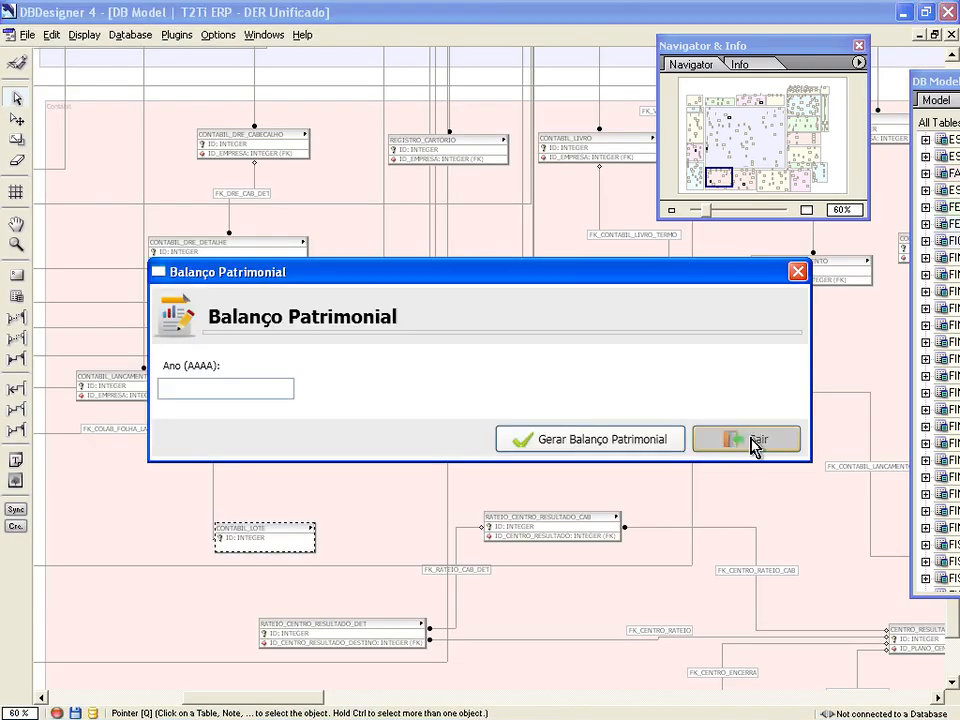
pyautogui.click(731, 443)
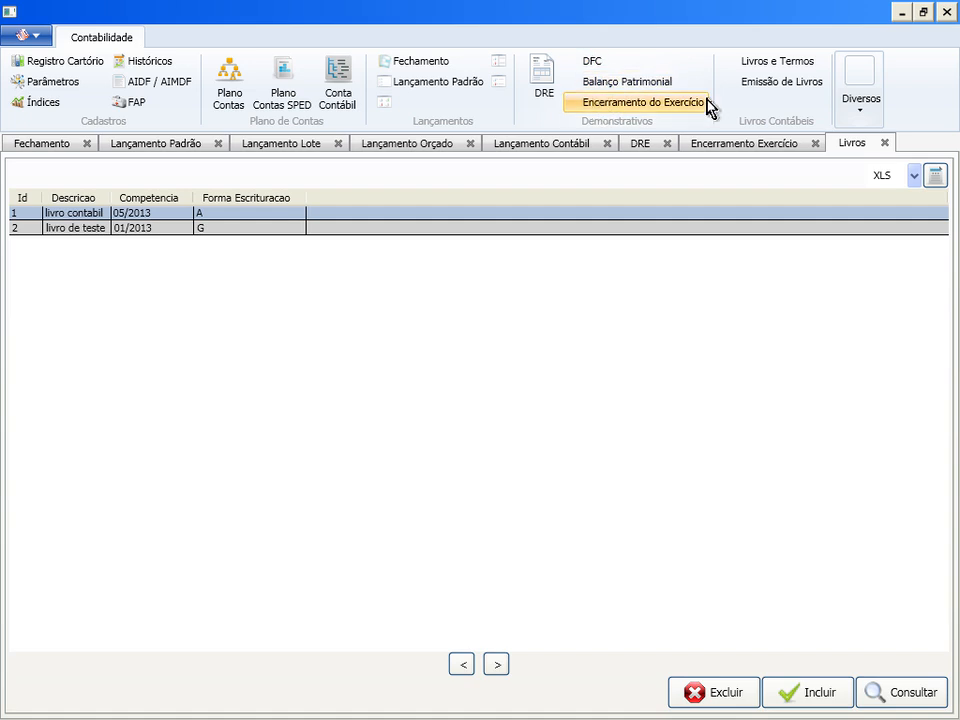
# View and leave the Livros Contábeis dialog, and switch to the C:\T2Ti\Relatorios folder in Windows Explorer
pyautogui.click(755, 85)
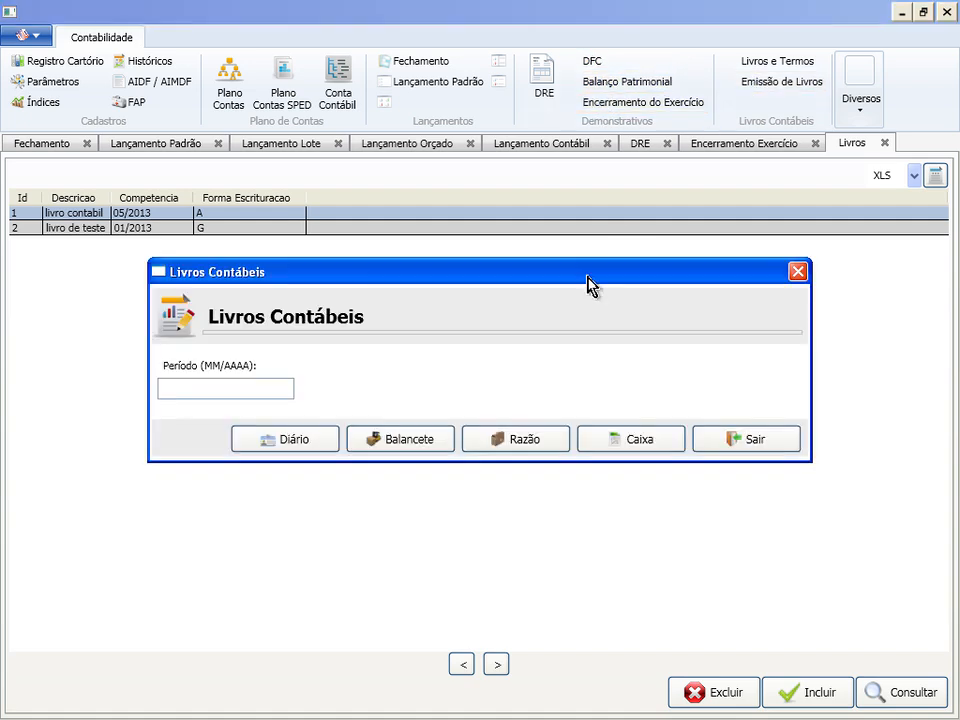
pyautogui.click(745, 440)
pyautogui.hotkey('alt', 'Tab')
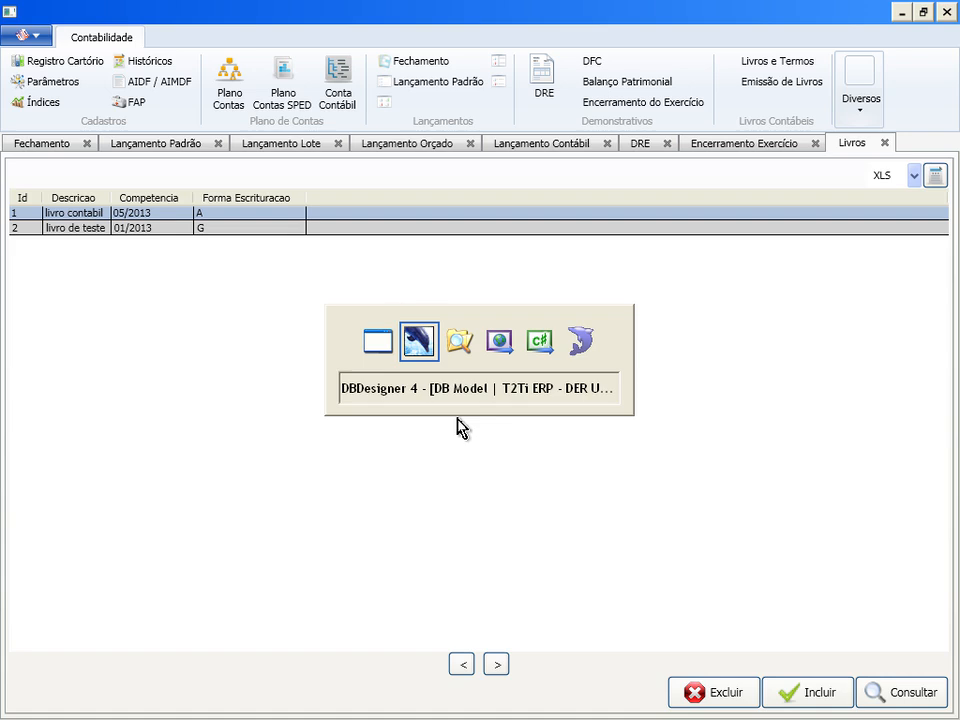
pyautogui.hotkey('alt', 'Tab')
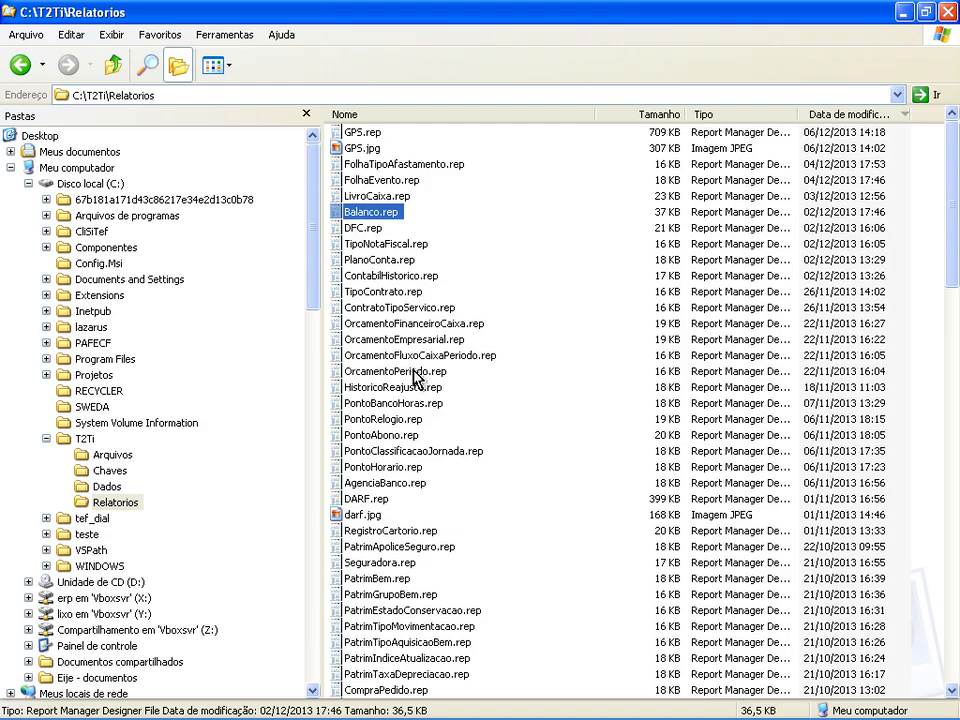
# Open LivroCaixa.rep in Report Manager Designer, preview it, and examine the cash book's entries, value column and footer totals
pyautogui.doubleClick(368, 197)
pyautogui.click(150, 56)
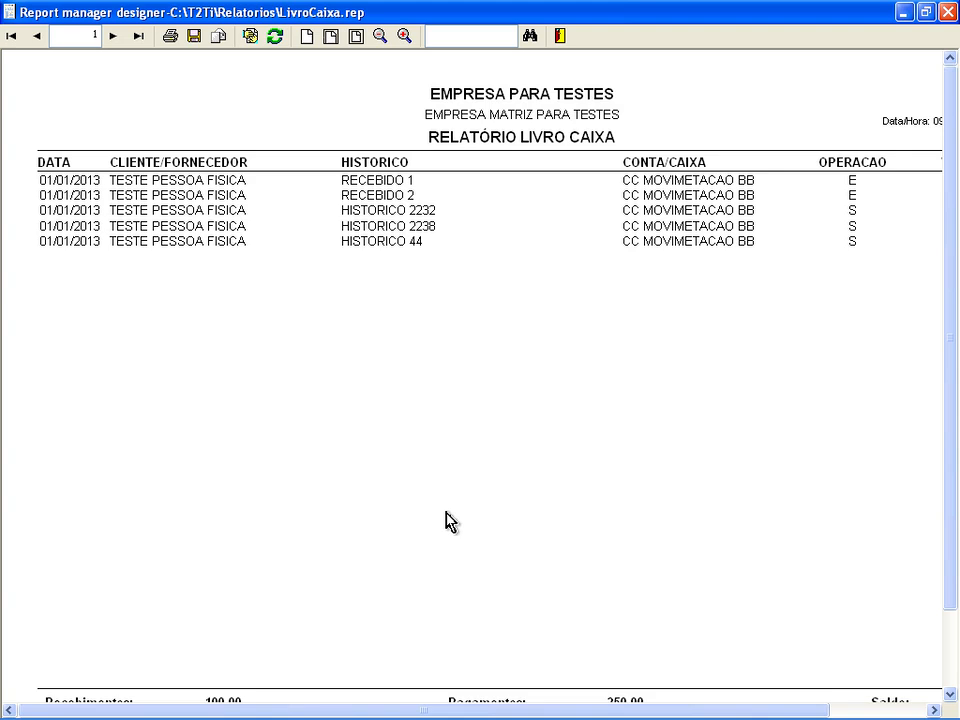
pyautogui.scroll(-3, 450, 524)
pyautogui.scroll(3, 450, 527)
pyautogui.scroll(-2, 448, 527)
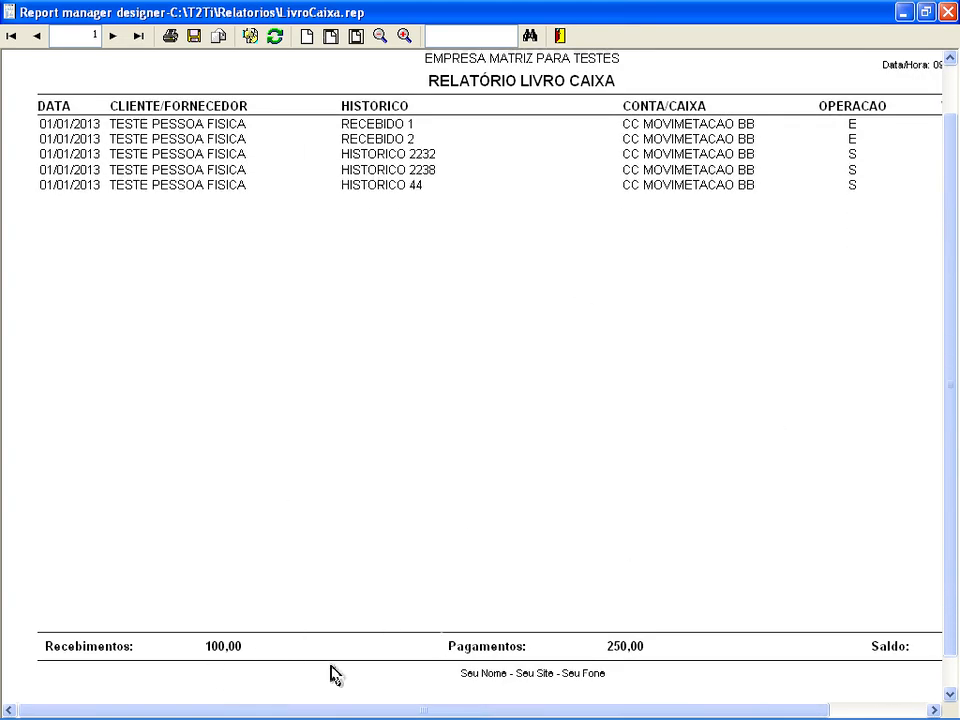
pyautogui.moveTo(436, 708); pyautogui.dragTo(815, 715)
pyautogui.moveTo(722, 716); pyautogui.dragTo(570, 713)
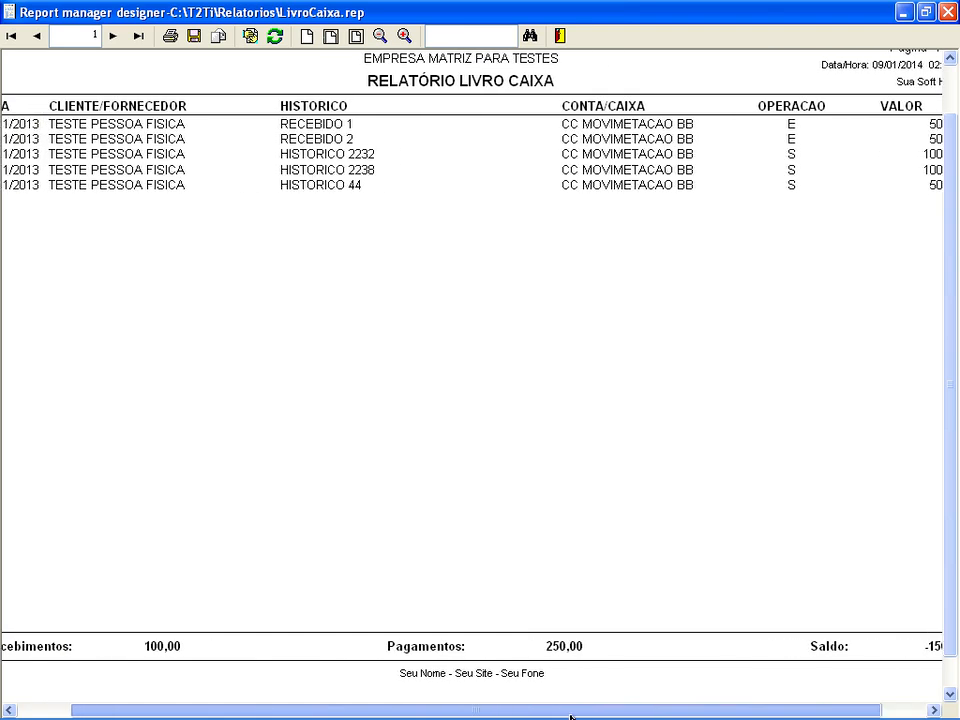
pyautogui.scroll(3, 392, 345)
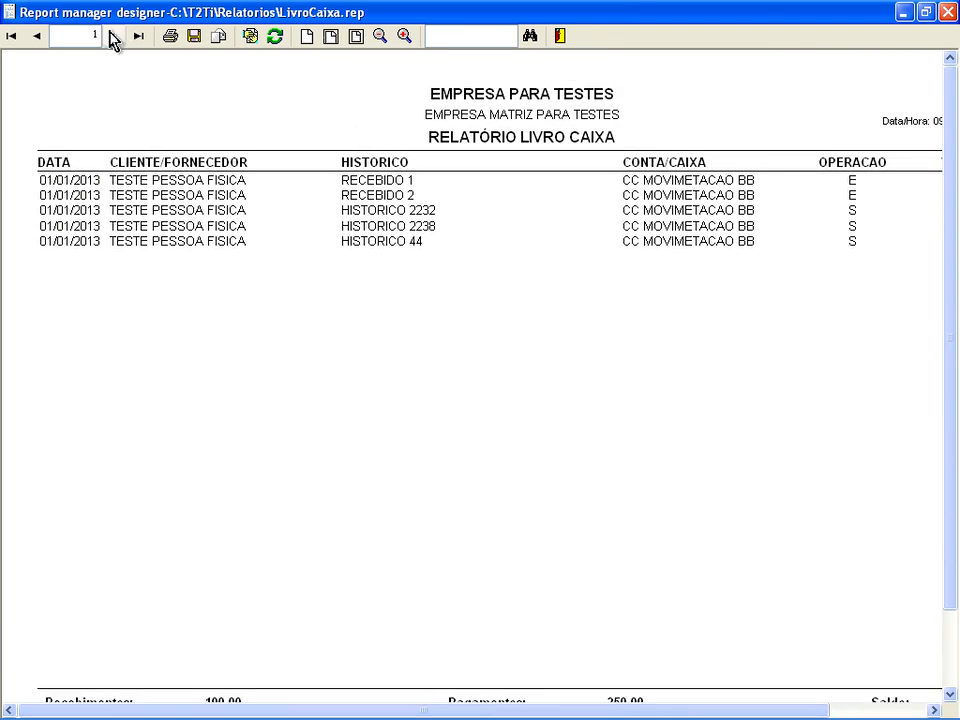
# Close the Livro Caixa preview and designer, and switch from Windows Explorer to the ERP client
pyautogui.click(558, 36)
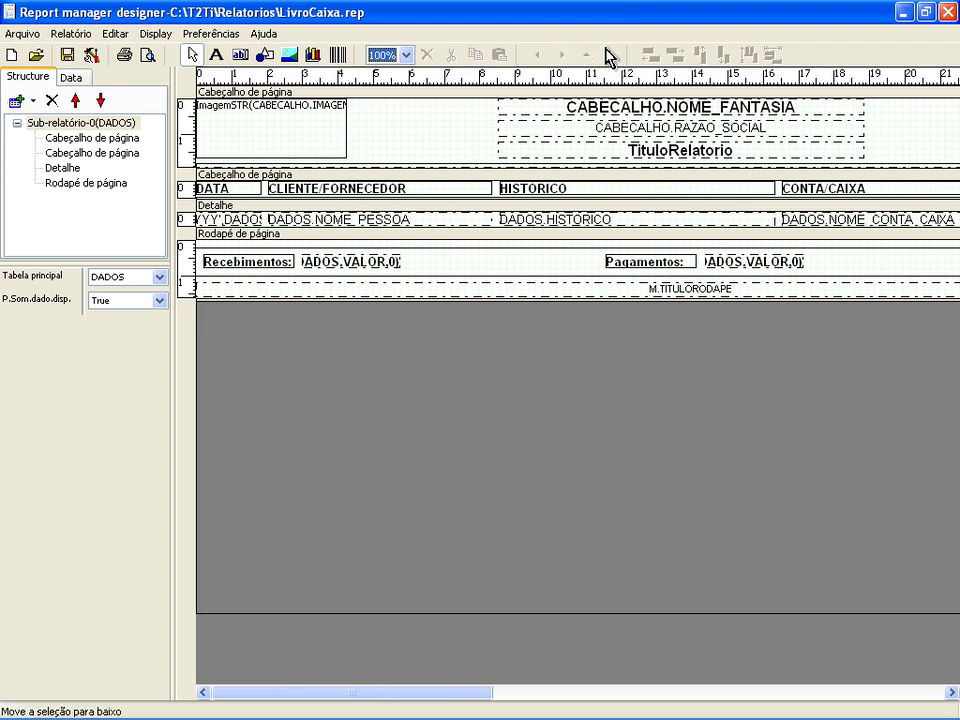
pyautogui.click(946, 13)
pyautogui.hotkey('alt', 'Tab')
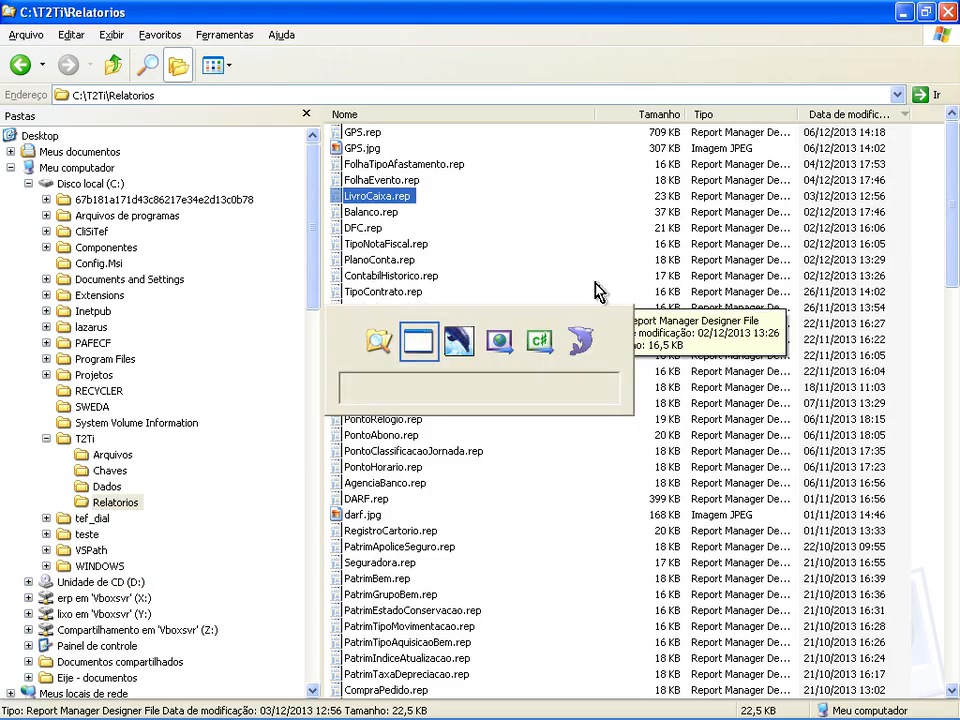